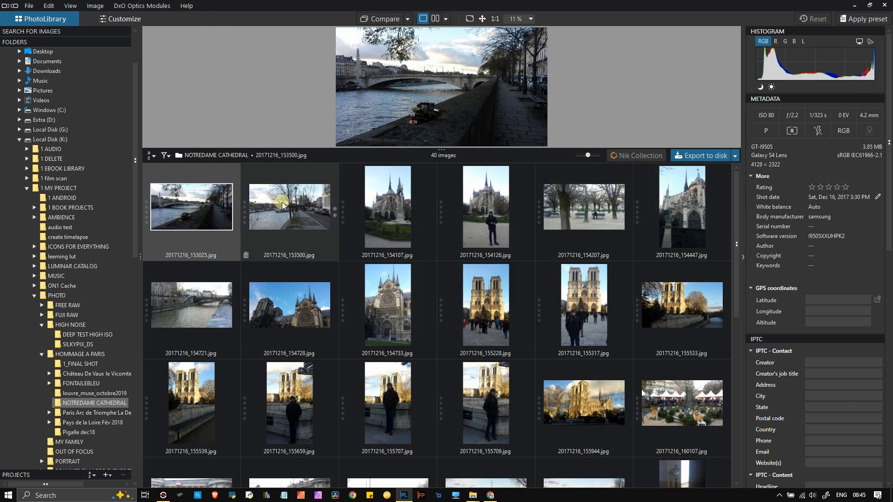
# - Preview the NOTREDAME CATHEDRAL folder's photos one by one, from 20171216_153500.jpg to the river view 20171216_154721.jpg
pyautogui.moveTo(282, 202)
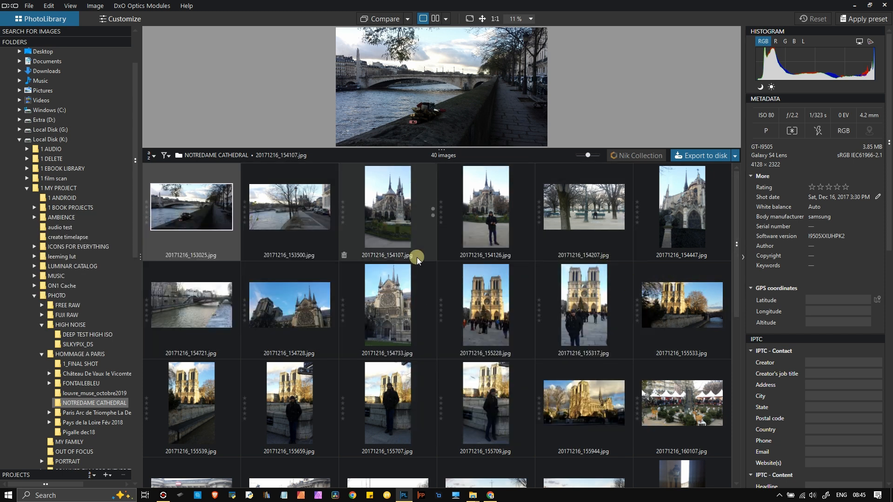
pyautogui.click(305, 221)
pyautogui.click(393, 219)
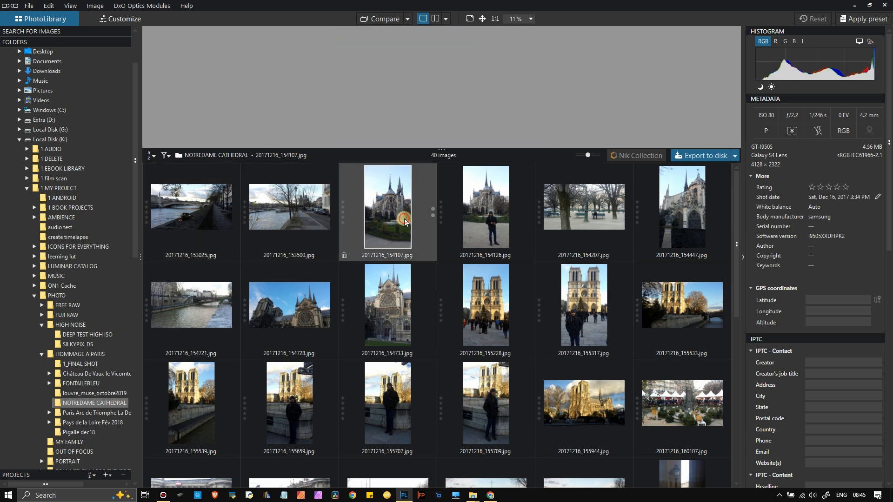
pyautogui.click(470, 224)
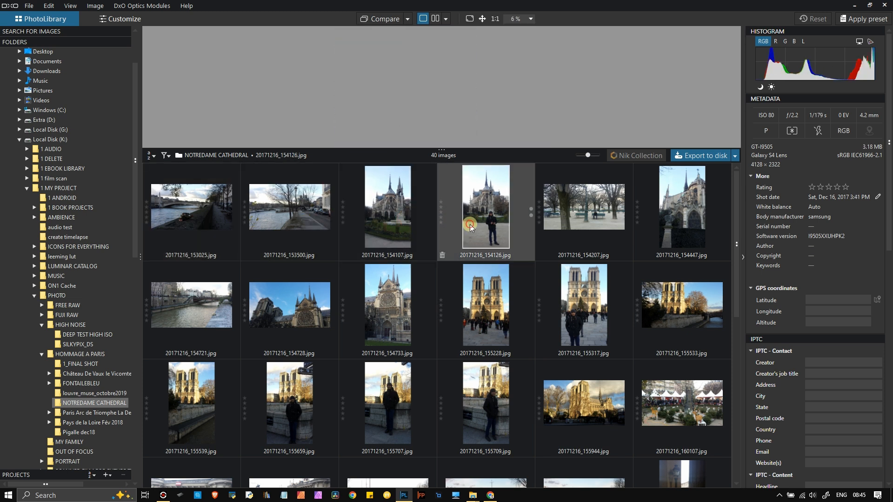
pyautogui.click(598, 222)
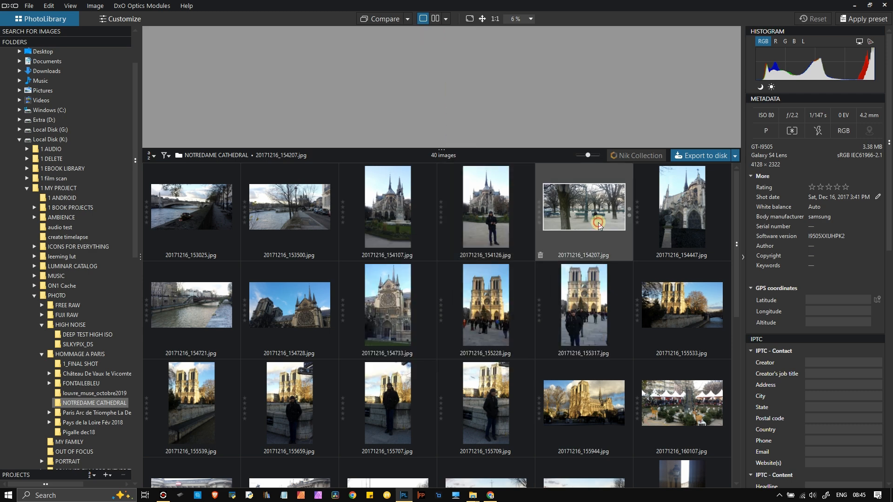
pyautogui.click(674, 220)
pyautogui.click(184, 313)
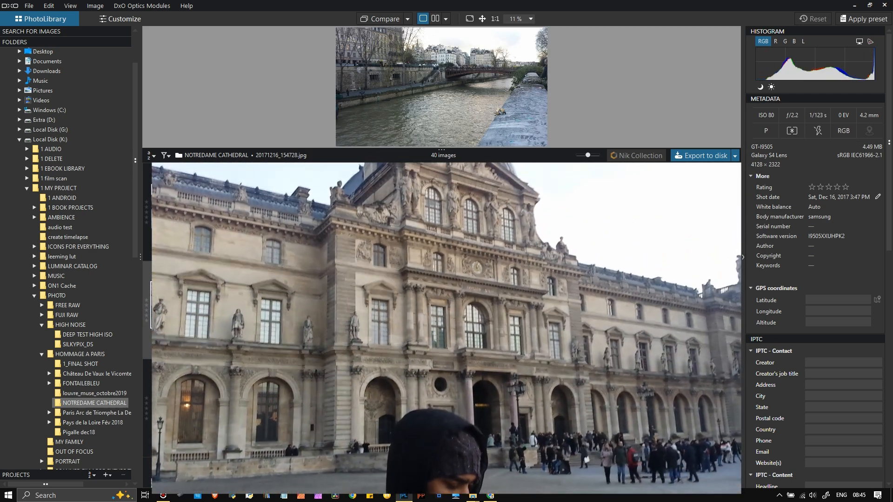
# - Continue previewing the folder's photos from 20171216_154728.jpg, ending with the sunset Louvre pyramid shot 20171216_165204.jpg and the images after it
pyautogui.click(309, 319)
pyautogui.click(401, 317)
pyautogui.click(498, 316)
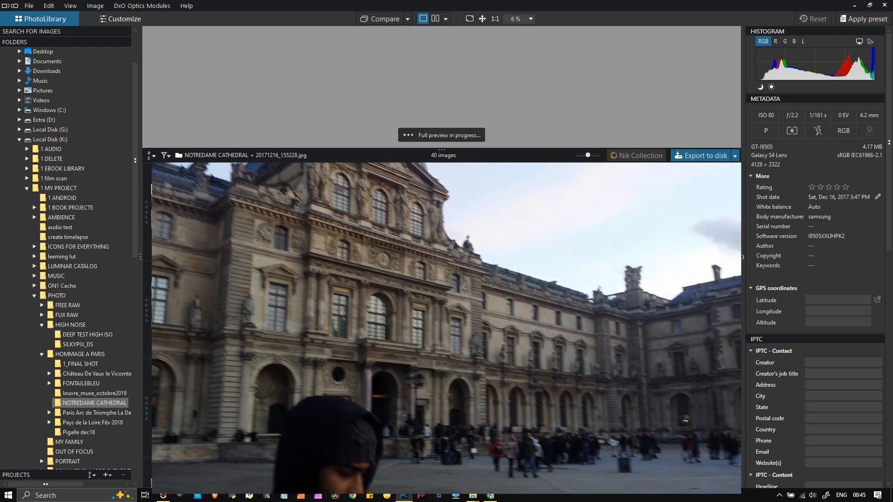
pyautogui.click(592, 316)
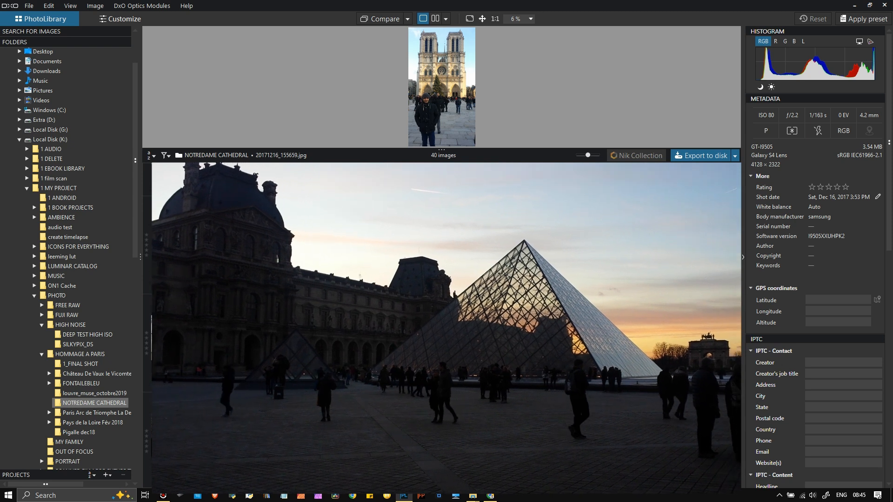
pyautogui.press('Right')
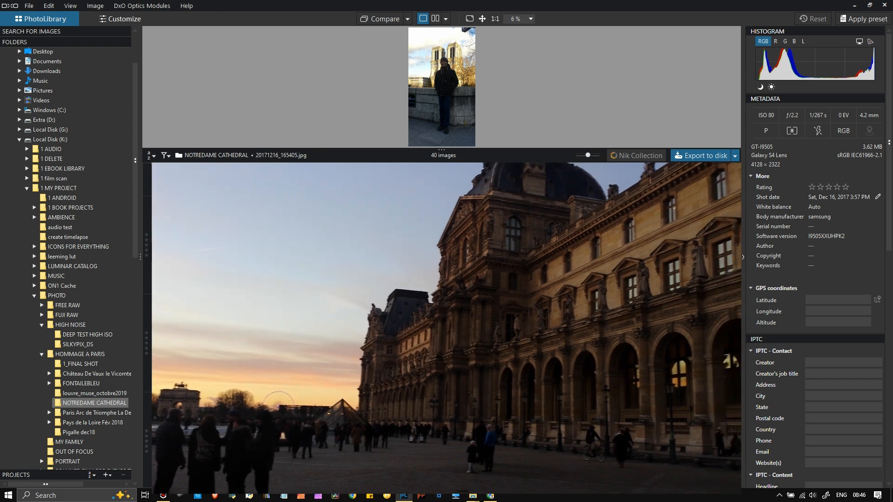
pyautogui.click(192, 240)
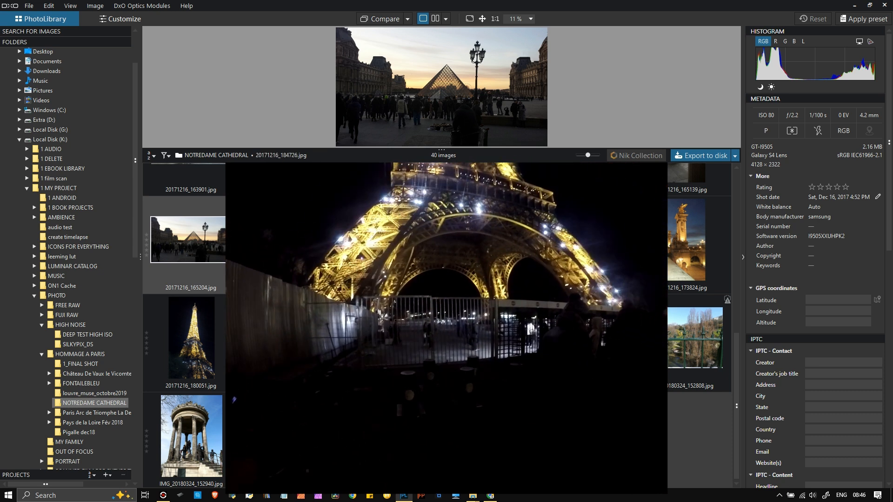
pyautogui.scroll(-1, 440, 344)
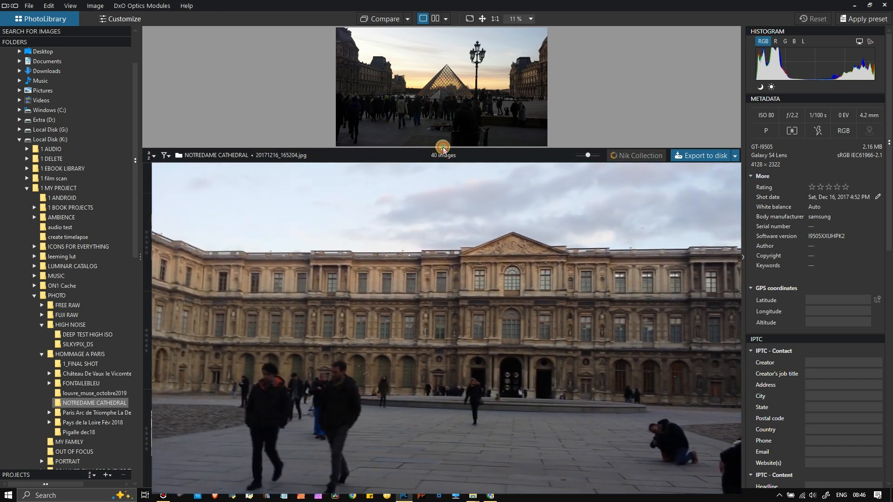
# - Enlarge the image preview area above the thumbnails to about twice its height and display 20171216_153500.jpg in it
pyautogui.moveTo(441, 149); pyautogui.dragTo(441, 273)
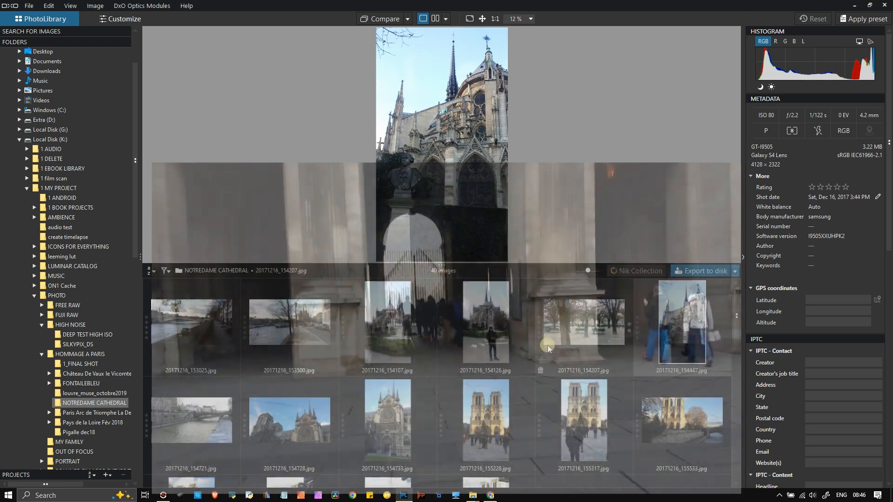
pyautogui.moveTo(548, 345)
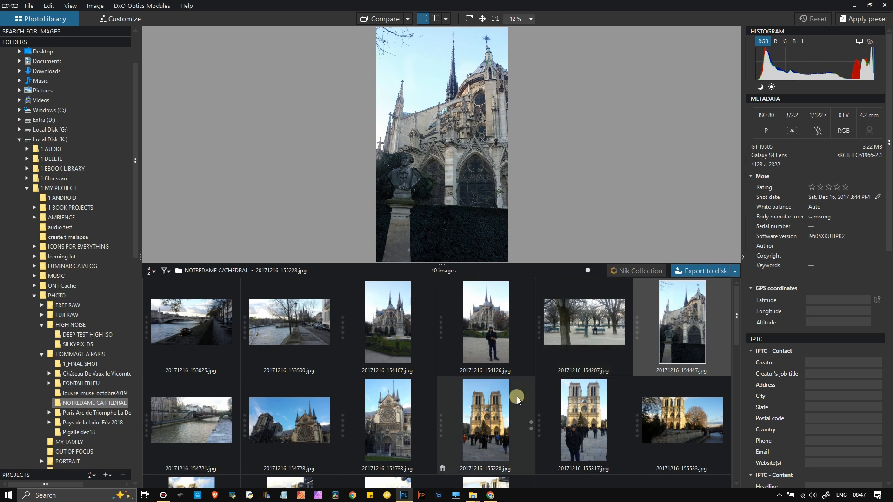
pyautogui.click(319, 331)
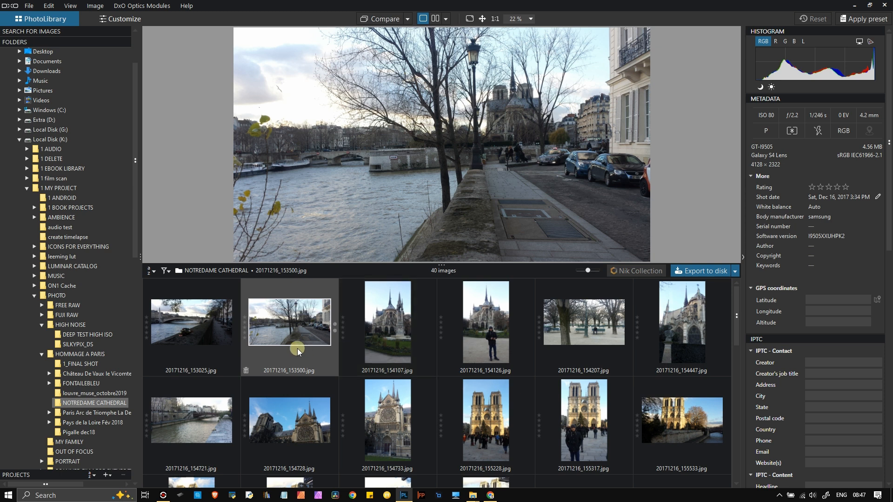
# - Compare the first-row photos in the larger preview: 20171216_153025.jpg, 20171216_154447.jpg, 20171216_154207.jpg, 20171216_154107.jpg and 20171216_153500.jpg
pyautogui.scroll(-2, 336, 352)
pyautogui.scroll(2, 336, 353)
pyautogui.click(227, 342)
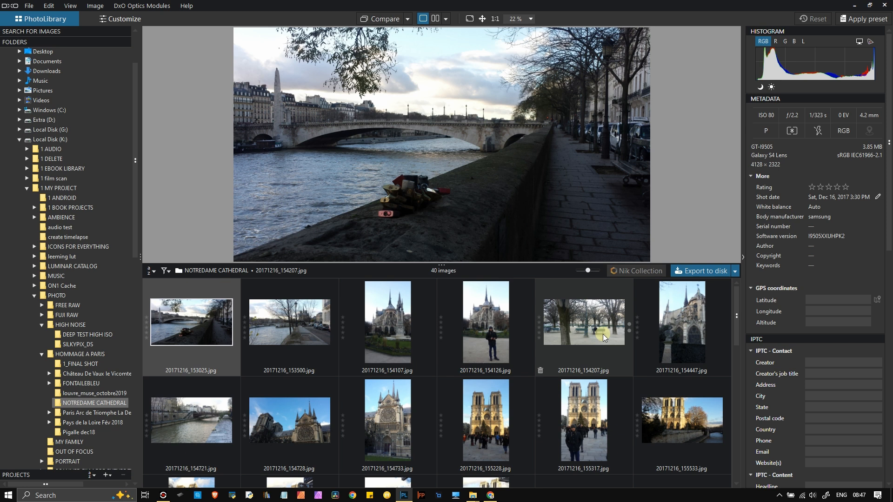
pyautogui.moveTo(678, 316)
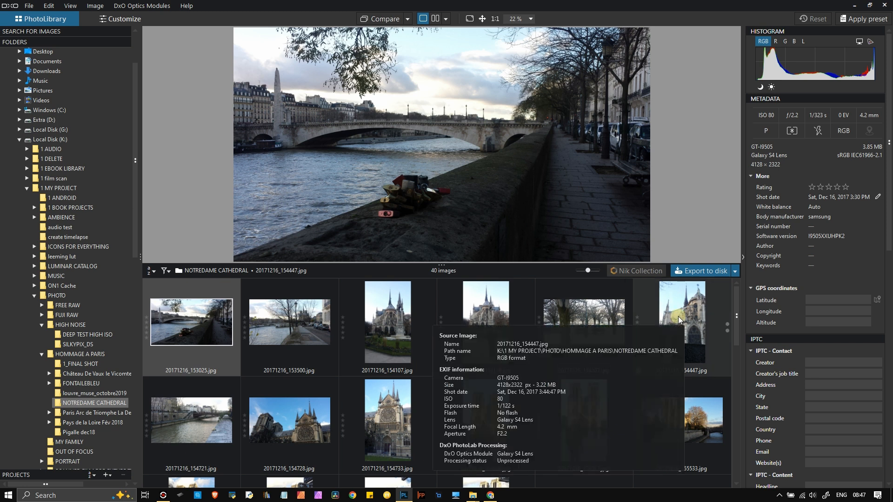
pyautogui.click(678, 316)
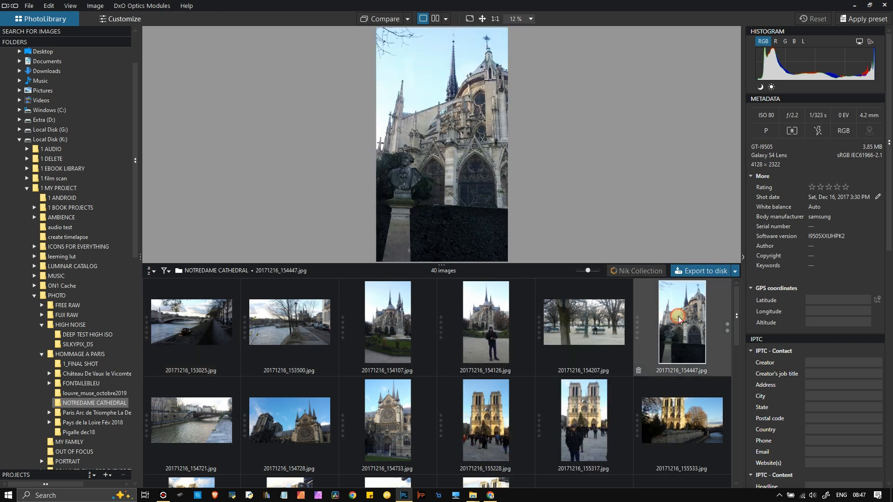
pyautogui.click(557, 342)
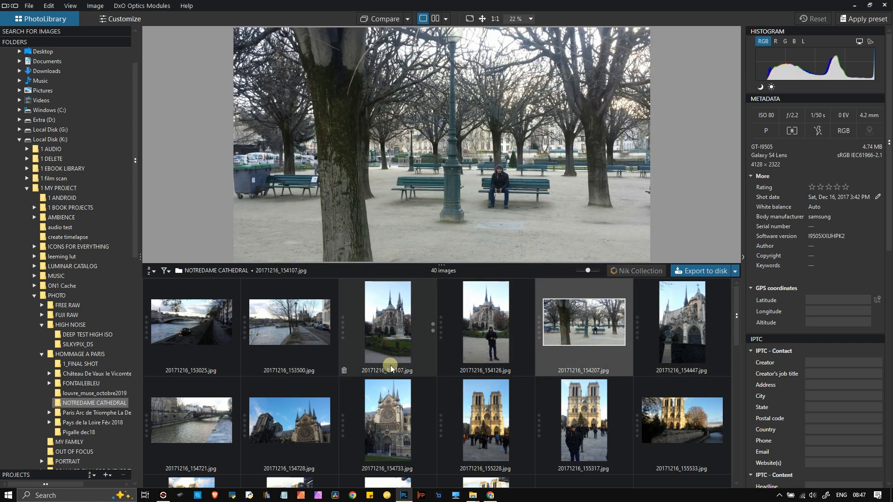
pyautogui.moveTo(371, 336)
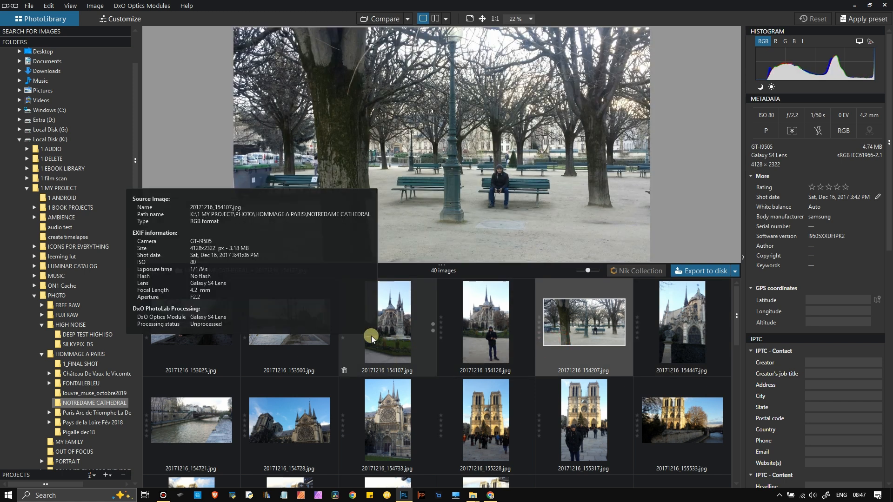
pyautogui.click(392, 343)
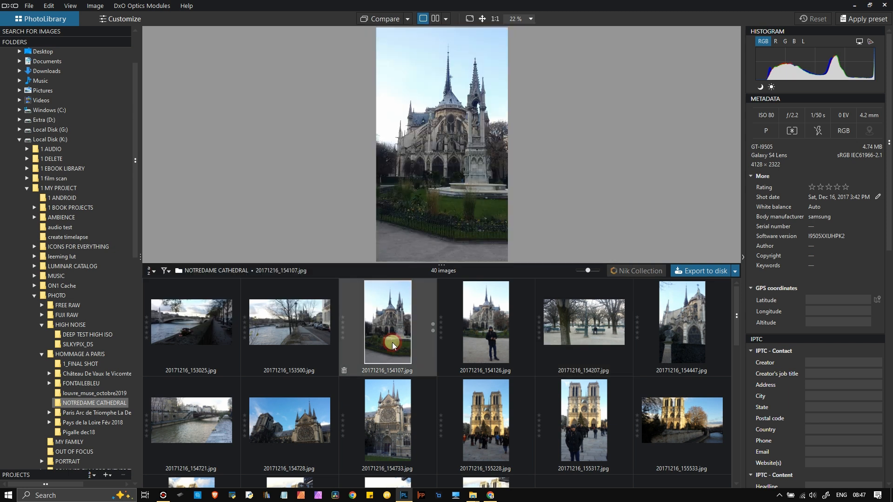
pyautogui.moveTo(308, 330)
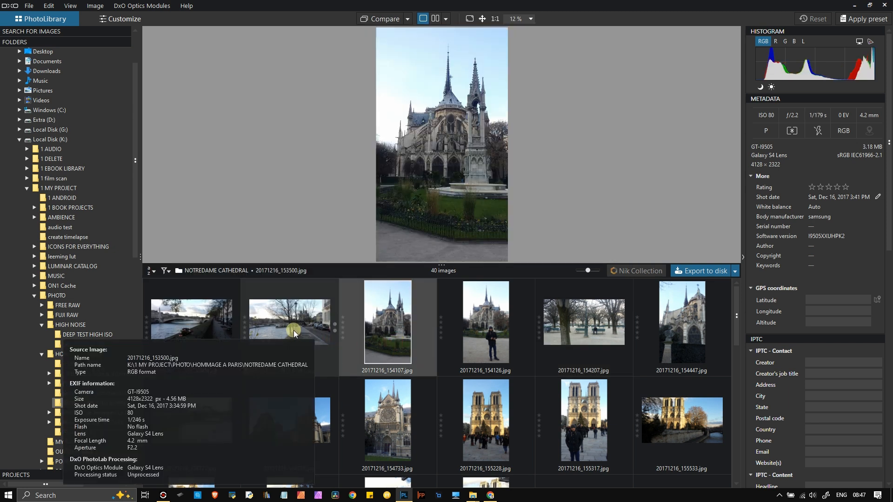
pyautogui.click(294, 331)
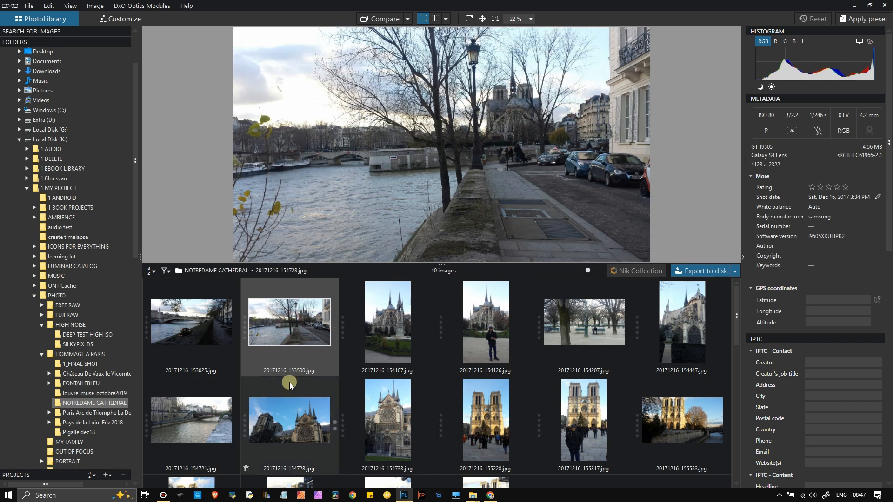
# - Preview the cathedral photos from 20171216_154733.jpg to 20171216_155533.jpg, the pyramid shot 20171216_165405.jpg and the night bridge 20171216_173810_LLS.jpg
pyautogui.click(404, 430)
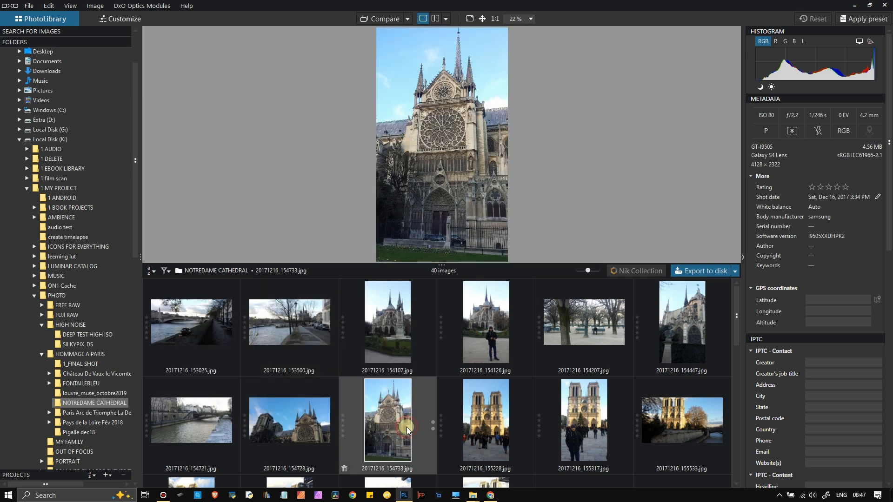
pyautogui.click(465, 418)
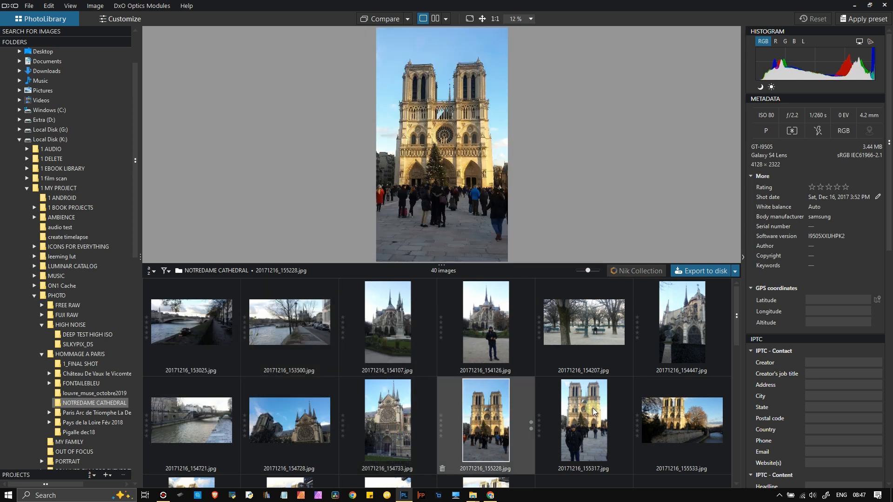
pyautogui.click(593, 409)
pyautogui.click(669, 406)
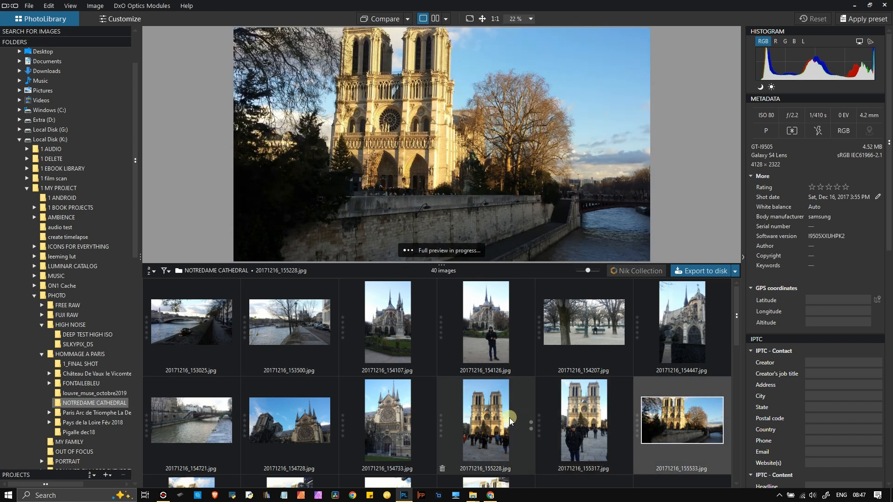
pyautogui.scroll(-4, 305, 420)
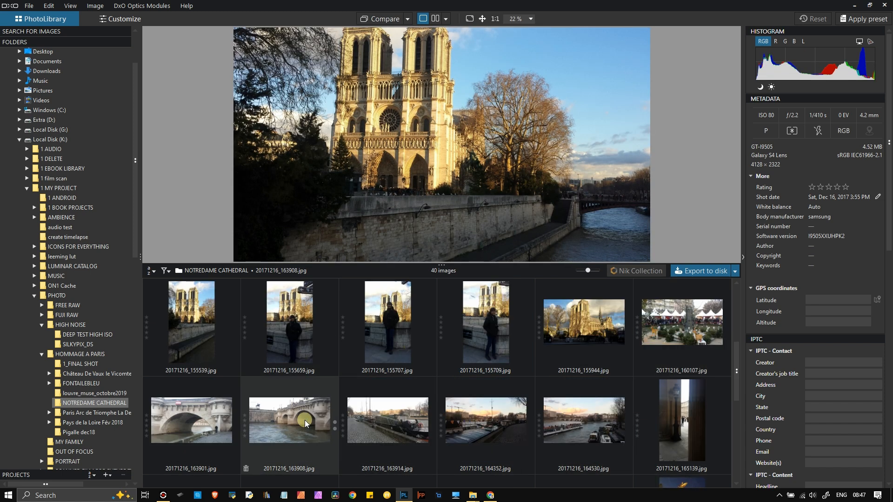
pyautogui.click(373, 407)
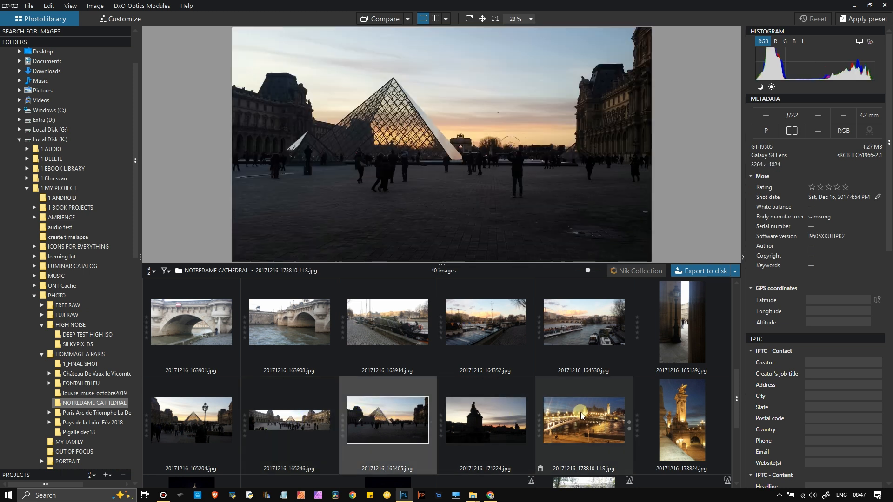
pyautogui.click(554, 412)
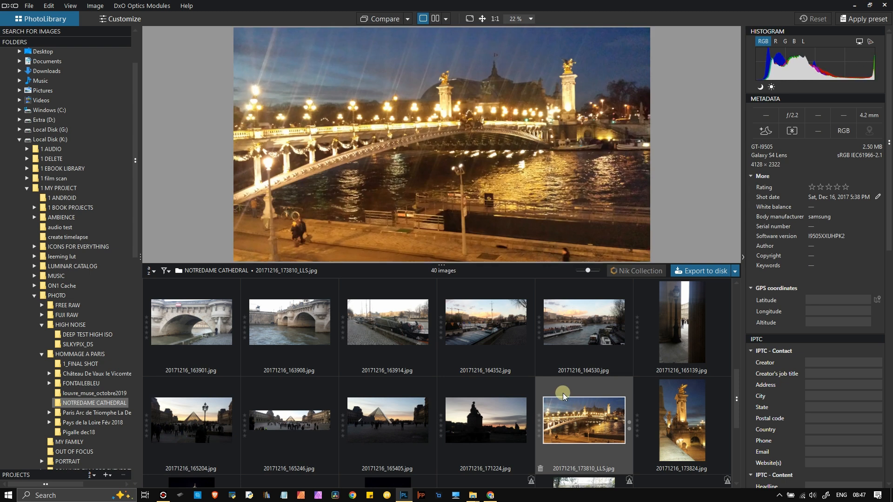
# - Review 20171216_154207.jpg, 20171216_154733.jpg, 20171216_155228.jpg and 20171216_165139.jpg, and return to the start of the folder
pyautogui.scroll(5, 563, 393)
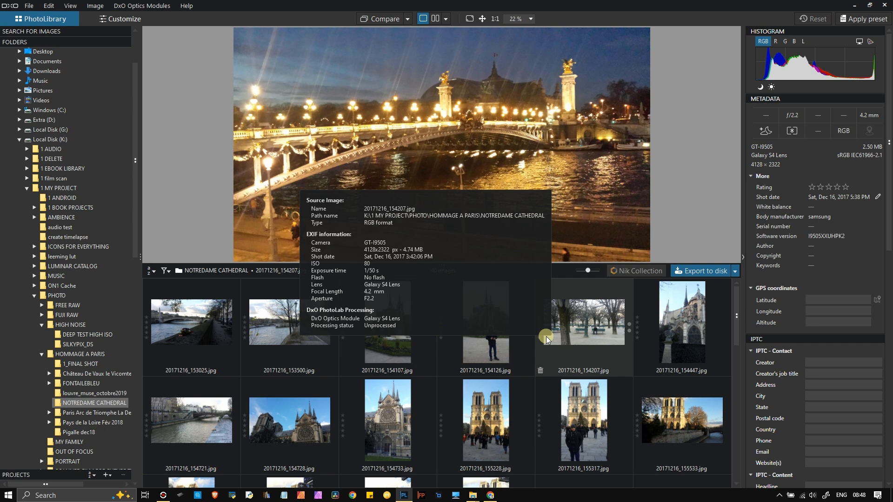
pyautogui.click(609, 320)
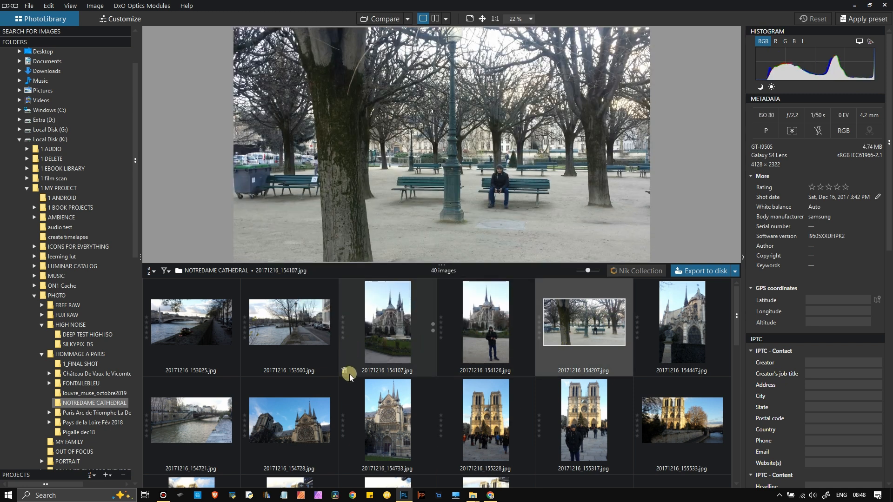
pyautogui.scroll(-3, 349, 374)
pyautogui.scroll(3, 349, 374)
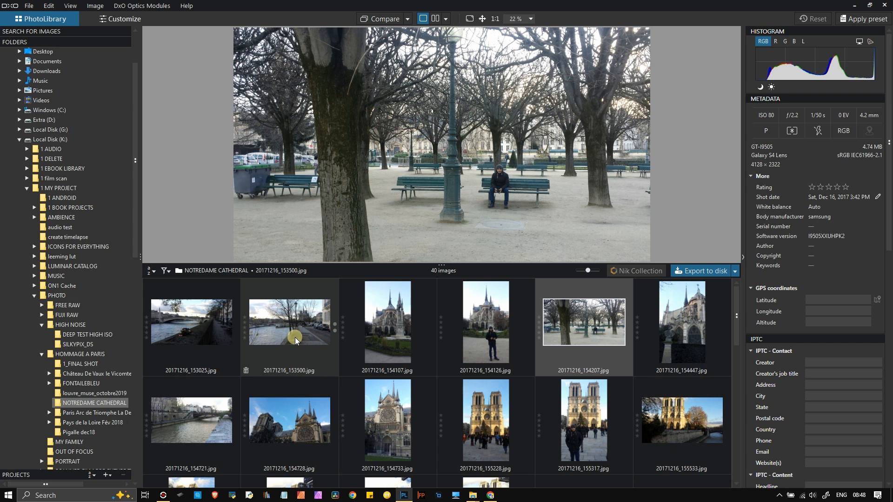
pyautogui.click(387, 408)
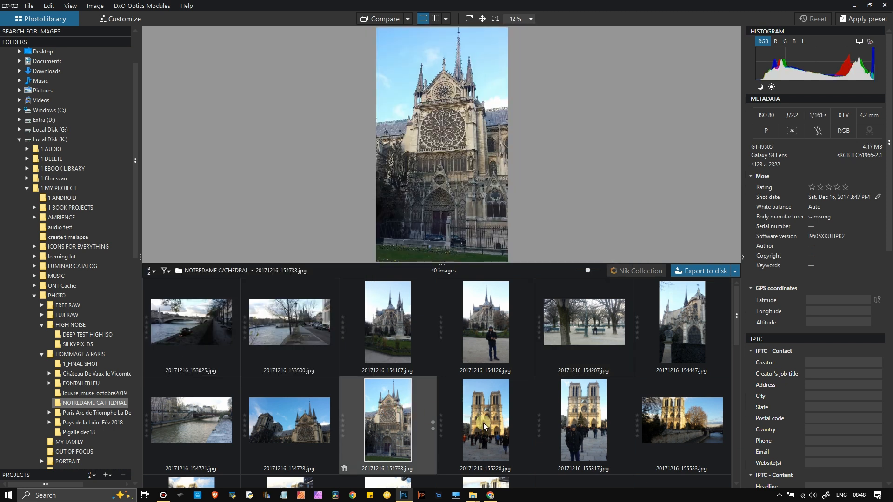
pyautogui.click(483, 422)
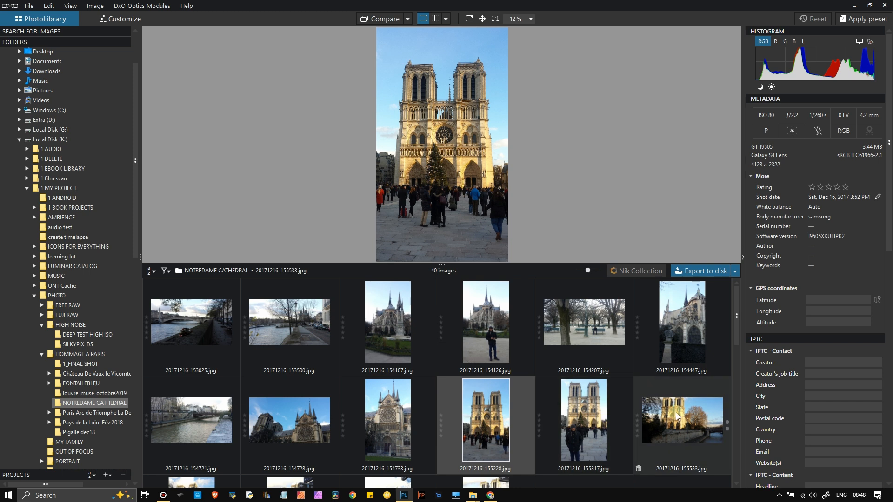
pyautogui.scroll(-3, 676, 412)
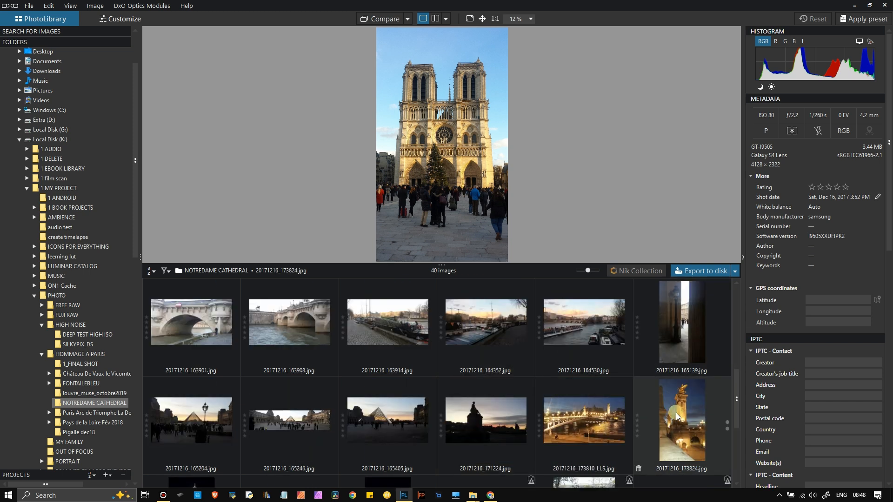
pyautogui.click(671, 333)
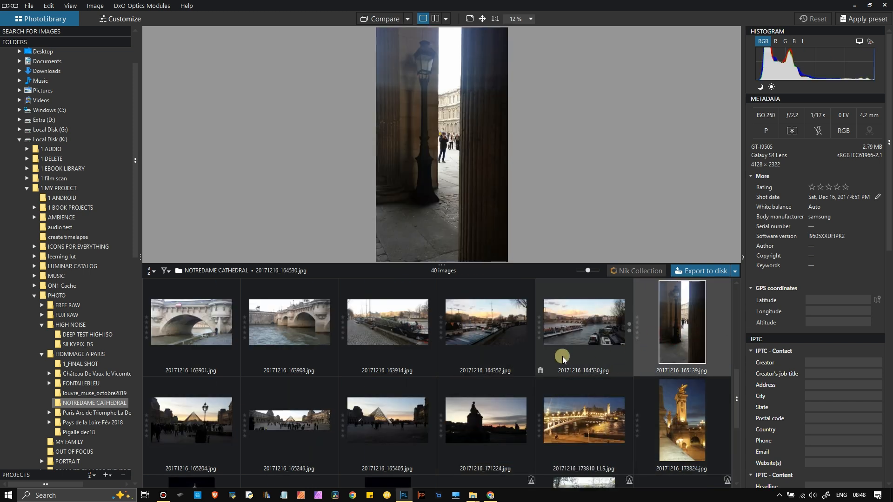
pyautogui.scroll(3, 375, 362)
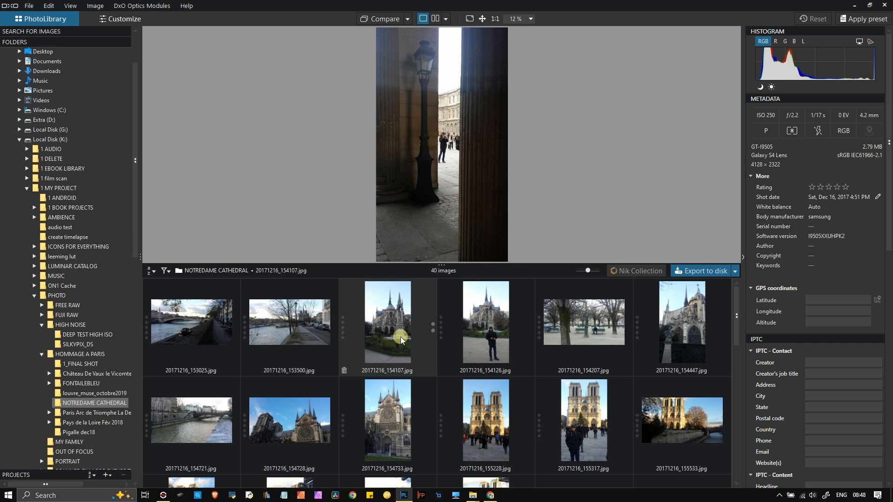
# - Check the EXIF information of 20171216_154107.jpg and 20171216_153500.jpg and display each of them in the preview
pyautogui.moveTo(401, 336)
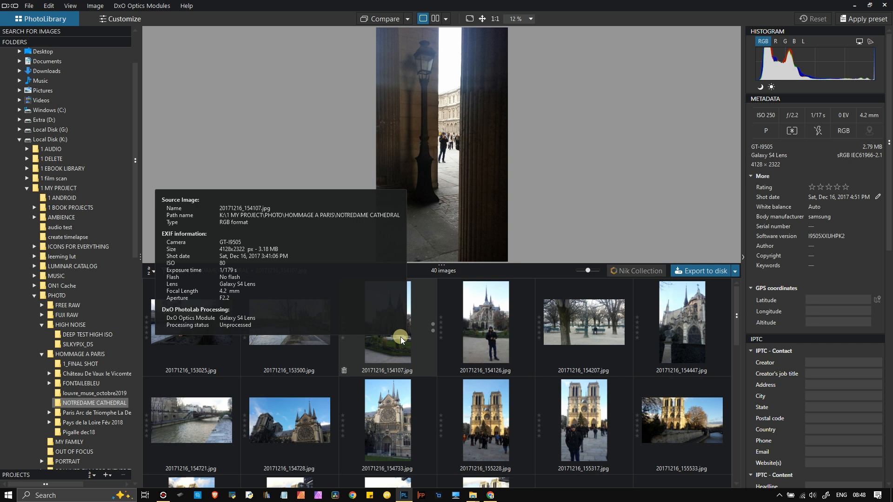
pyautogui.click(401, 337)
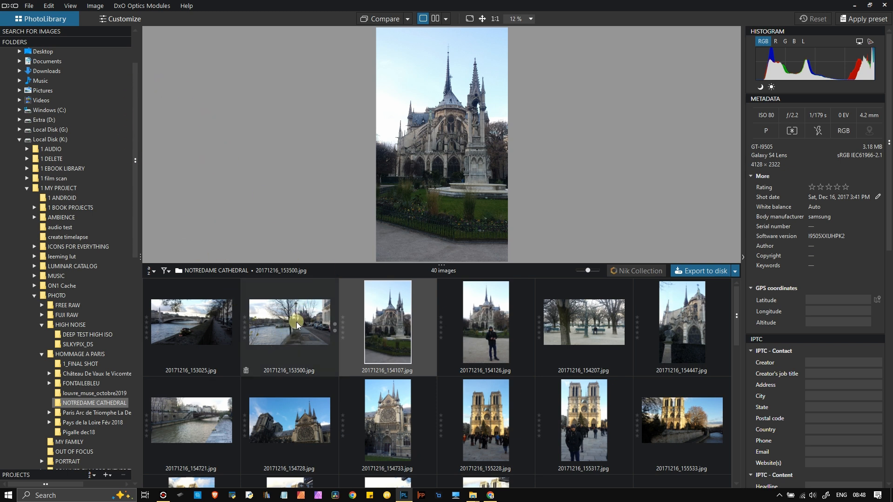
pyautogui.moveTo(297, 322)
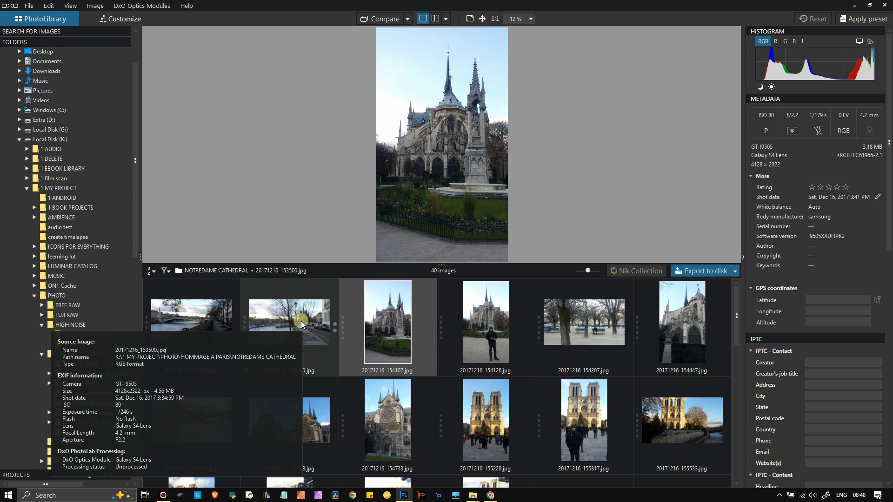
pyautogui.click(301, 321)
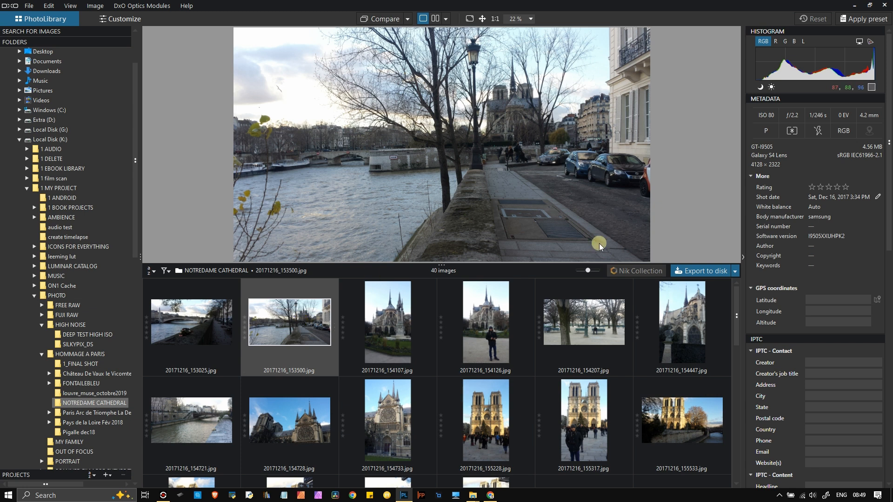
# - Enlarge the folder's thumbnails to their maximum size, two per row, and reduce the preview height to show them fully
pyautogui.click(596, 271)
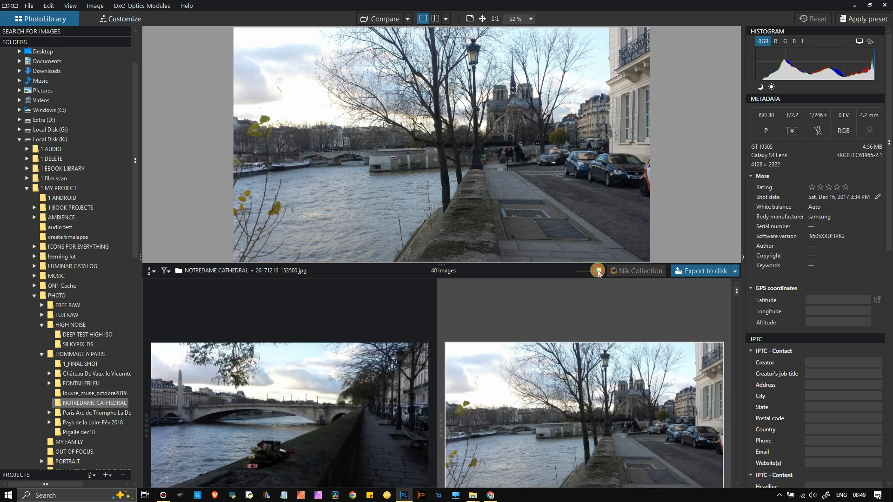
pyautogui.scroll(-3, 560, 374)
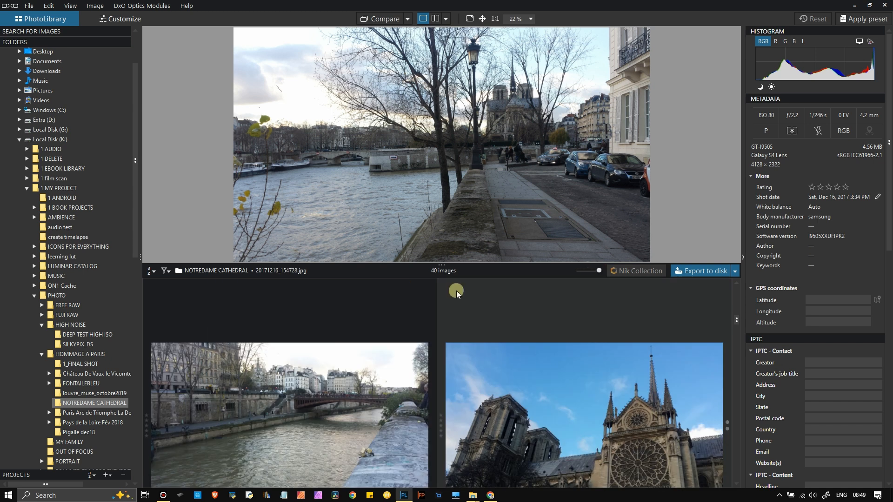
pyautogui.moveTo(446, 263); pyautogui.dragTo(443, 203)
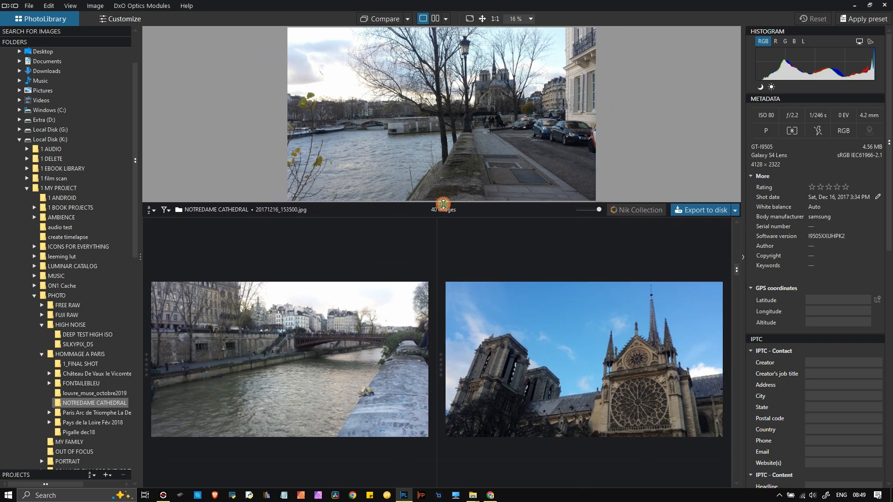
# - Browse the enlarged thumbnails as far as the night shot 20171216_173824.jpg, return to the first row and preview 20171216_153025.jpg
pyautogui.scroll(-5, 452, 272)
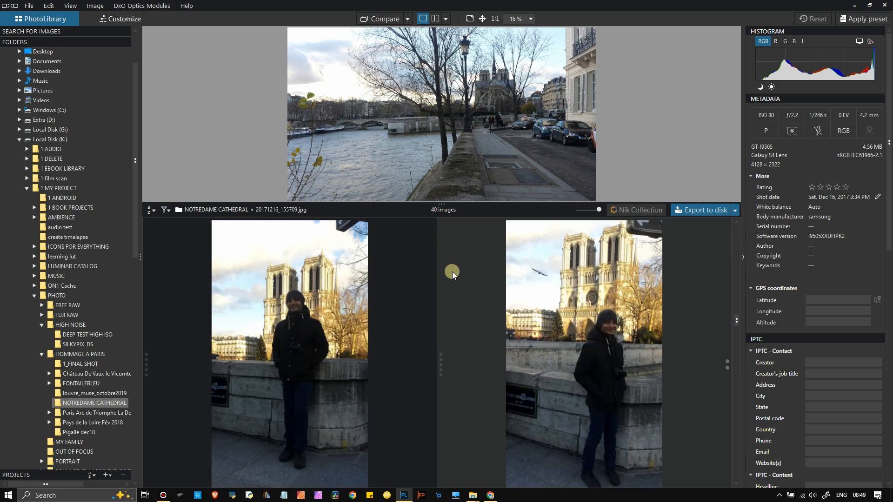
pyautogui.scroll(-6, 452, 272)
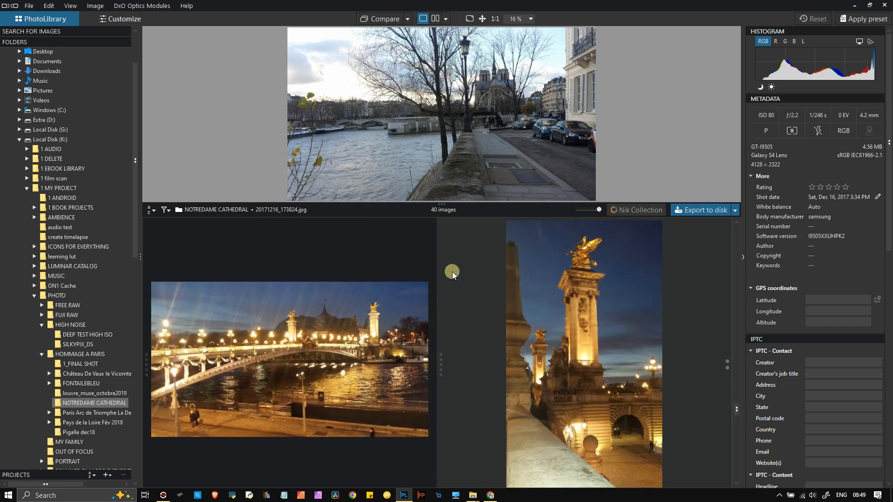
pyautogui.scroll(11, 452, 271)
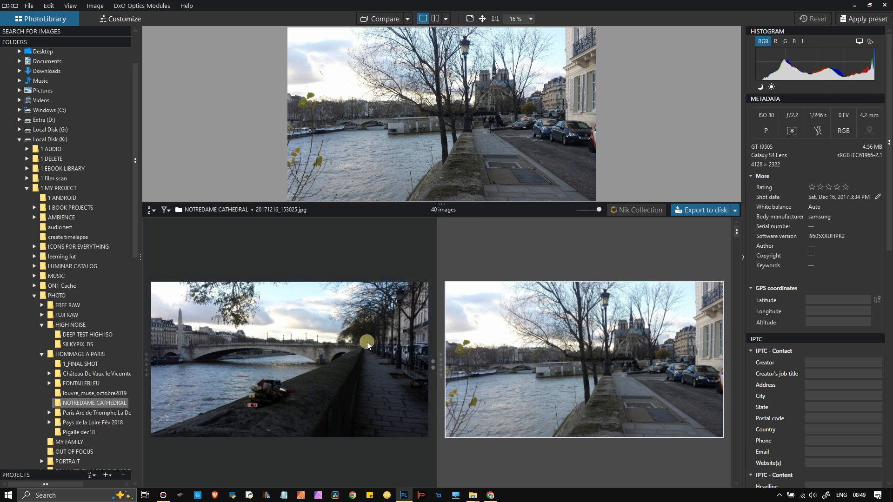
pyautogui.click(355, 346)
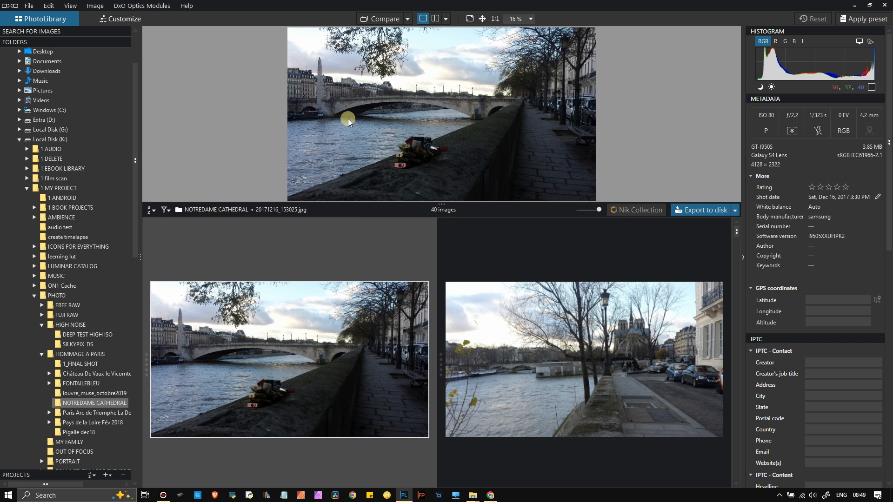
# - Increase the preview height and open 20171216_153025.jpg for customizing, with the exposure, Smart Lighting and tone corrections shown
pyautogui.moveTo(442, 200); pyautogui.dragTo(442, 285)
pyautogui.click(116, 19)
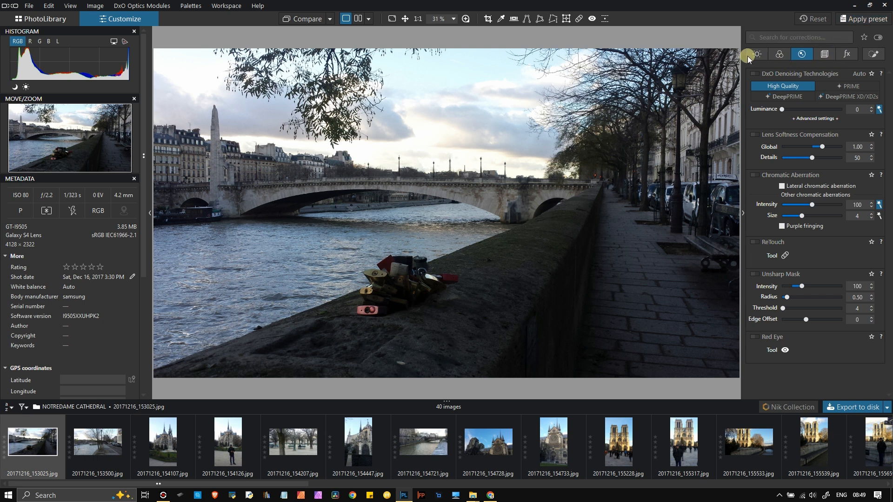
pyautogui.click(765, 56)
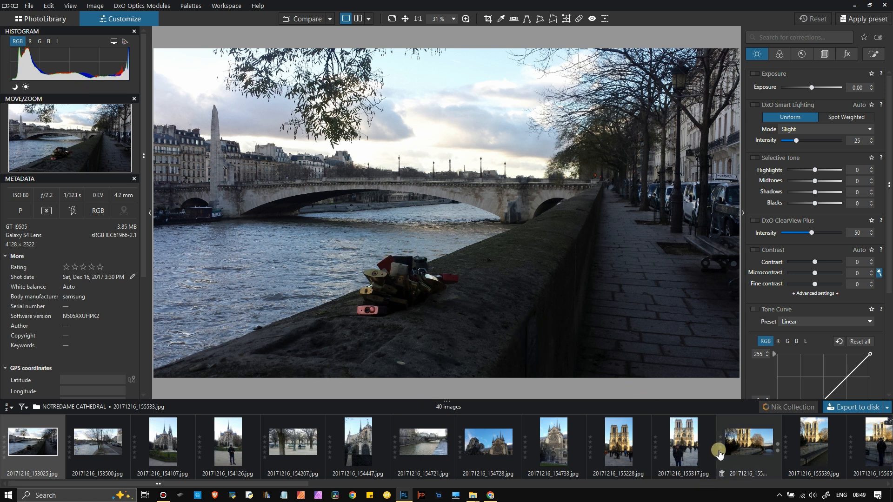
# - Browse the folder's filmstrip below the opened image and return to its first photo
pyautogui.scroll(-3, 724, 446)
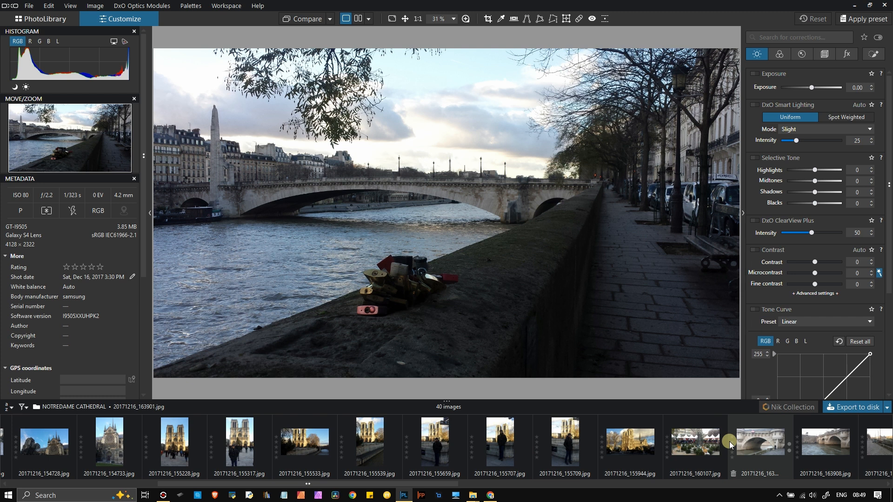
pyautogui.scroll(-2, 730, 442)
pyautogui.scroll(-2, 734, 435)
pyautogui.scroll(5, 734, 436)
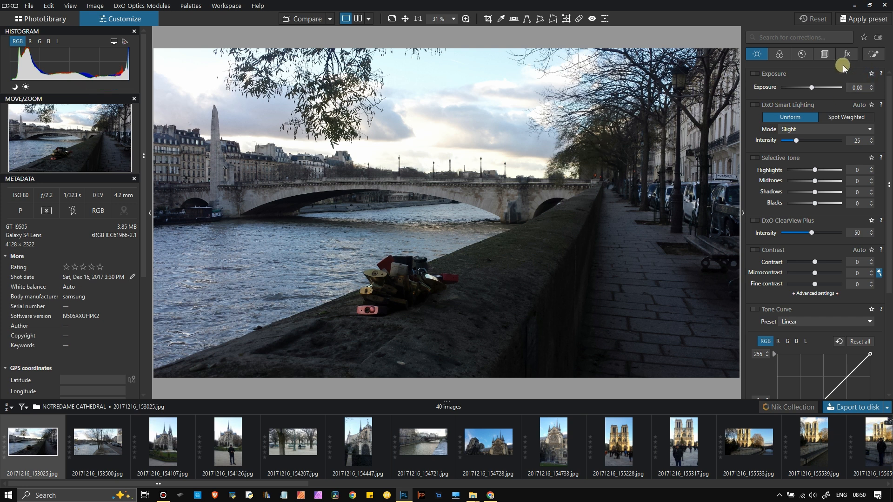
# - Display the presets for the image, collapse the Time Machine group and examine the DxO FilmPack Black & White films previews
pyautogui.click(857, 21)
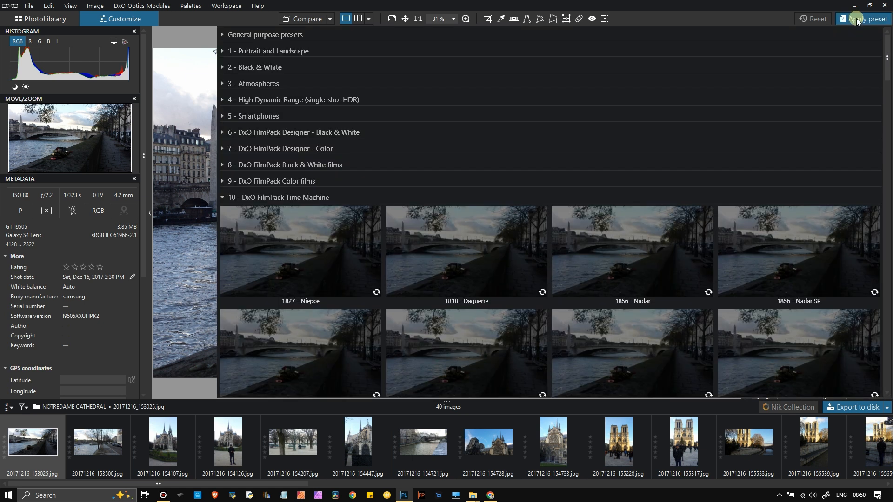
pyautogui.click(224, 197)
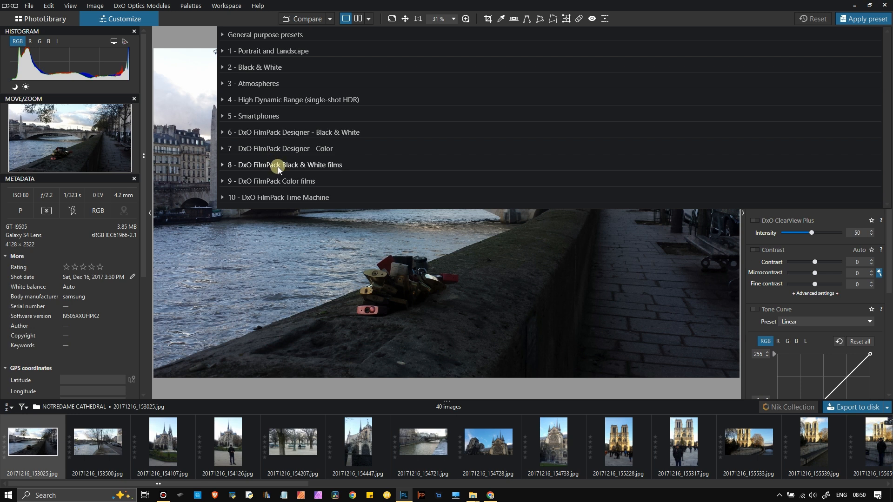
pyautogui.click(221, 165)
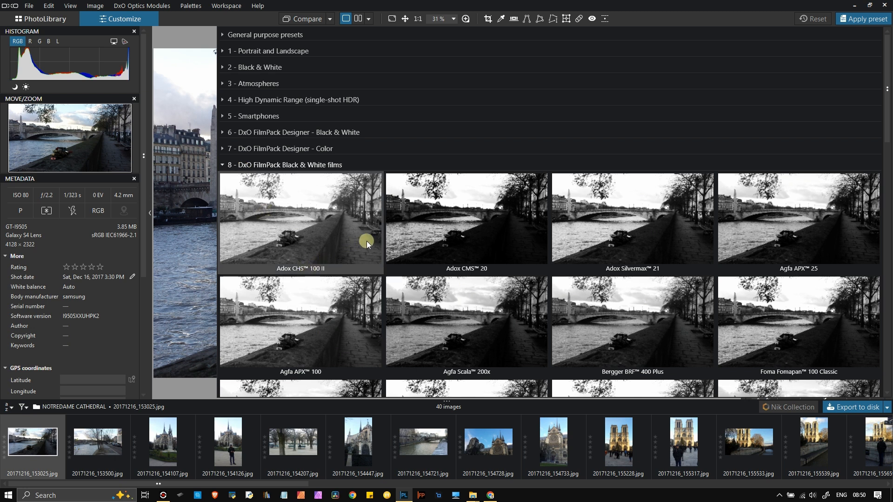
pyautogui.scroll(-2, 378, 233)
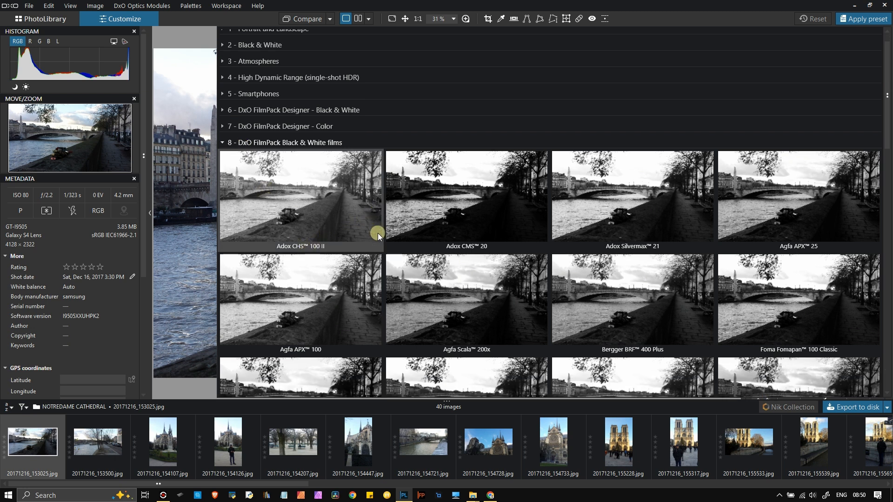
pyautogui.scroll(-7, 378, 233)
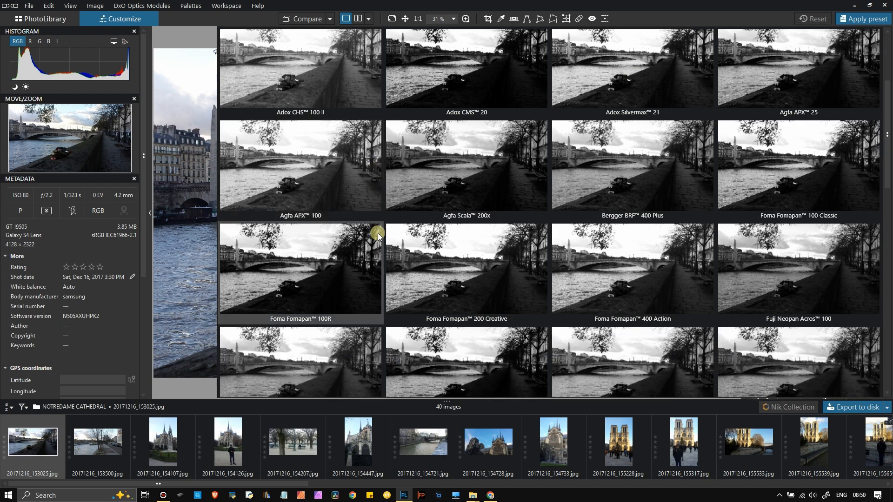
pyautogui.scroll(-10, 386, 227)
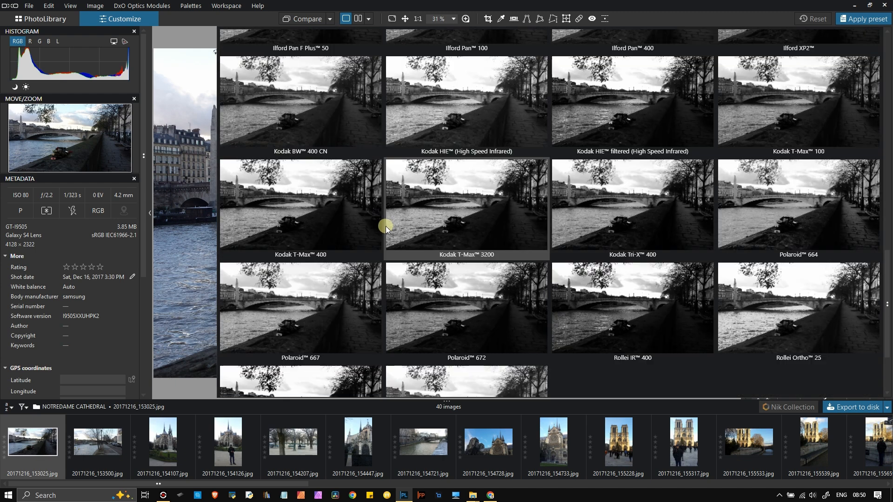
pyautogui.scroll(19, 387, 224)
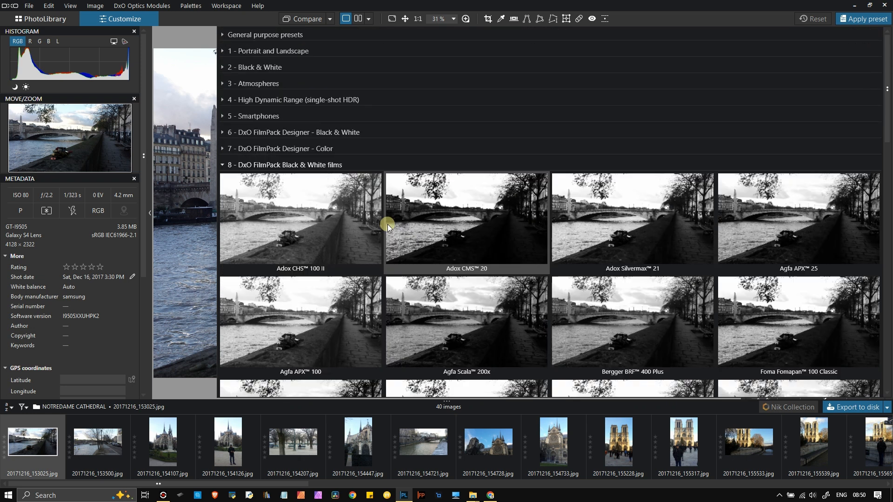
# - Replace the Black & White films group with DxO FilmPack Color films and examine its previews through to Polaroid Polachrome
pyautogui.click(224, 163)
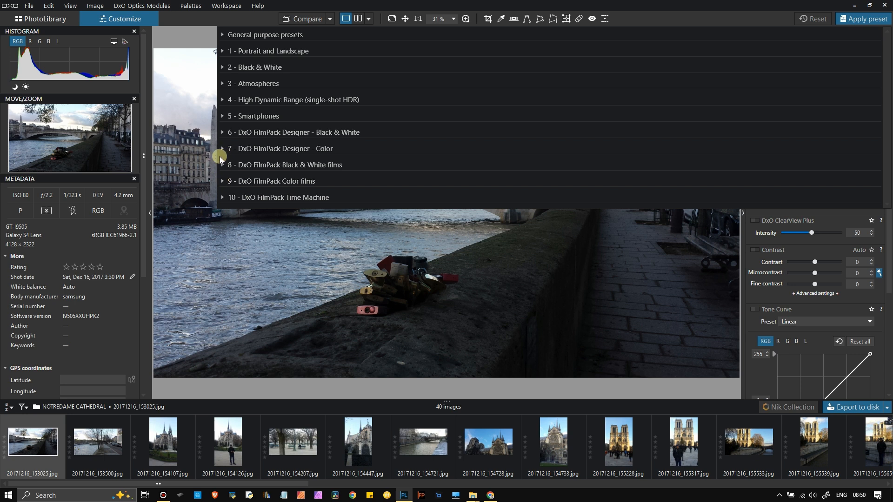
pyautogui.click(224, 183)
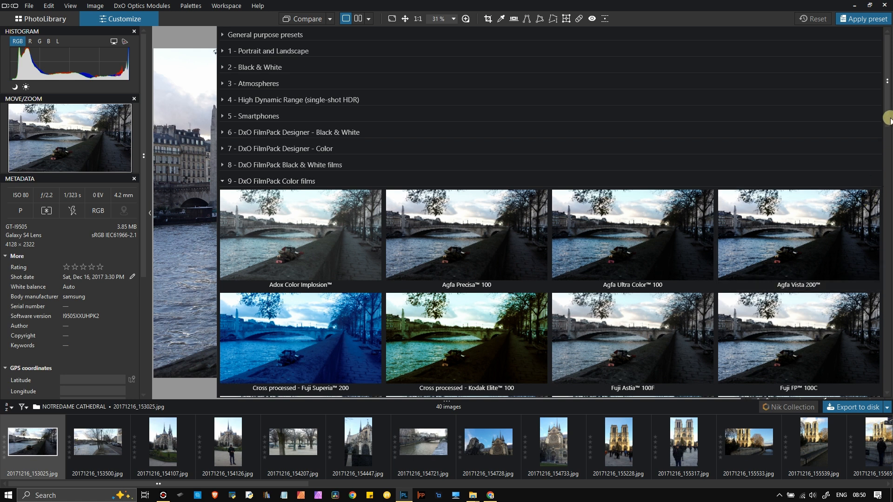
pyautogui.moveTo(889, 119); pyautogui.dragTo(871, 392)
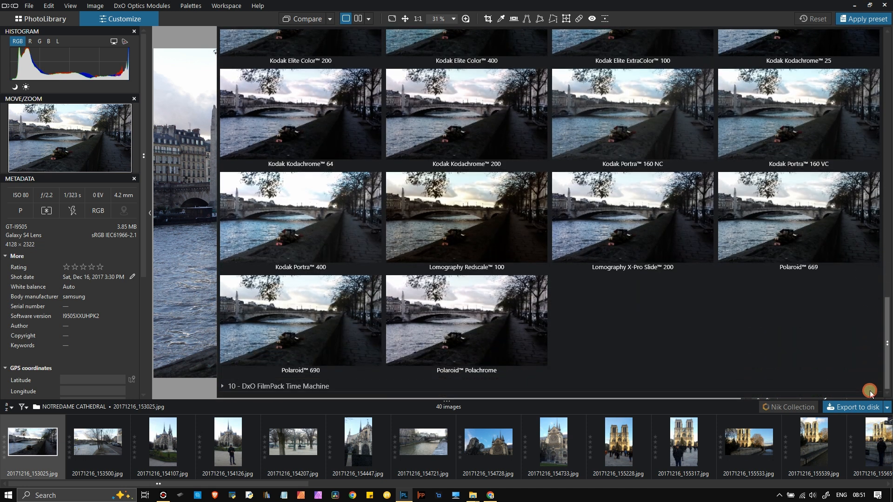
pyautogui.moveTo(870, 392); pyautogui.dragTo(836, 114)
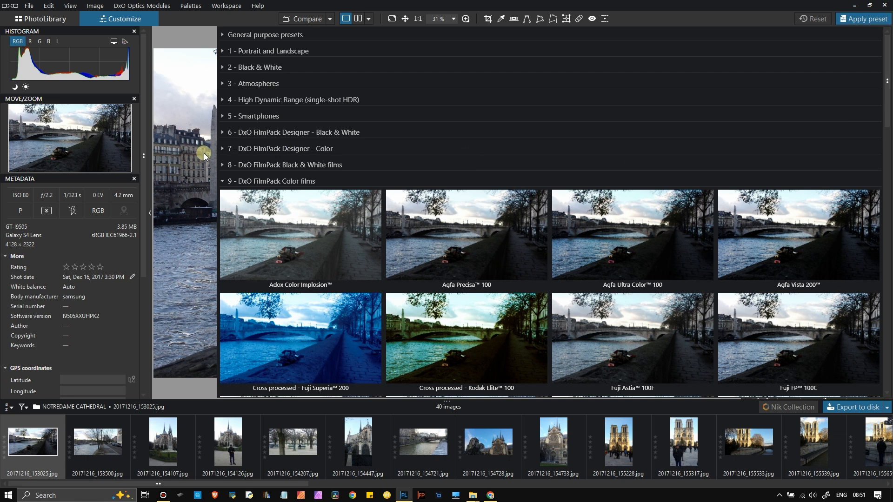
# - Collapse the Color films group and examine the DxO FilmPack Time Machine previews from 1827 - Niepce to the 1920s looks
pyautogui.click(221, 177)
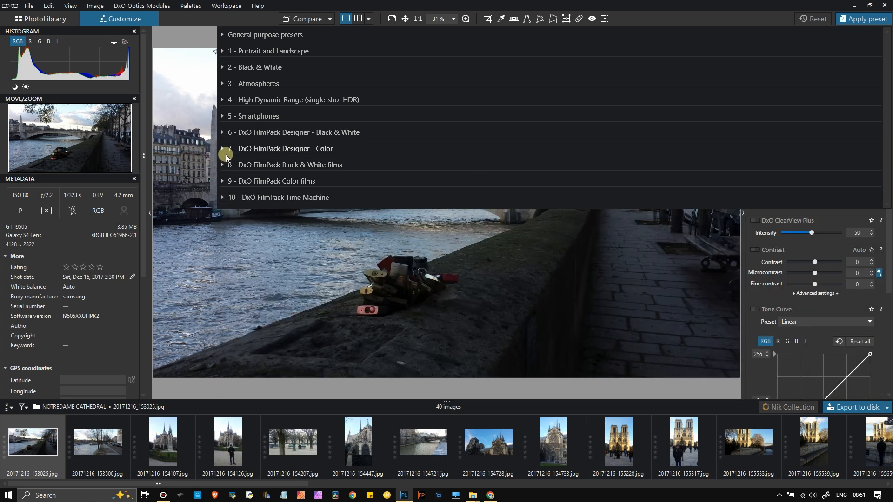
pyautogui.click(222, 197)
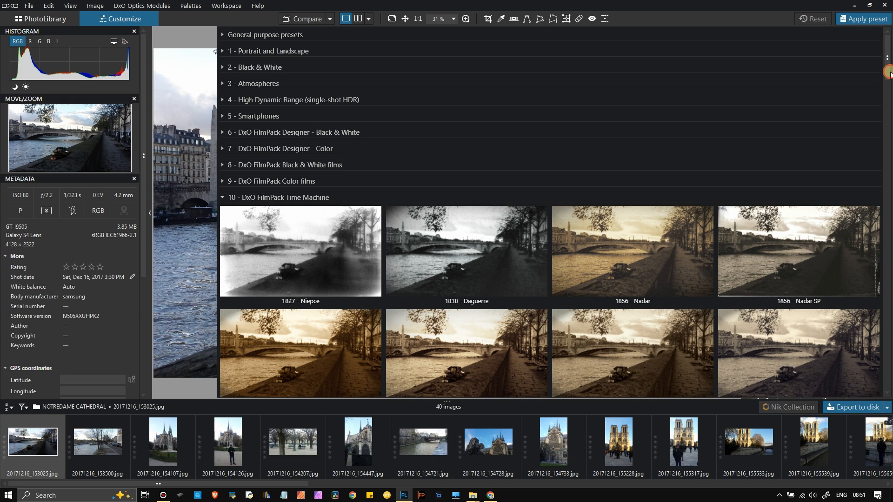
pyautogui.moveTo(888, 73); pyautogui.dragTo(888, 98)
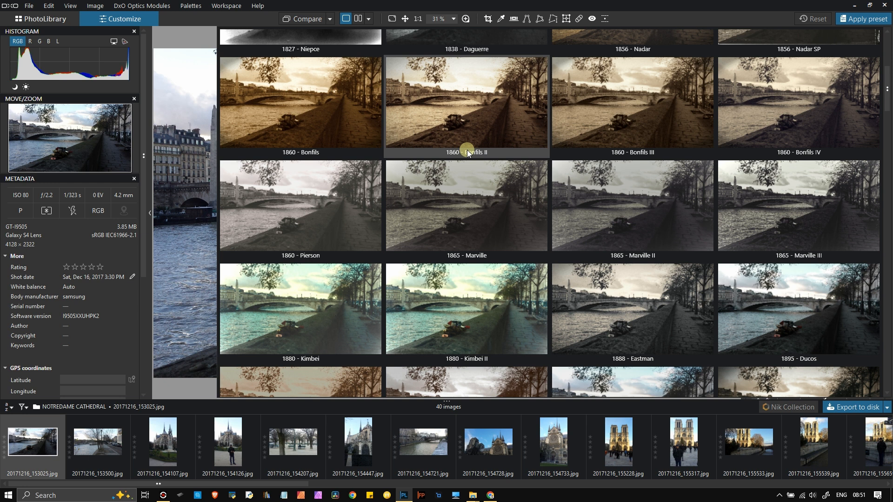
pyautogui.scroll(-2, 468, 152)
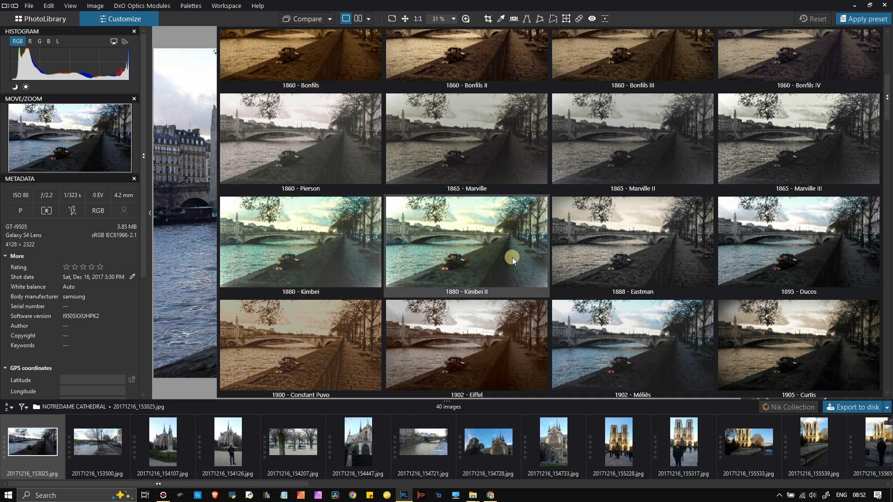
pyautogui.scroll(-4, 513, 257)
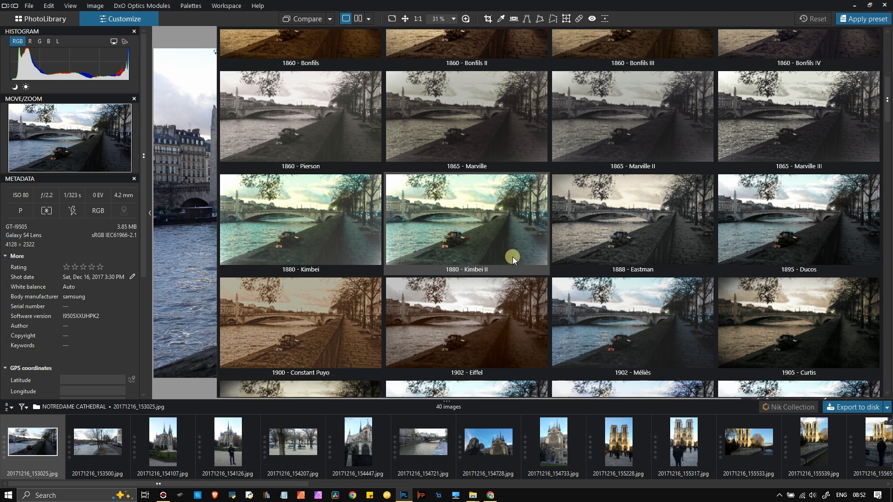
pyautogui.scroll(-2, 513, 257)
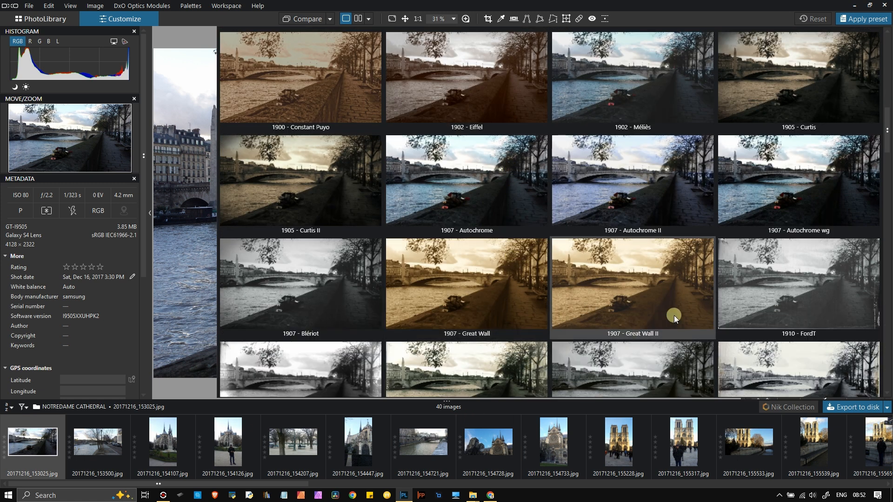
pyautogui.scroll(-2, 675, 318)
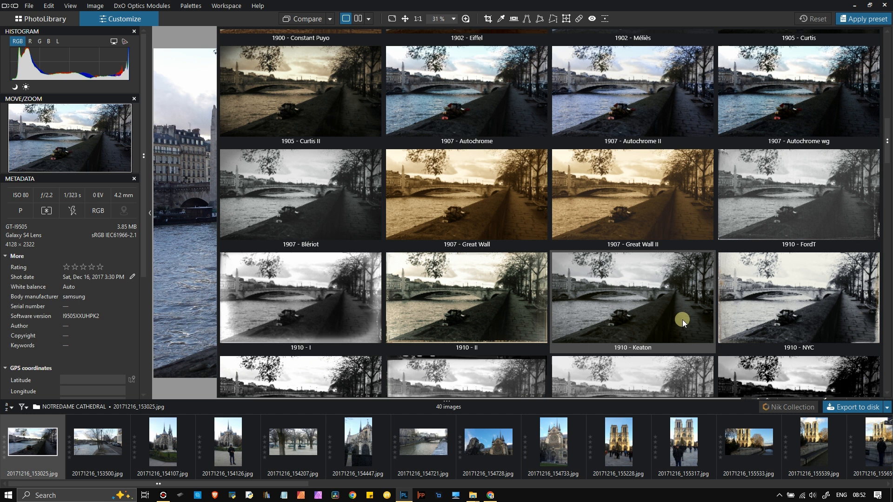
pyautogui.scroll(-3, 682, 319)
pyautogui.scroll(-4, 682, 319)
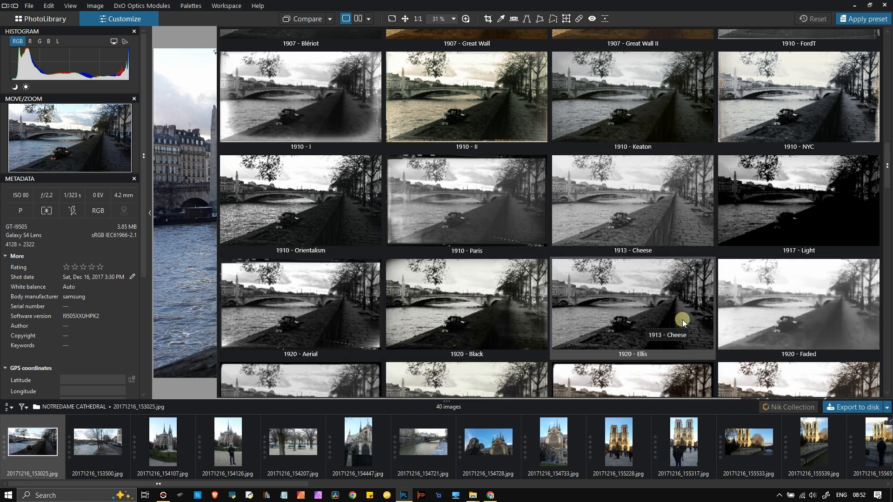
pyautogui.scroll(-3, 682, 319)
pyautogui.scroll(7, 682, 319)
pyautogui.scroll(6, 682, 320)
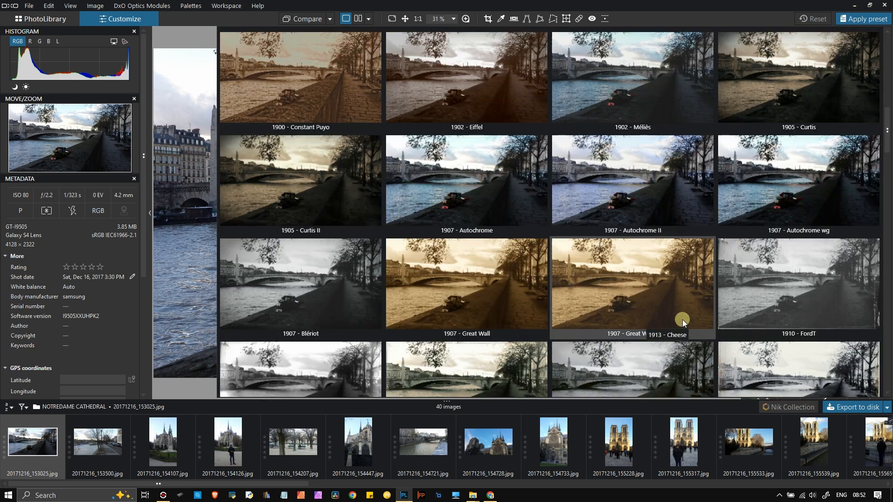
# - Apply the 1880 - Kimbei preset from the DxO FilmPack Time Machine group to the image
pyautogui.scroll(2, 487, 238)
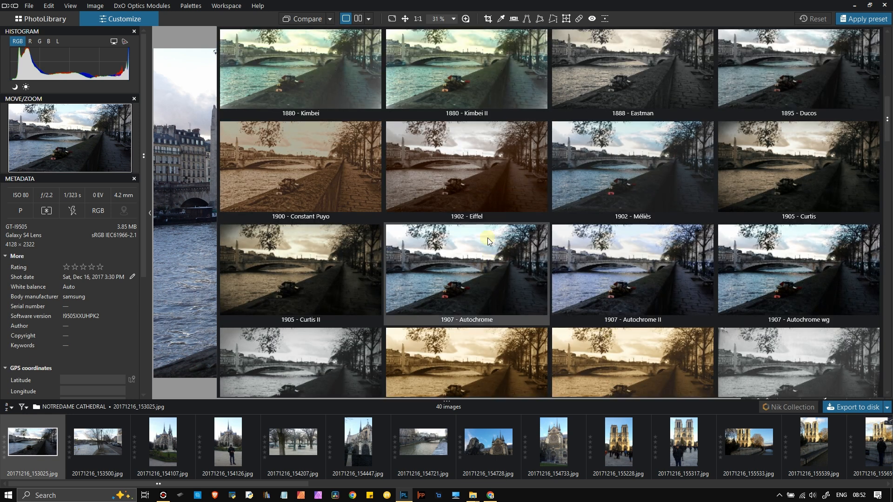
pyautogui.scroll(2, 384, 225)
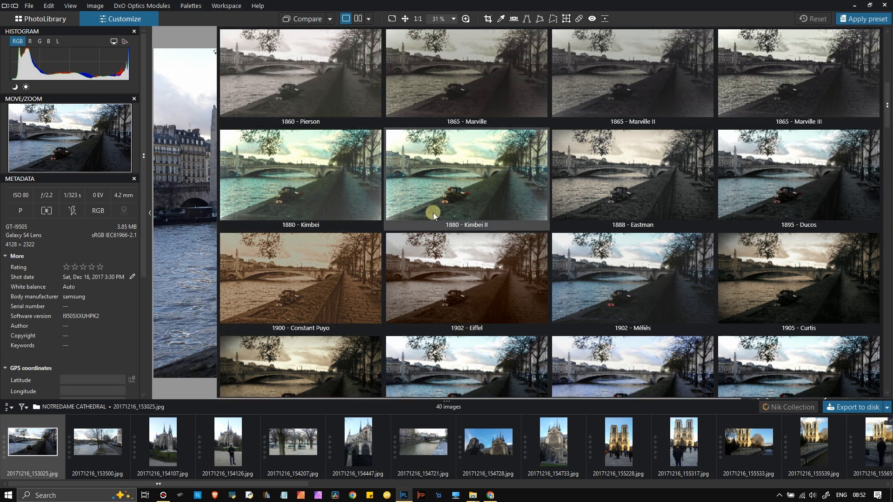
pyautogui.doubleClick(325, 193)
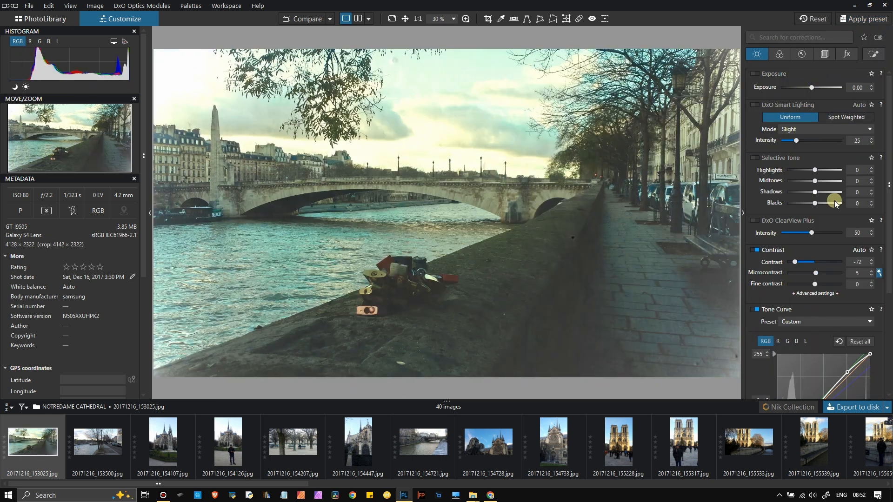
# - Open the DxO FilmPack Time Machine from the color corrections and display the 1900s period's entry on The Universal Exhibition
pyautogui.click(784, 55)
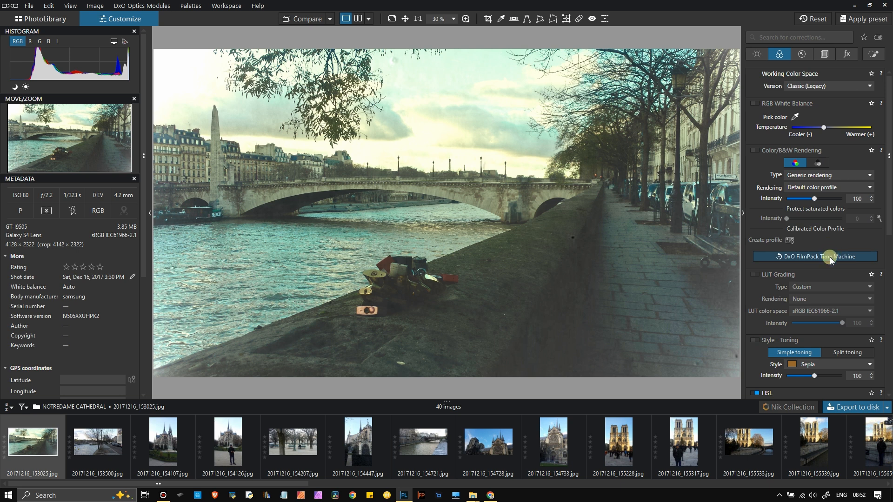
pyautogui.click(830, 258)
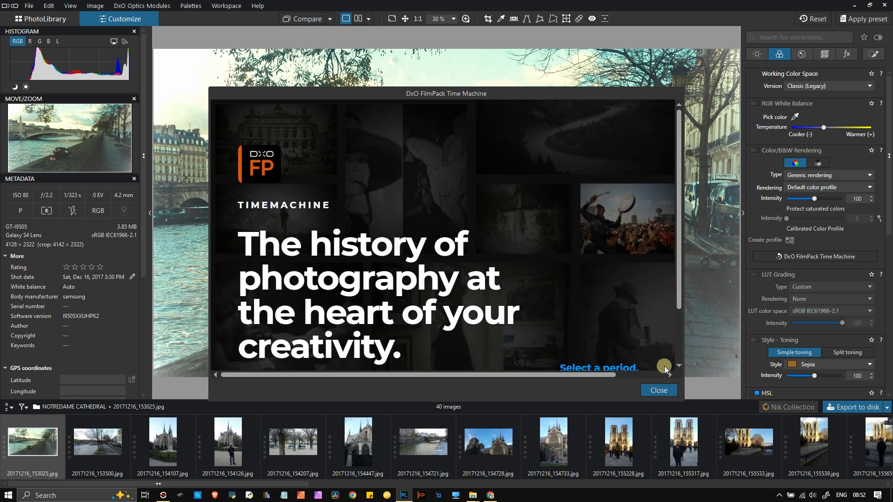
pyautogui.scroll(-2, 481, 347)
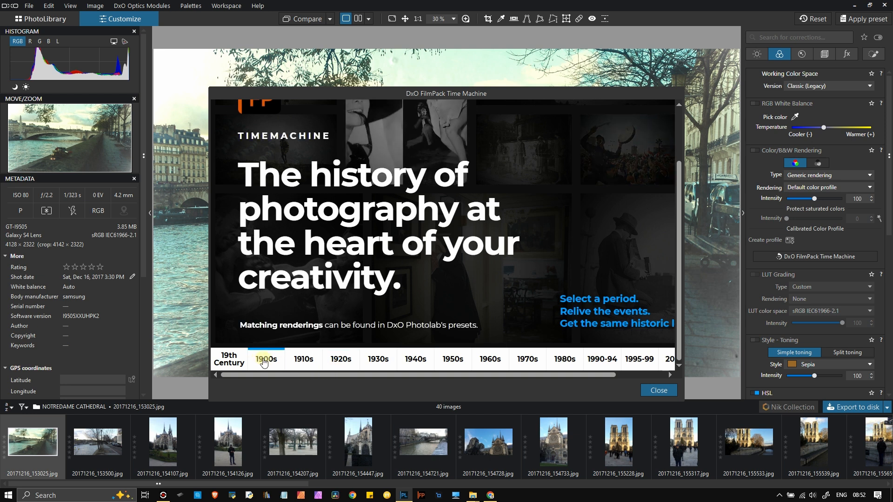
pyautogui.click(263, 361)
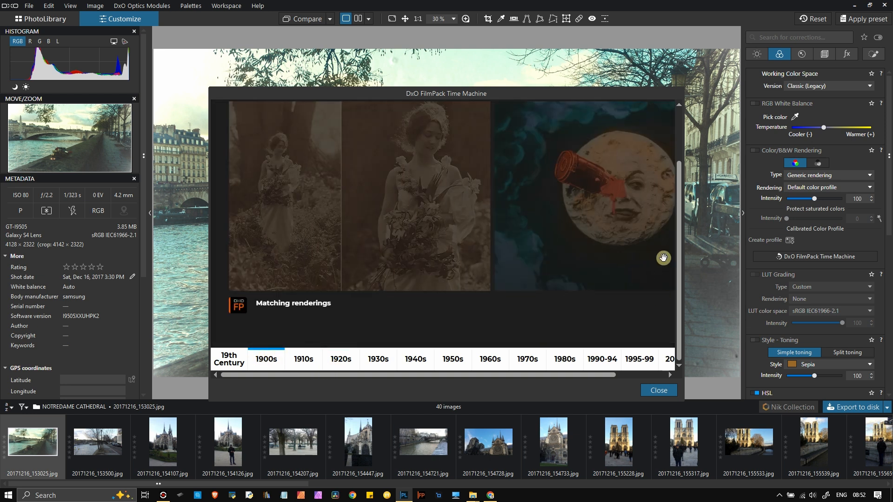
pyautogui.moveTo(685, 402); pyautogui.dragTo(684, 444)
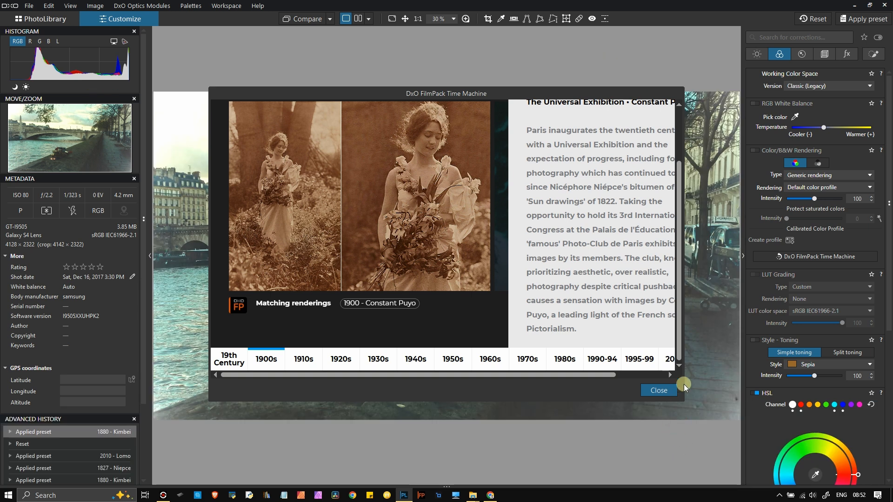
pyautogui.scroll(2, 530, 228)
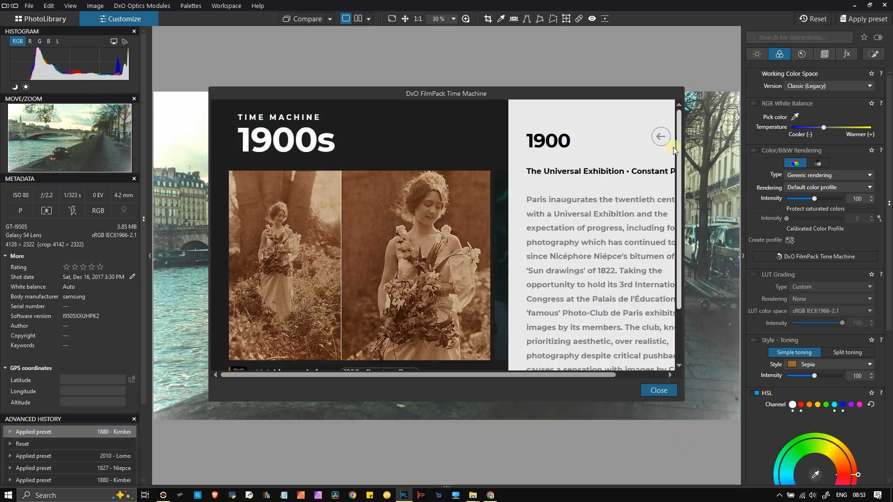
pyautogui.click(670, 374)
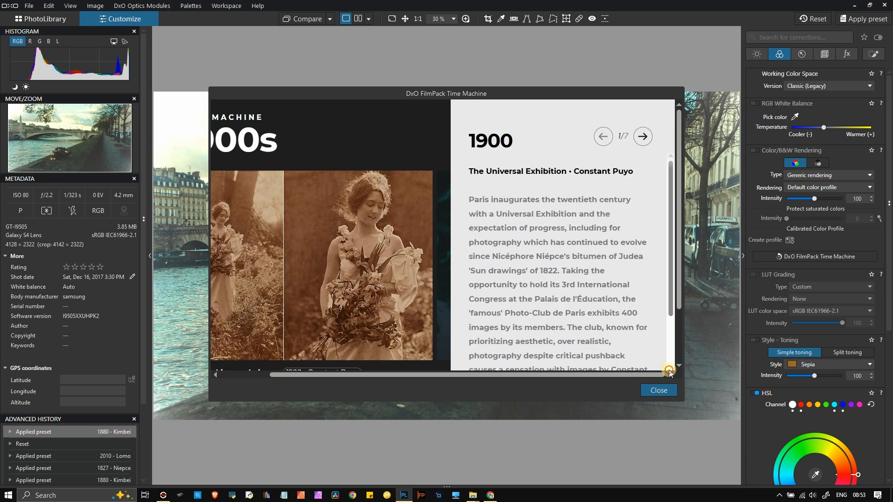
# - Examine the 1900s entries from A Trip to the Moon through The Eiffel Tower and Edward Curtis to the 1907 entry's matching renderings
pyautogui.click(643, 137)
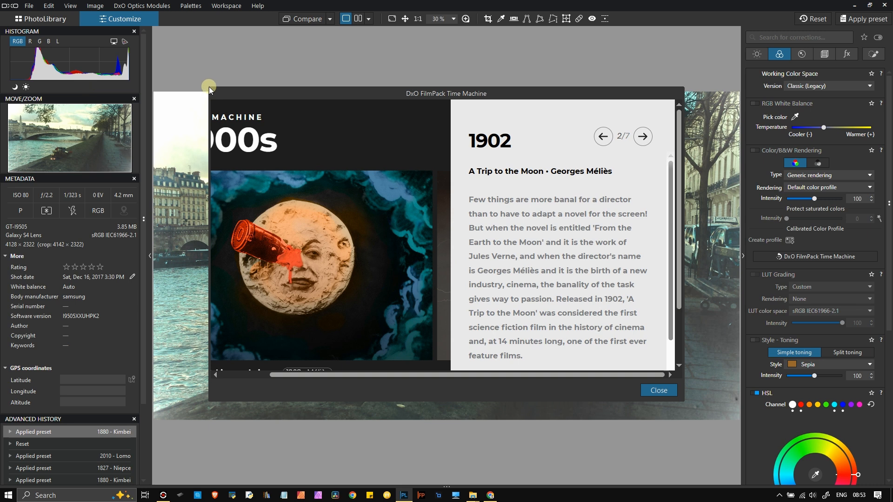
pyautogui.scroll(-3, 646, 228)
pyautogui.click(642, 136)
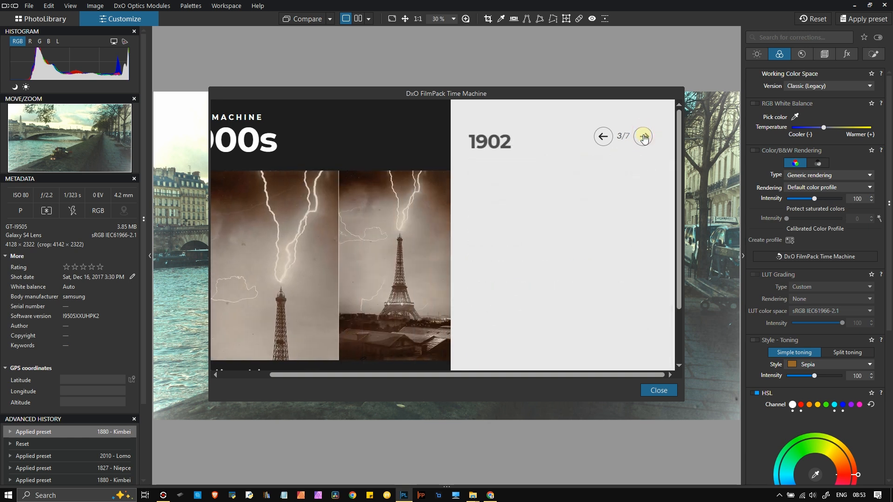
pyautogui.moveTo(393, 379); pyautogui.dragTo(372, 372)
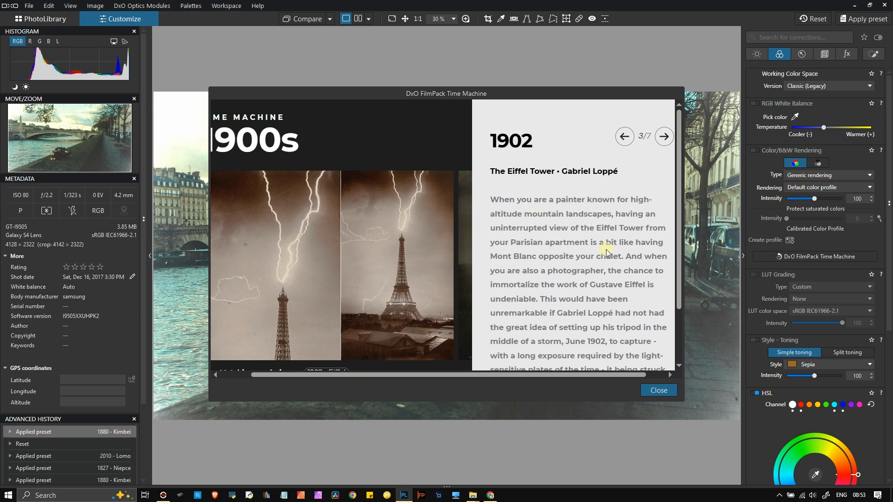
pyautogui.click(664, 137)
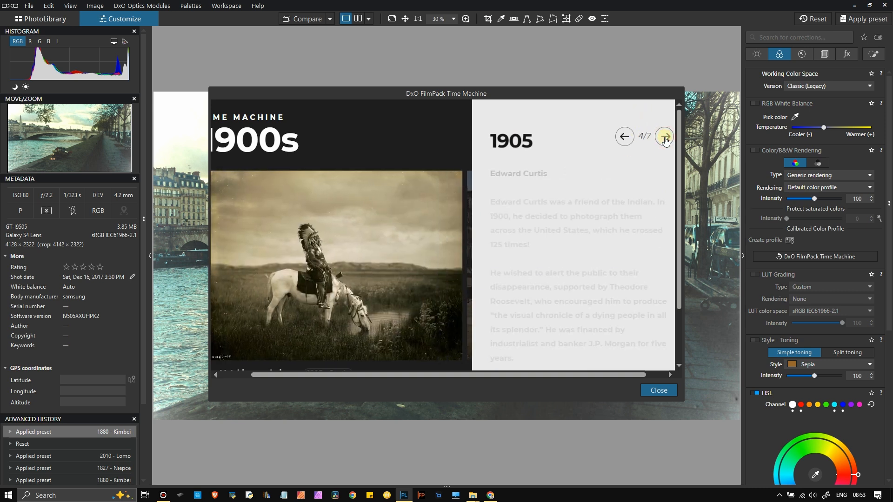
pyautogui.click(664, 136)
pyautogui.scroll(-5, 535, 344)
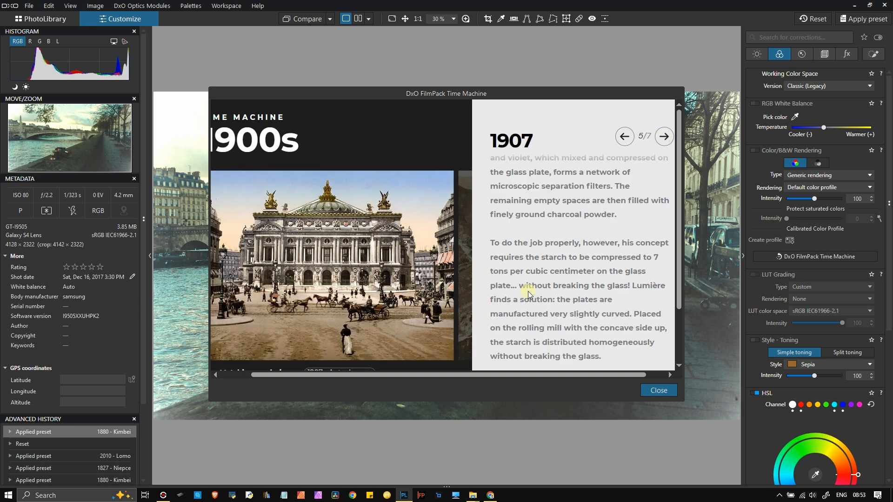
pyautogui.scroll(-3, 675, 295)
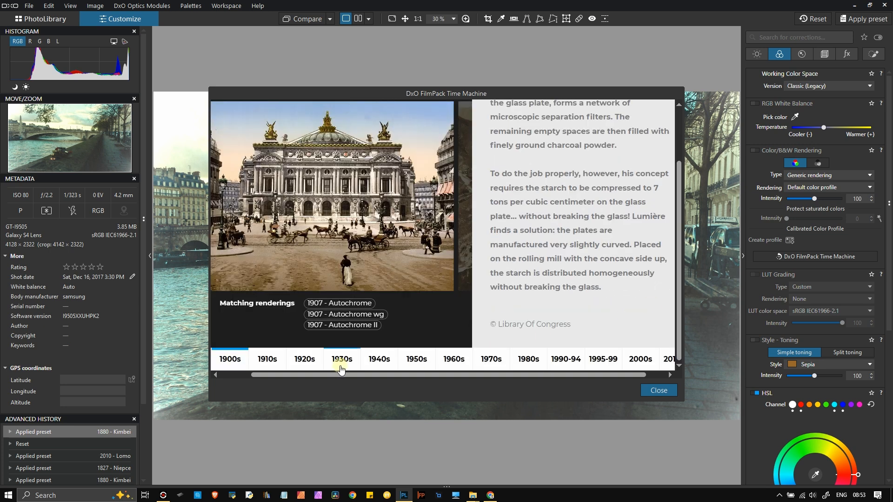
# - Return to the first 1900s entry and review the texts and matching renderings up to The Eiffel Tower
pyautogui.click(265, 362)
pyautogui.click(234, 359)
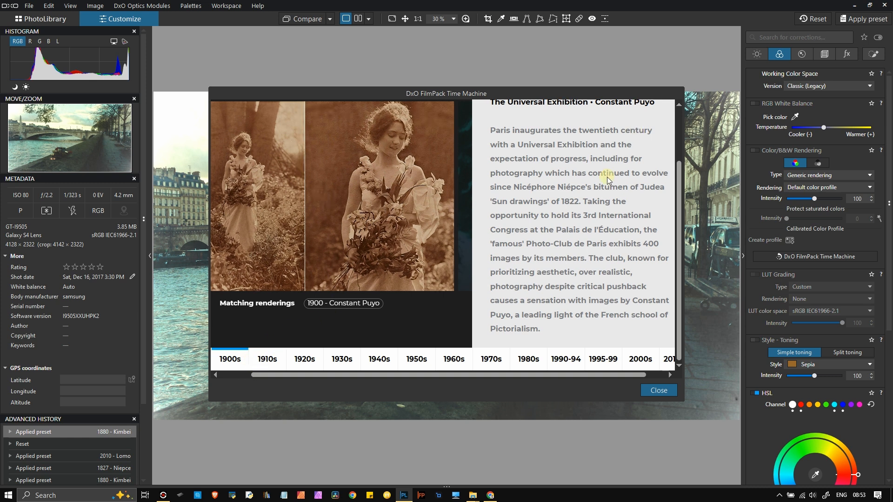
pyautogui.scroll(3, 607, 179)
pyautogui.click(660, 135)
pyautogui.scroll(-3, 638, 200)
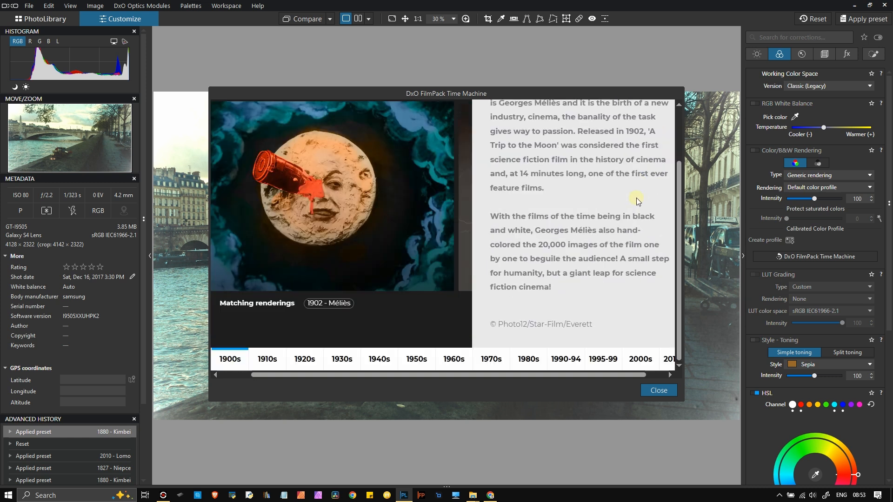
pyautogui.scroll(3, 654, 119)
pyautogui.click(663, 136)
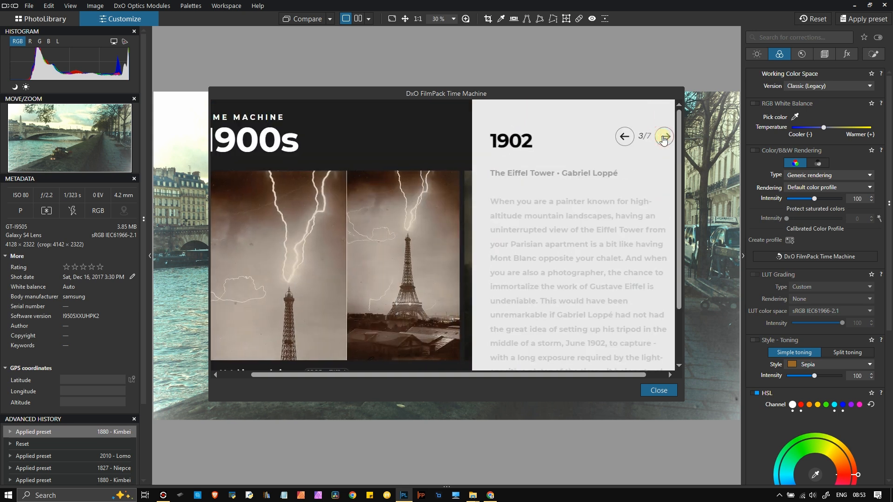
pyautogui.scroll(-4, 635, 242)
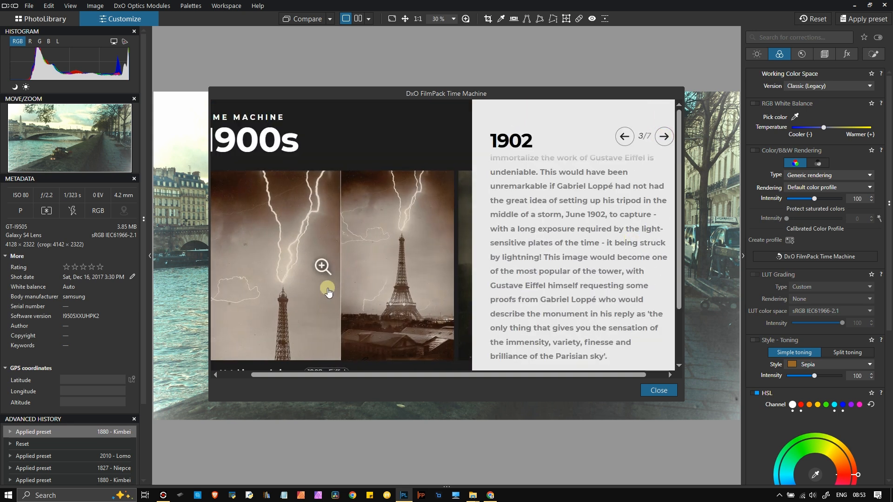
pyautogui.scroll(-2, 365, 271)
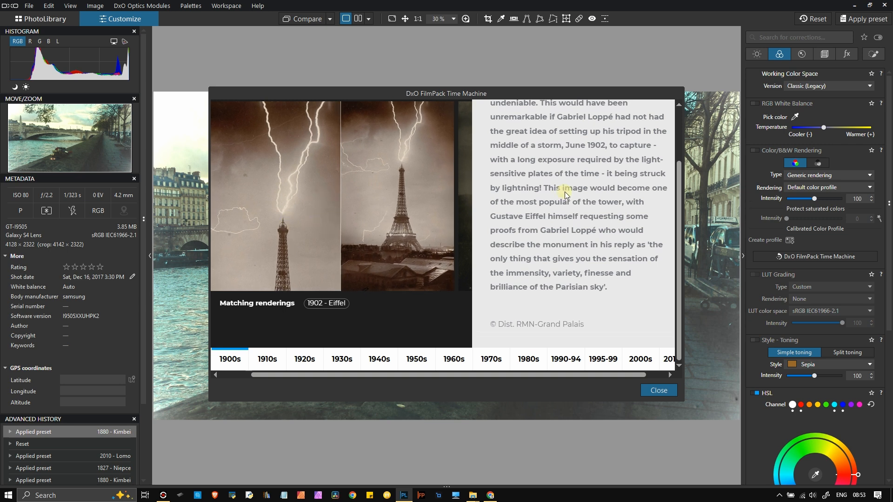
# - Advance to the 1905 Edward Curtis entry, review its matching renderings and close the Time Machine window
pyautogui.scroll(3, 564, 196)
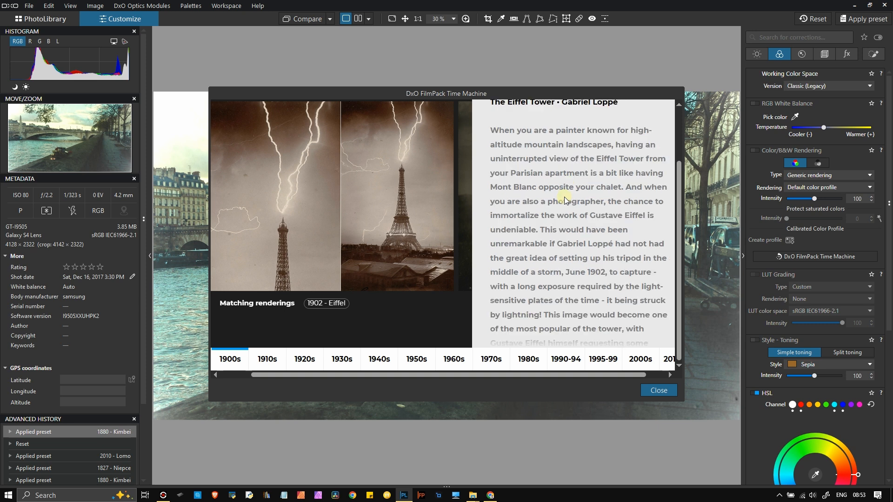
pyautogui.scroll(3, 565, 197)
pyautogui.click(665, 137)
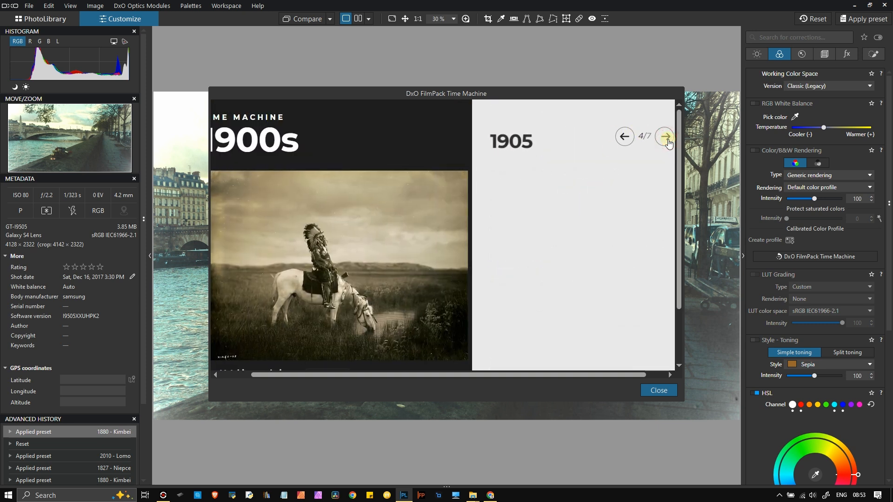
pyautogui.scroll(-2, 381, 256)
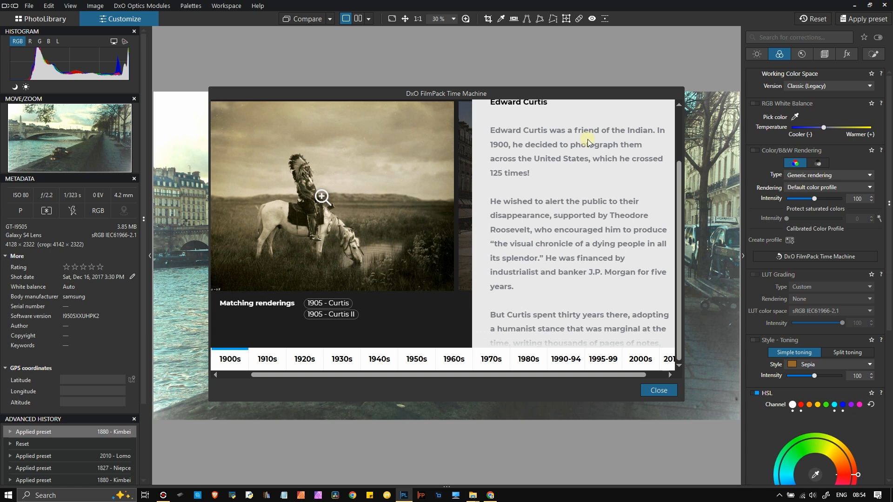
pyautogui.click(658, 390)
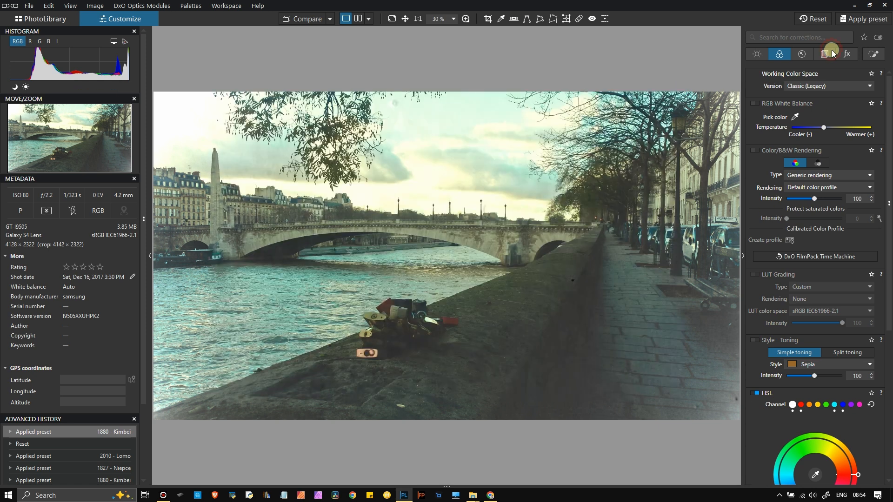
# - Display the presets again and examine the Time Machine previews from 1827 - Niepce to the 1880 - Kimbei row
pyautogui.click(853, 23)
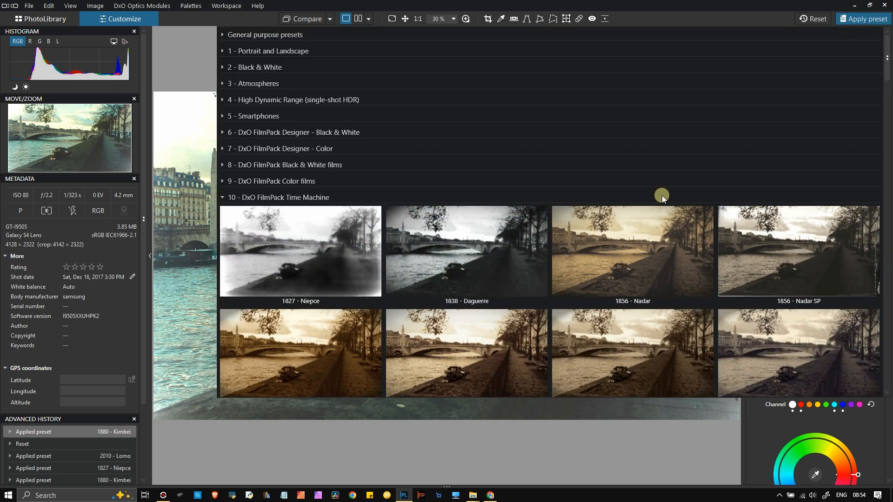
pyautogui.scroll(-3, 317, 325)
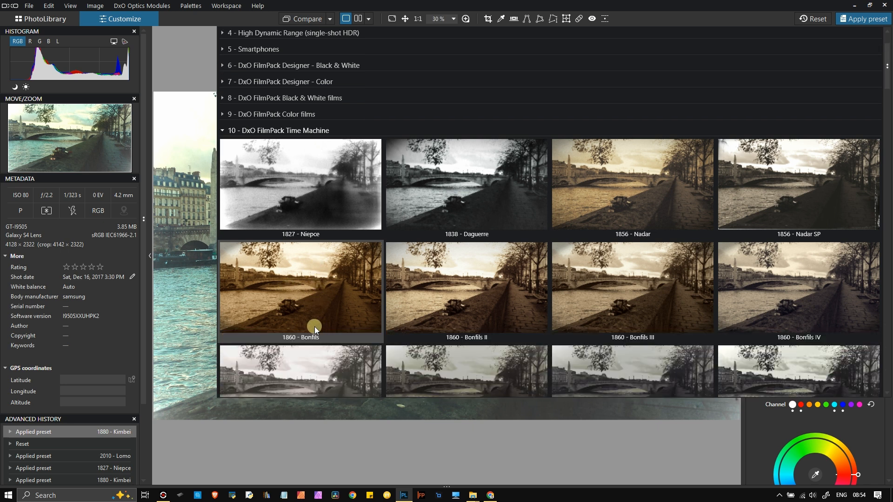
pyautogui.scroll(-9, 395, 305)
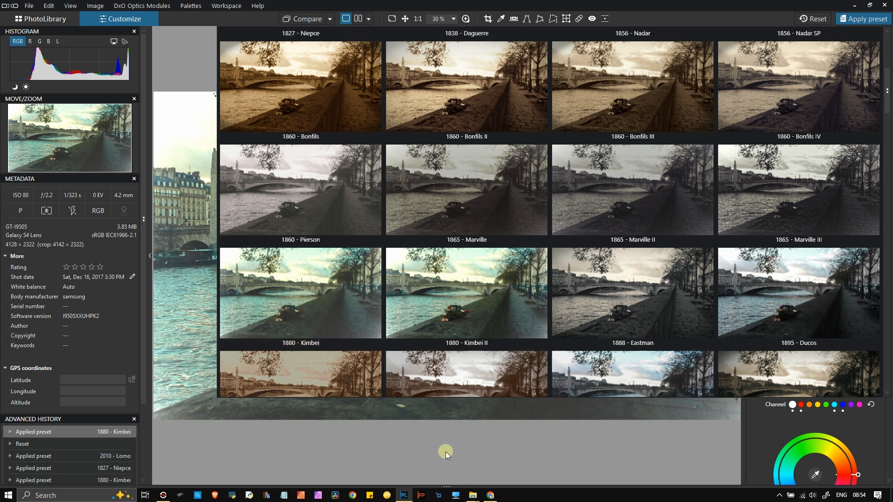
# - Switch to Chrome and search the web in a new tab for "1880 KIMBEI FILM LOOK"
pyautogui.click(490, 495)
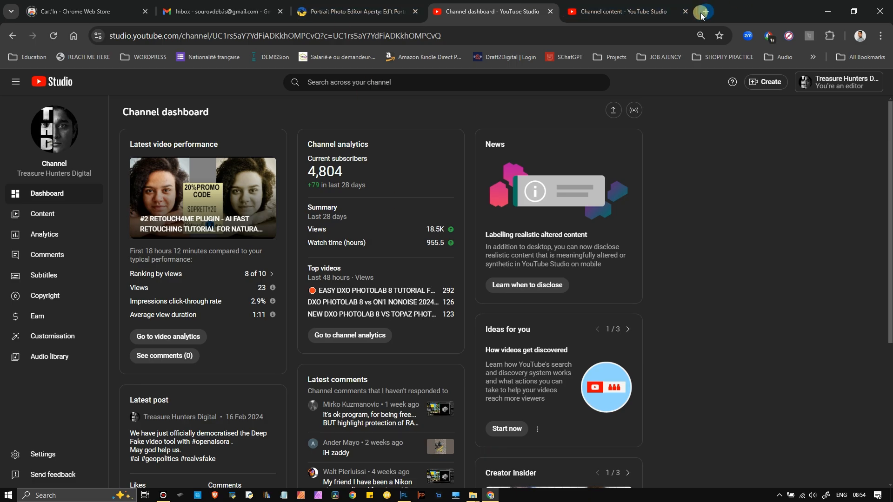
pyautogui.click(707, 14)
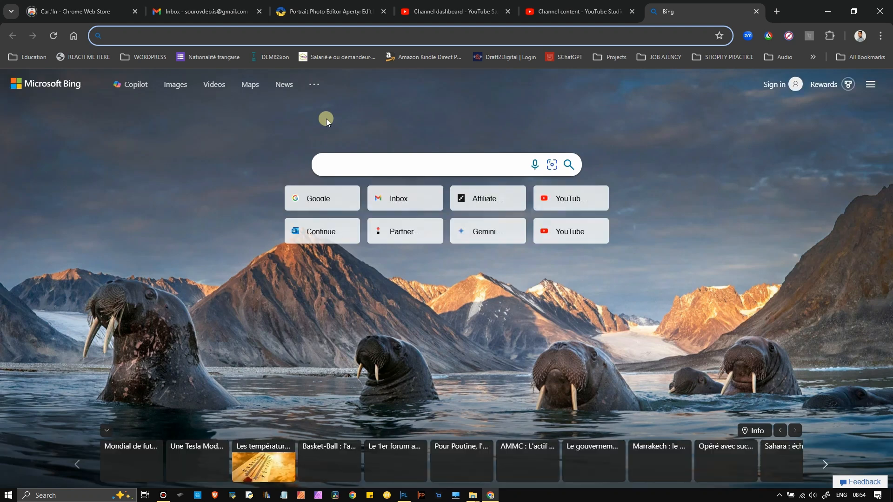
pyautogui.write('188')
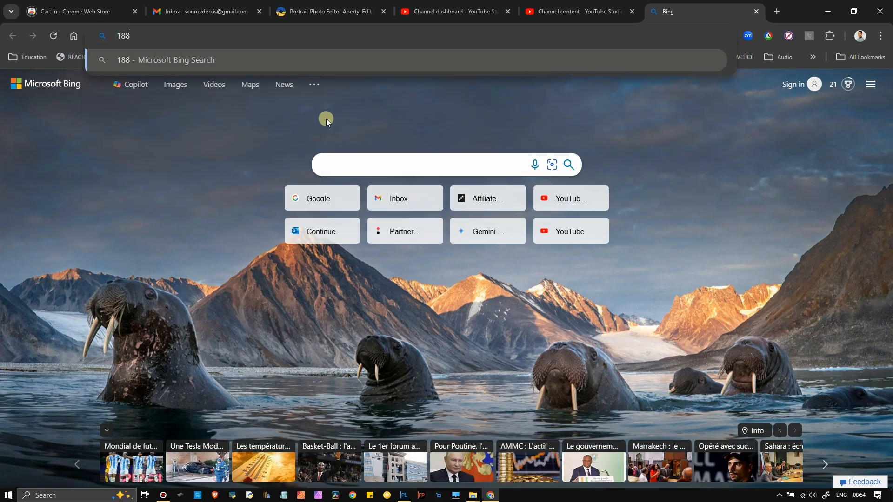
pyautogui.write('0 KIMBEI FILM LOOK')
pyautogui.press('Return')
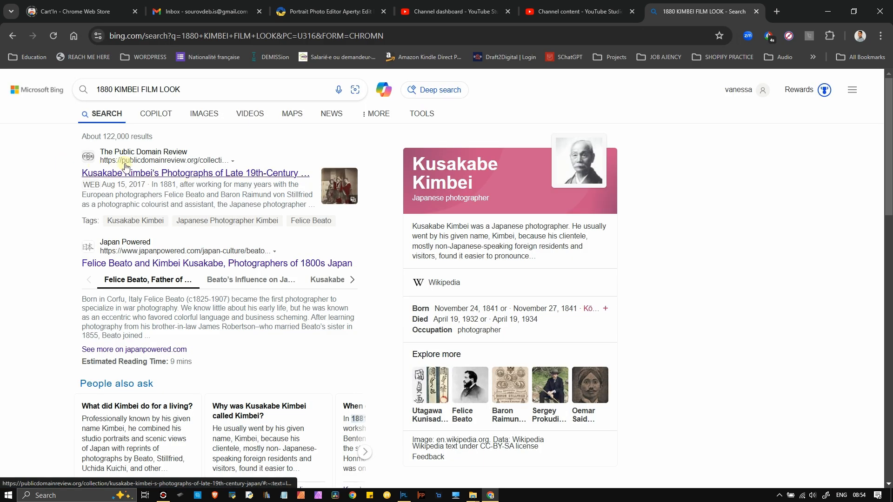
# - Open The Public Domain Review article on Kusakabe Kimbei's photographs, view its samurai photo and accept the cookie notice
pyautogui.click(154, 176)
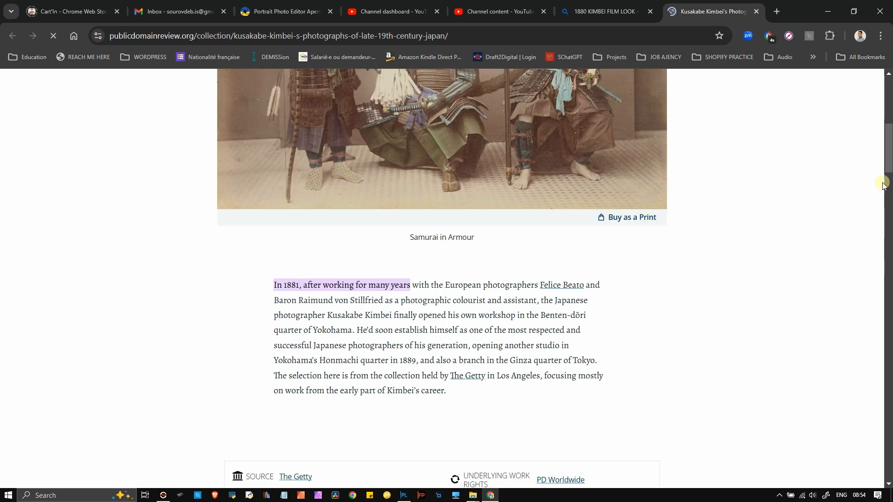
pyautogui.moveTo(888, 144); pyautogui.dragTo(886, 110)
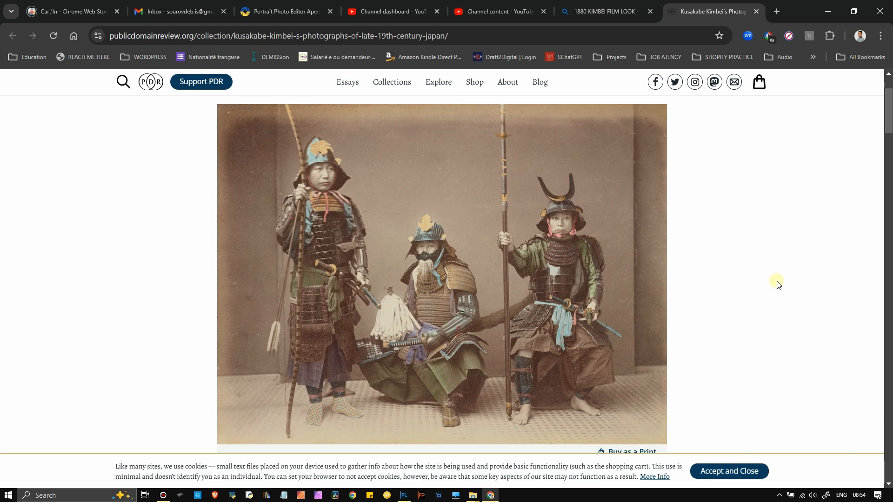
pyautogui.click(744, 476)
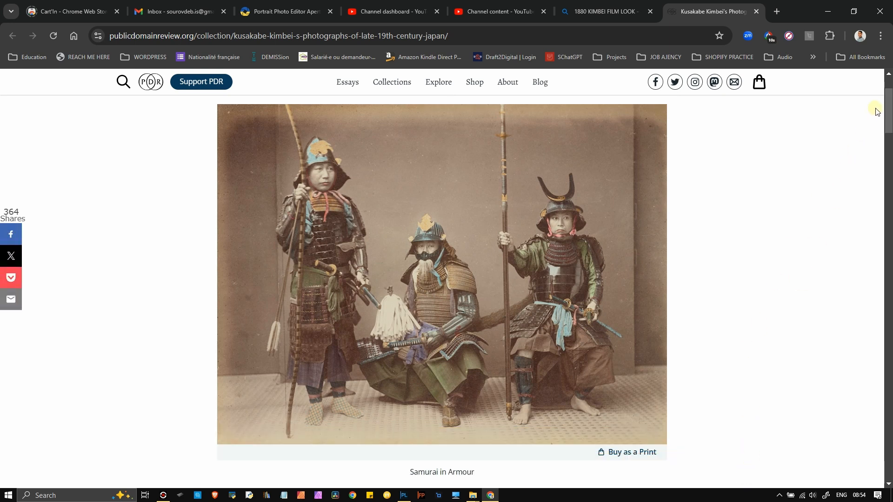
# - Examine the Kusakabe Kimbei article's introduction and hand-colored photo gallery on The Public Domain Review
pyautogui.moveTo(890, 108); pyautogui.dragTo(889, 142)
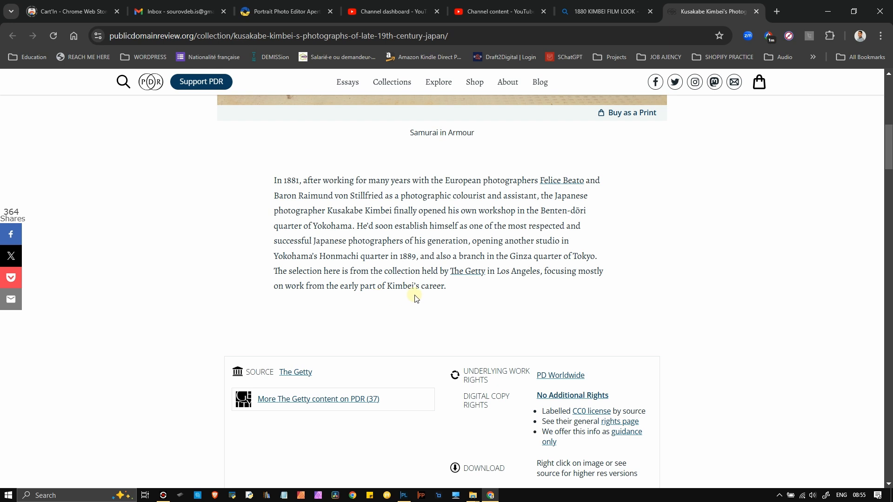
pyautogui.scroll(-15, 414, 295)
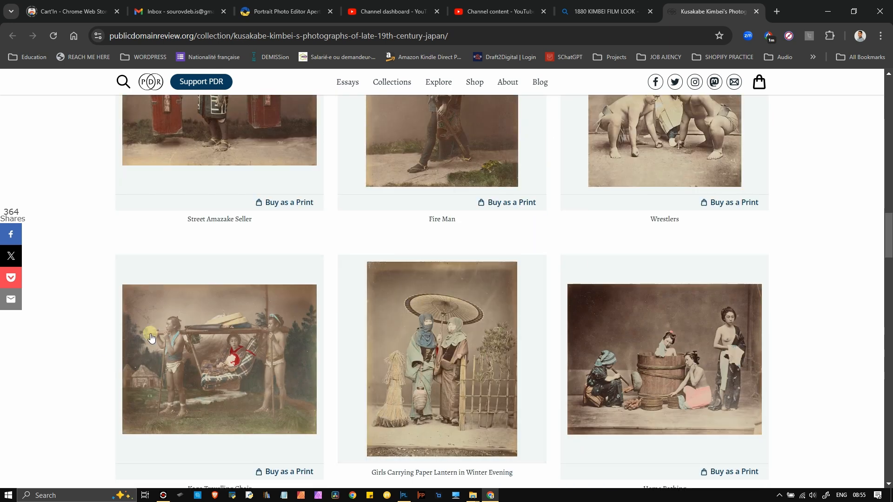
pyautogui.scroll(-15, 205, 200)
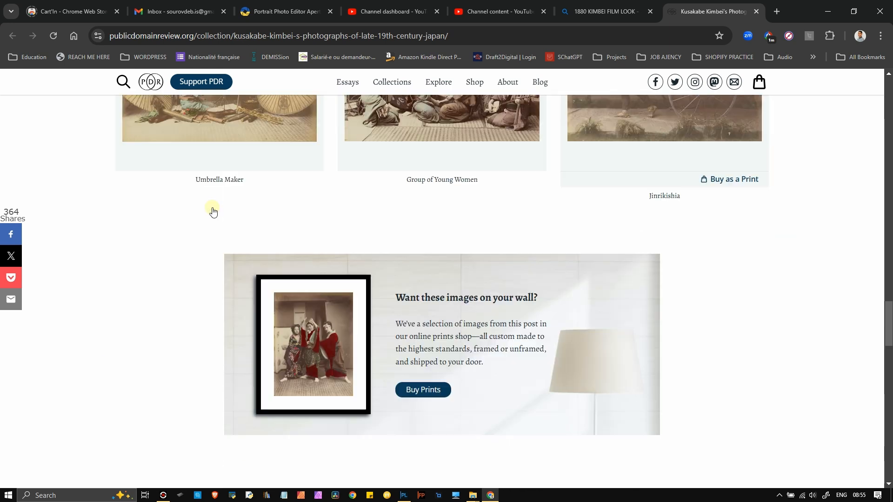
pyautogui.scroll(12, 214, 211)
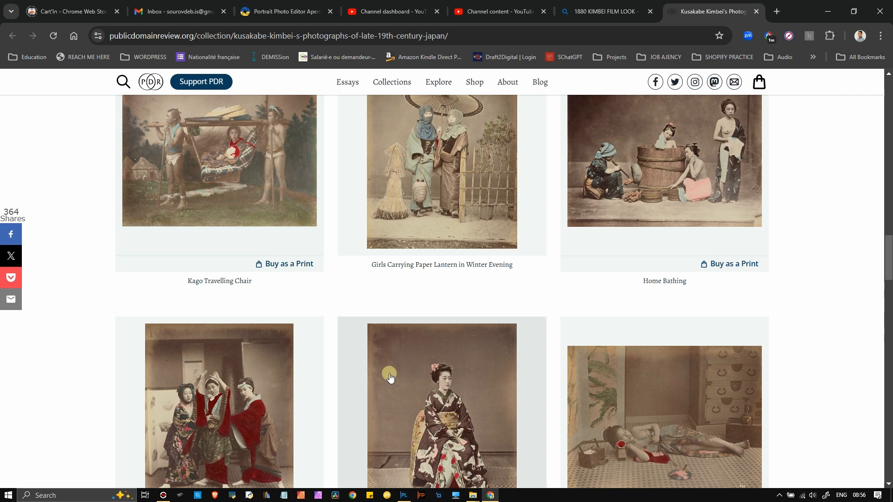
pyautogui.scroll(-9, 365, 388)
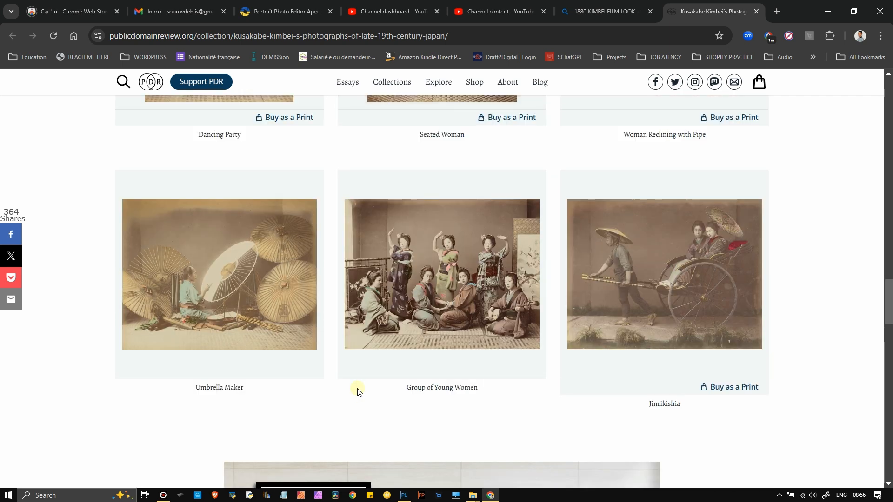
pyautogui.scroll(-15, 357, 392)
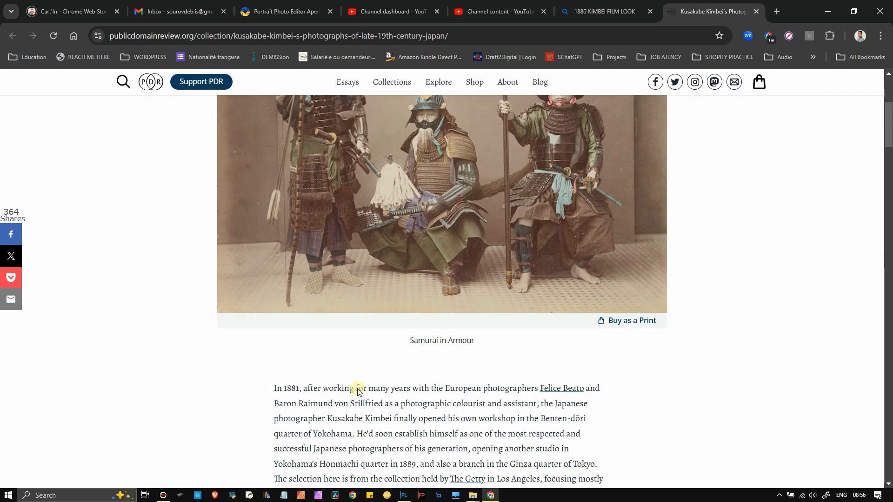
pyautogui.moveTo(888, 143); pyautogui.dragTo(884, 124)
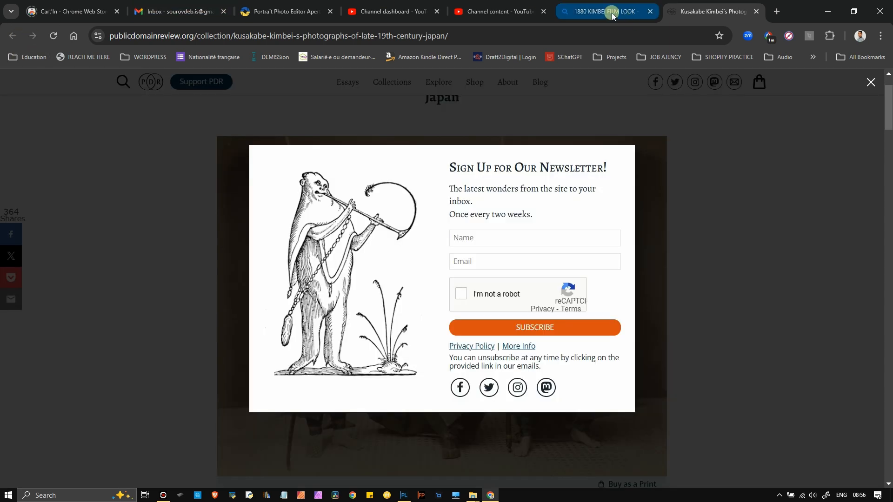
# - Return to the search results, open Harvard Library's "Kusakabe Kimbei (1841-1932)" page and view its biography and boat photo
pyautogui.click(612, 15)
pyautogui.scroll(-4, 54, 350)
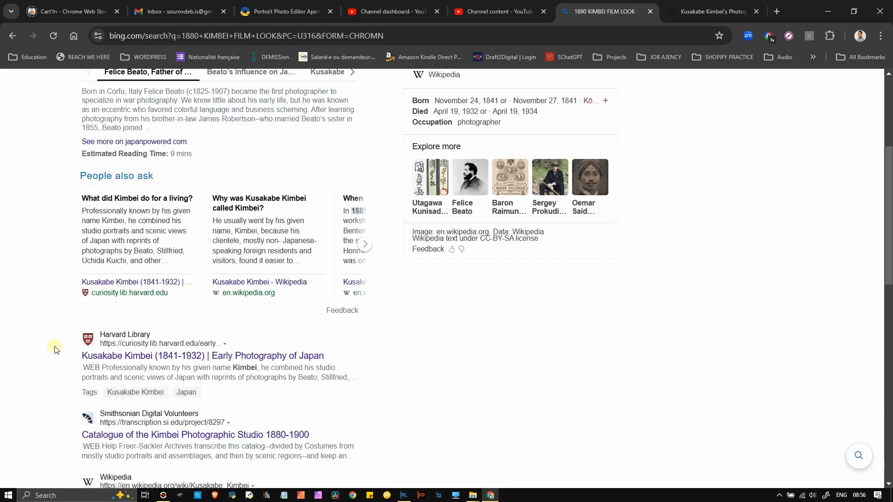
pyautogui.click(143, 358)
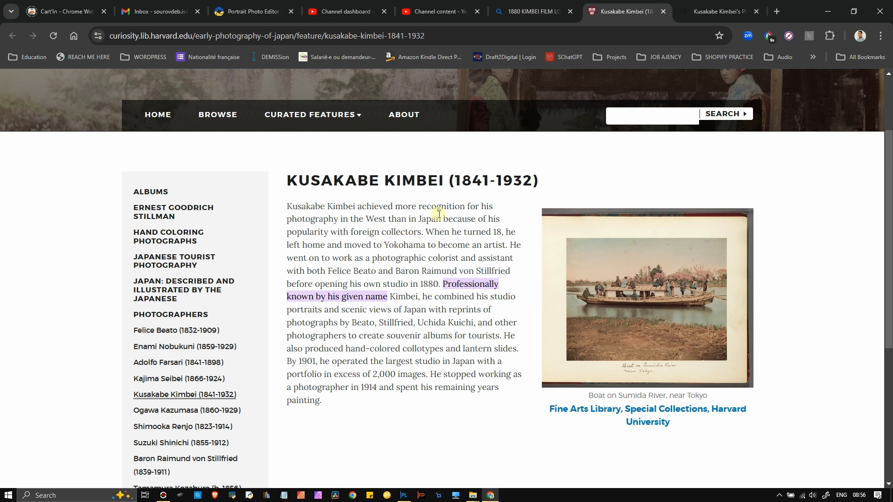
pyautogui.moveTo(888, 159); pyautogui.dragTo(855, 189)
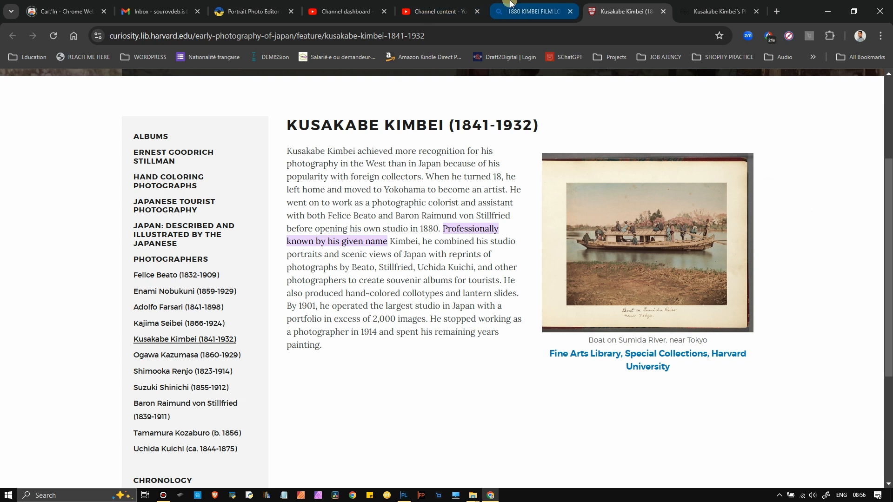
# - Go back to the "1880 KIMBEI FILM LOOK" search results and look through the remaining listings
pyautogui.click(523, 12)
pyautogui.scroll(-9, 329, 275)
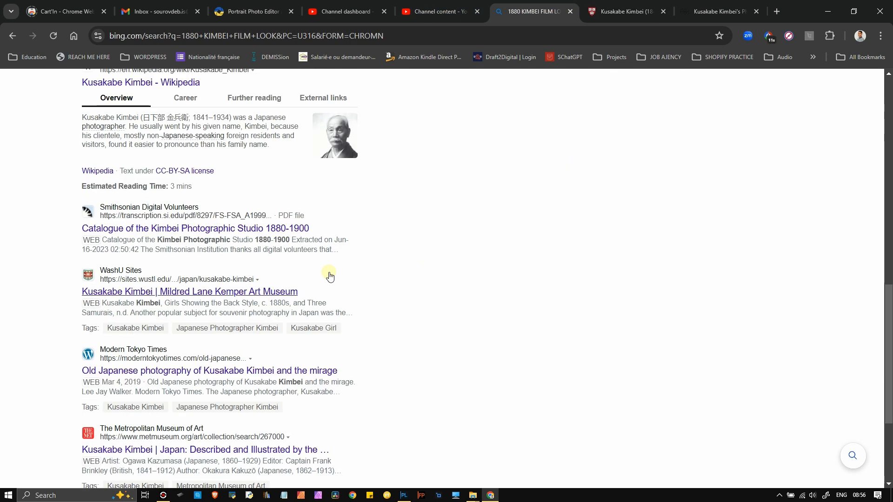
pyautogui.scroll(-4, 226, 254)
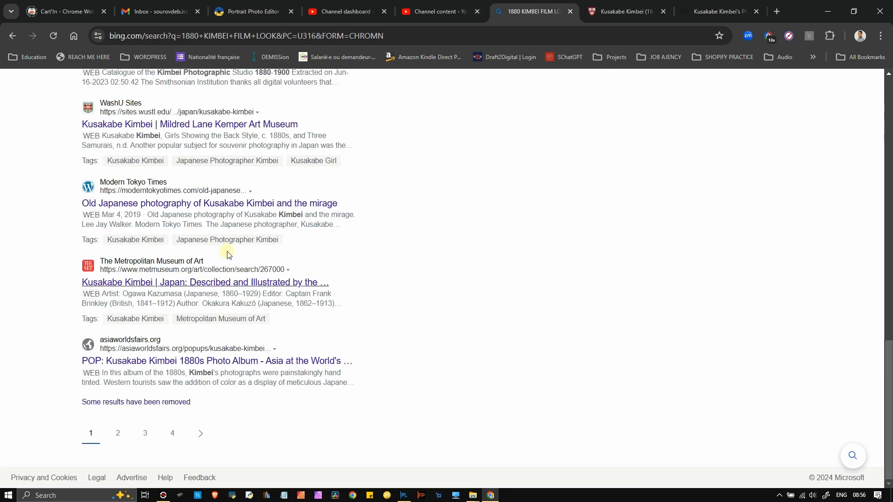
pyautogui.scroll(5, 228, 254)
pyautogui.scroll(10, 204, 163)
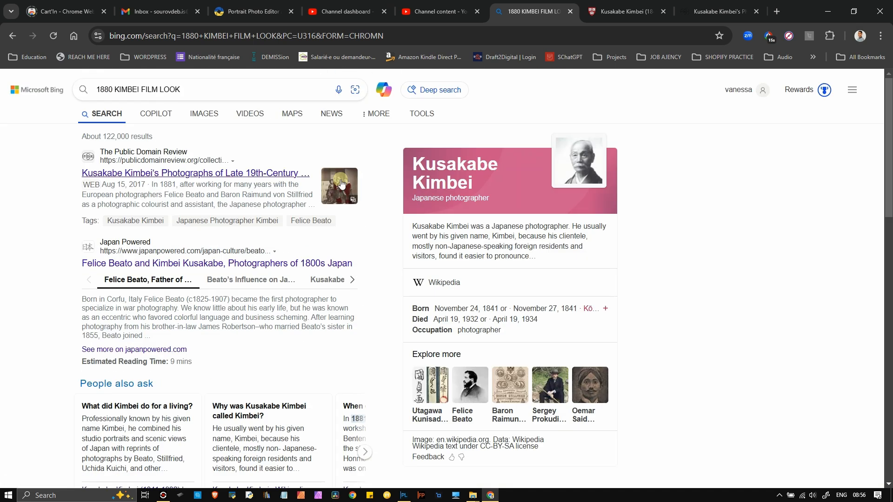
# - Check the image results for the same query, then return to the web results and open Kusakabe Kimbei's portrait
pyautogui.click(192, 114)
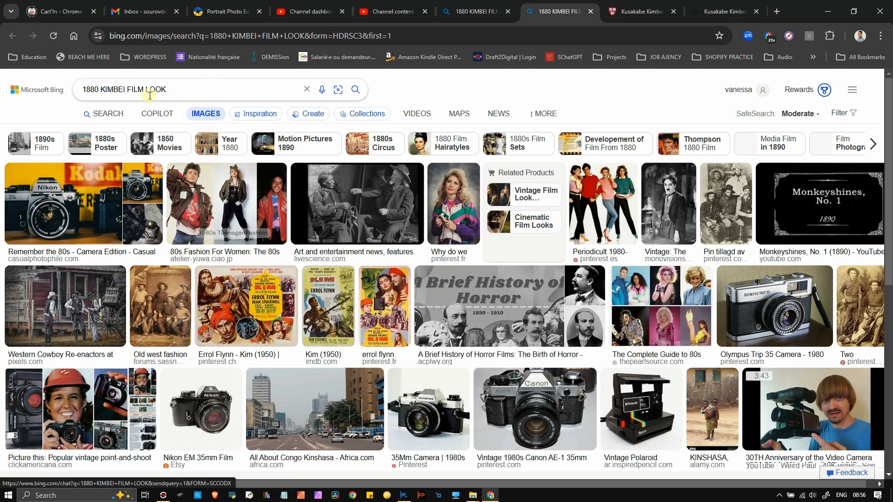
pyautogui.click(135, 113)
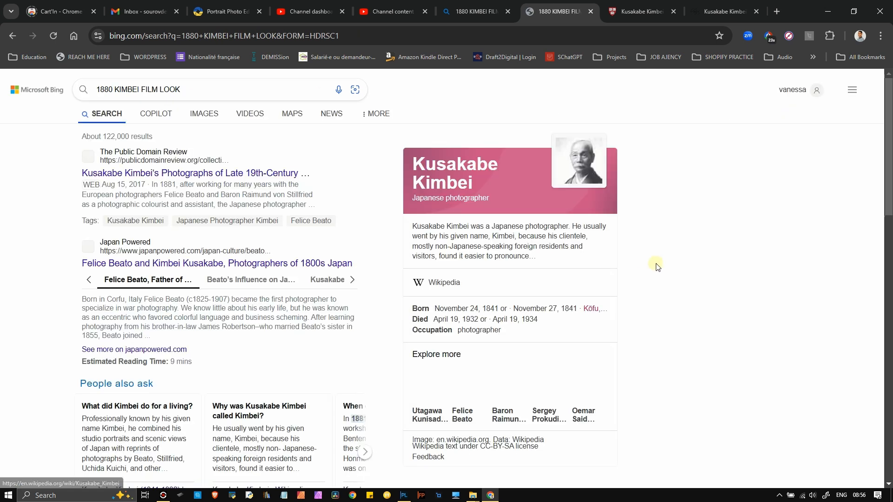
pyautogui.click(577, 161)
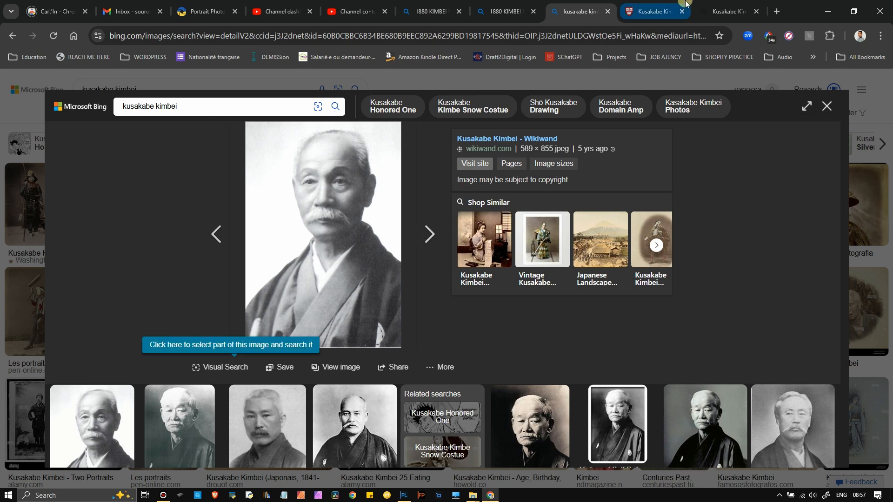
# - Compare the edited bridge photo in DxO PhotoLab with the boat photo on Harvard's Kimbei page in Chrome
pyautogui.click(407, 496)
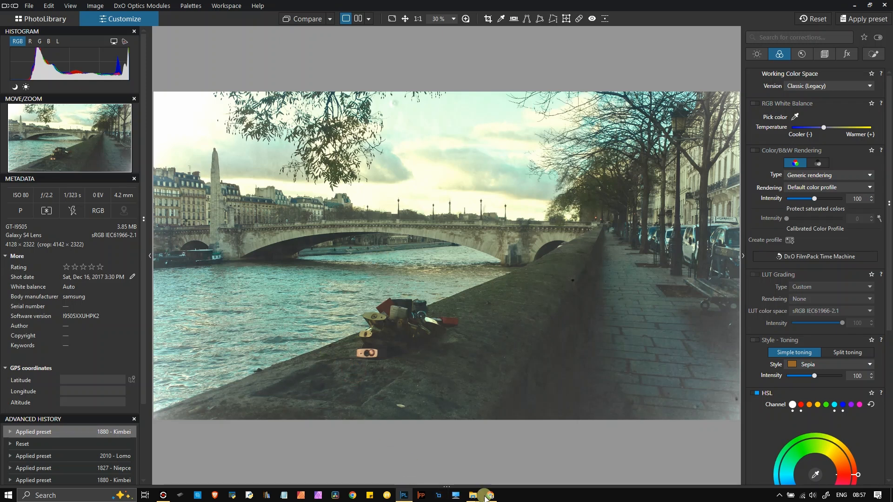
pyautogui.click(490, 497)
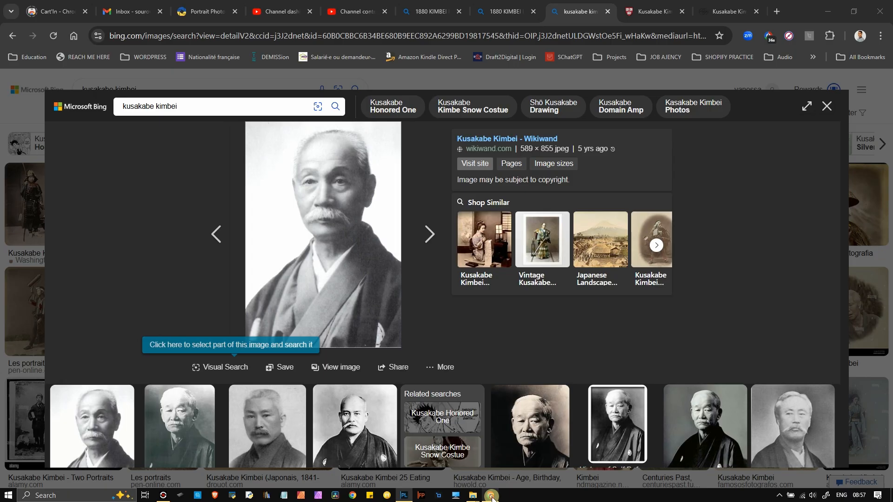
pyautogui.click(642, 6)
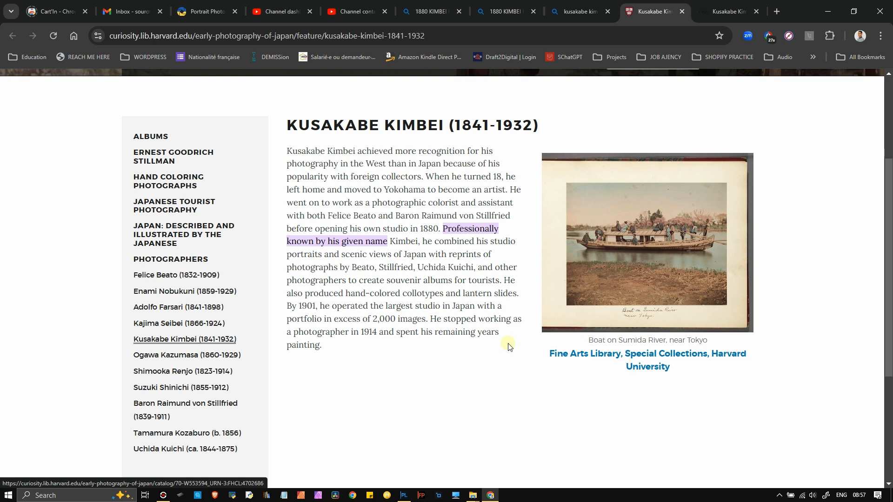
pyautogui.click(406, 496)
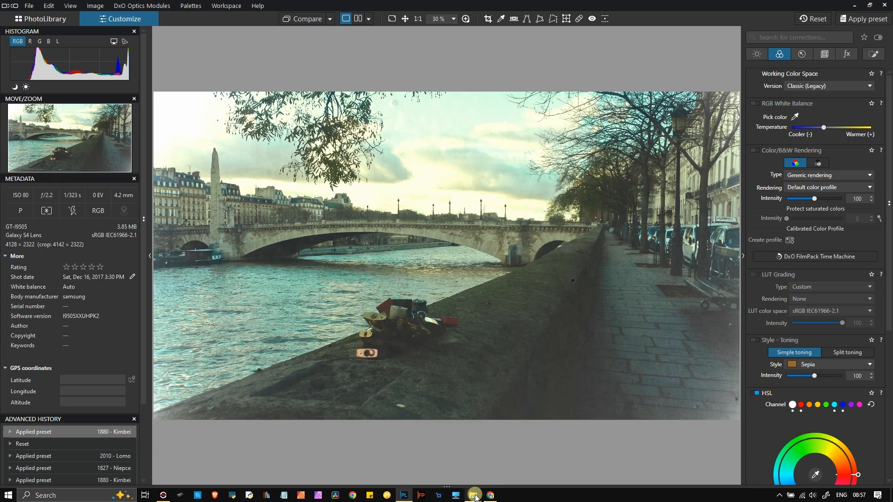
# - Return to Chrome, open the catalog entry for "Boat on Sumida River, near Tokyo" and show it in the full screen viewer
pyautogui.click(490, 496)
pyautogui.click(628, 246)
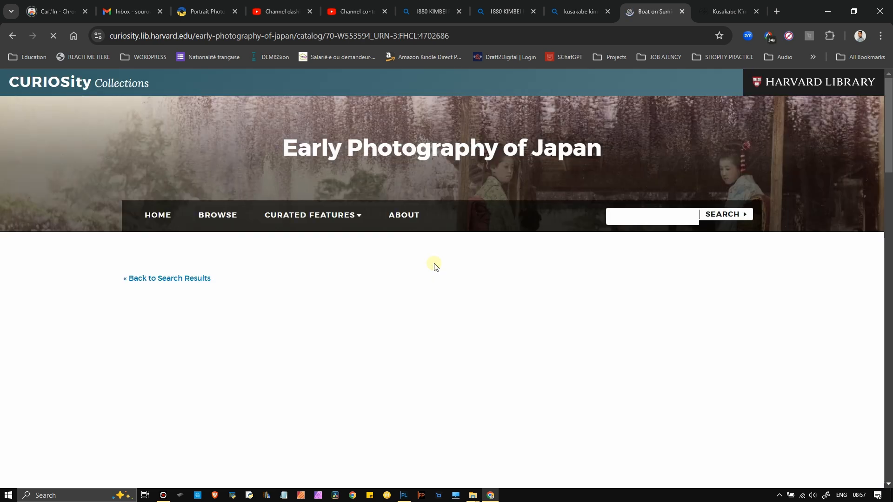
pyautogui.scroll(-5, 370, 287)
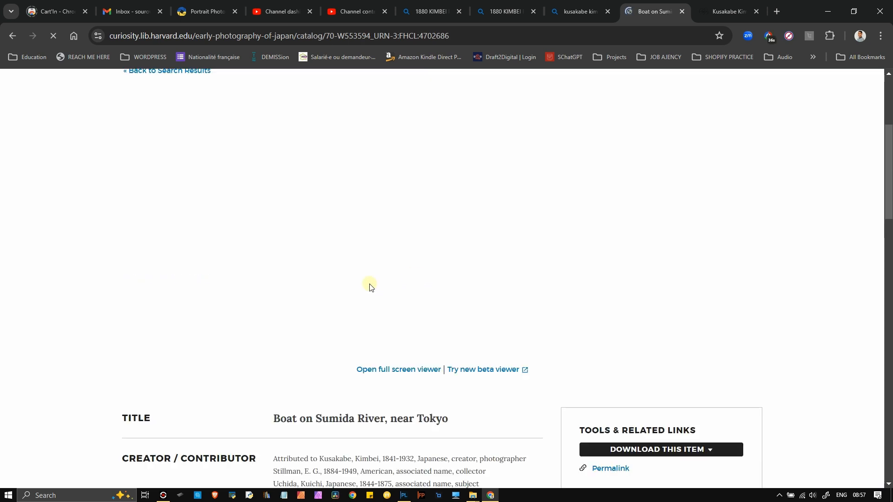
pyautogui.scroll(5, 370, 287)
pyautogui.scroll(-5, 371, 287)
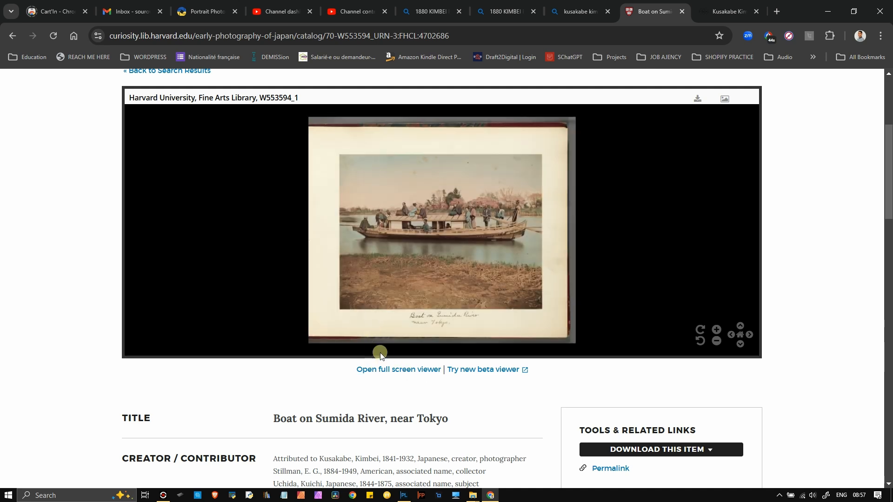
pyautogui.click(395, 375)
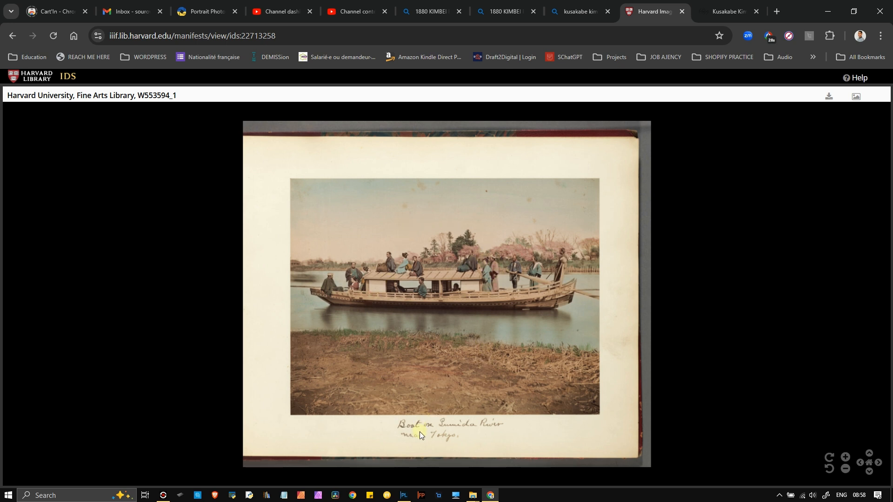
# - Alternate between DxO PhotoLab and Chrome to compare the full-screen Sumida River photo with the edited bridge image, ending in PhotoLab
pyautogui.click(404, 495)
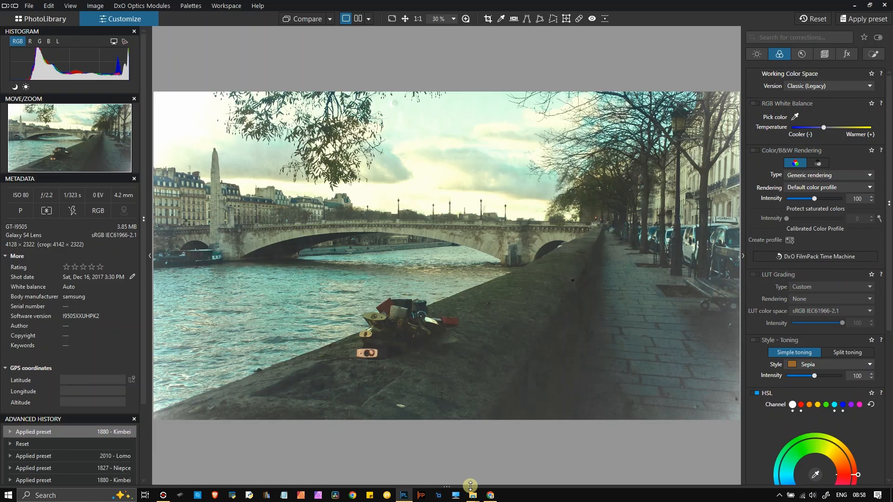
pyautogui.click(490, 495)
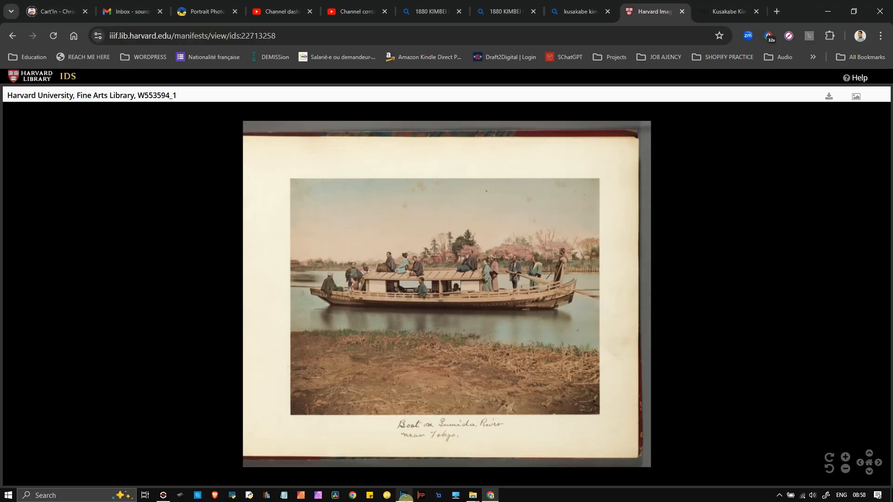
pyautogui.click(404, 496)
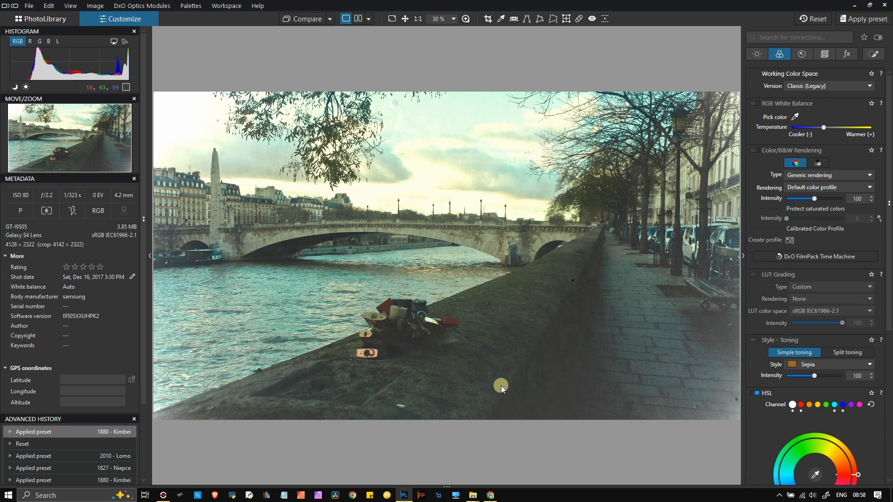
pyautogui.click(489, 496)
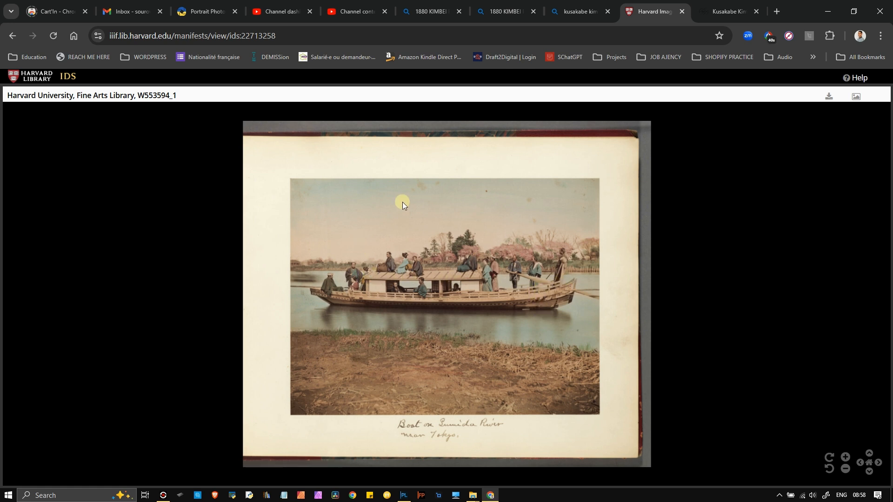
pyautogui.click(404, 495)
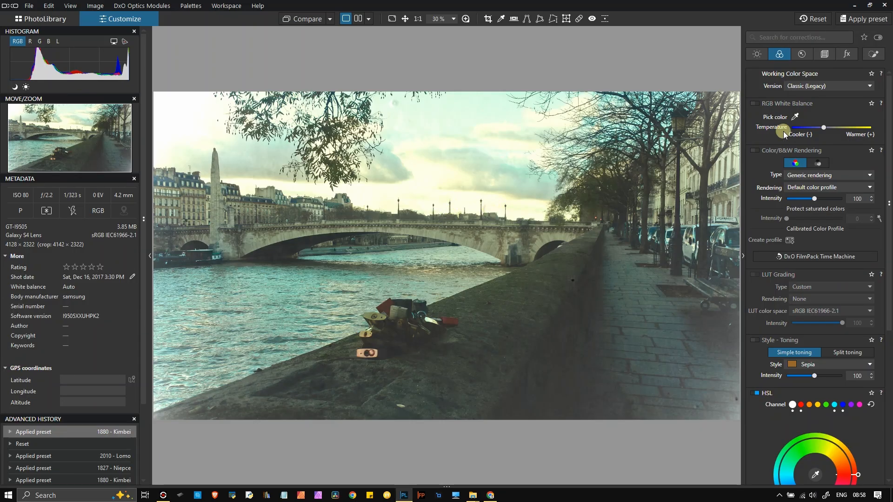
# - Enable DxO Smart Lighting in Slight mode and lower the master tone curve's white output to 240 and its upper point to 197
pyautogui.click(757, 54)
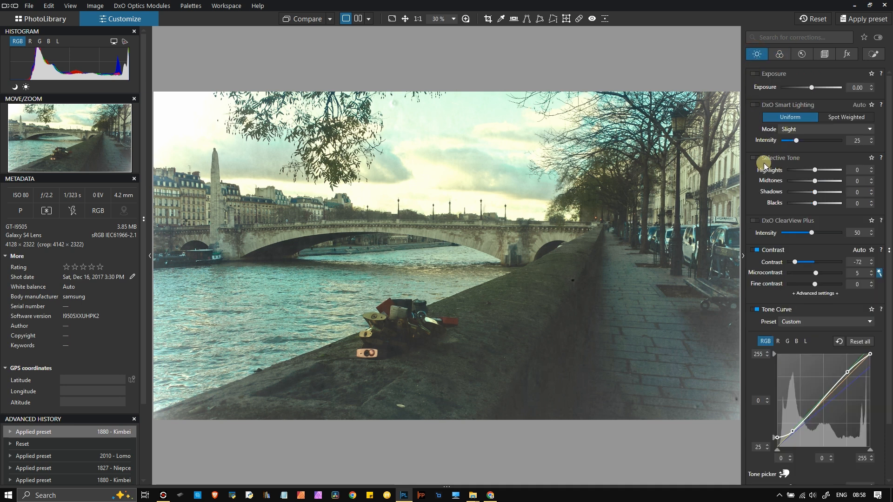
pyautogui.click(756, 105)
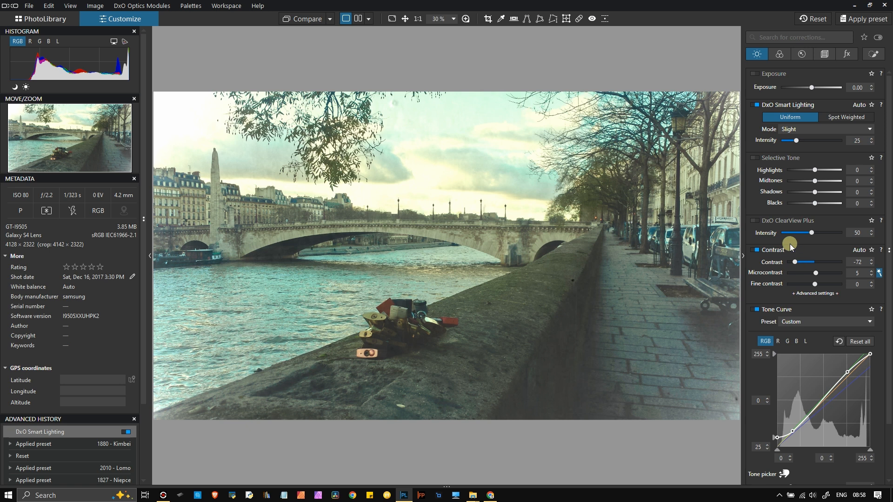
pyautogui.moveTo(871, 355); pyautogui.dragTo(872, 363)
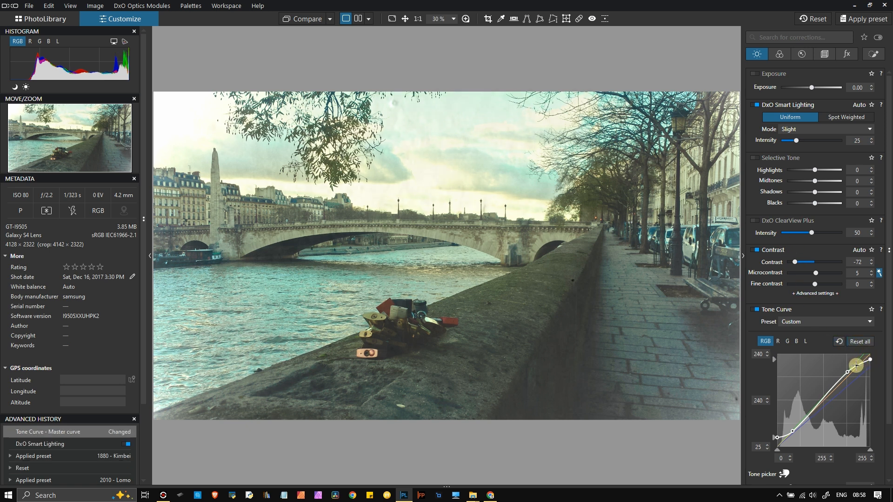
pyautogui.moveTo(847, 372); pyautogui.dragTo(846, 375)
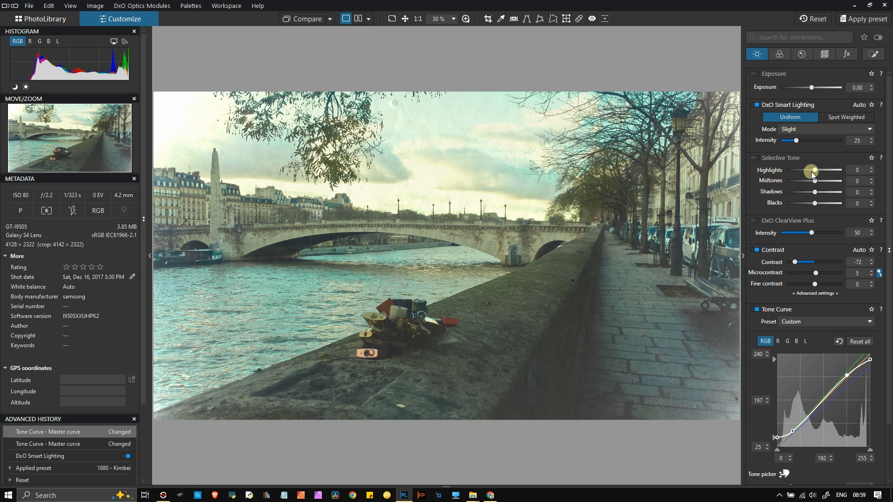
# - Set the Selective Tone highlights to -58
pyautogui.moveTo(813, 174); pyautogui.dragTo(799, 172)
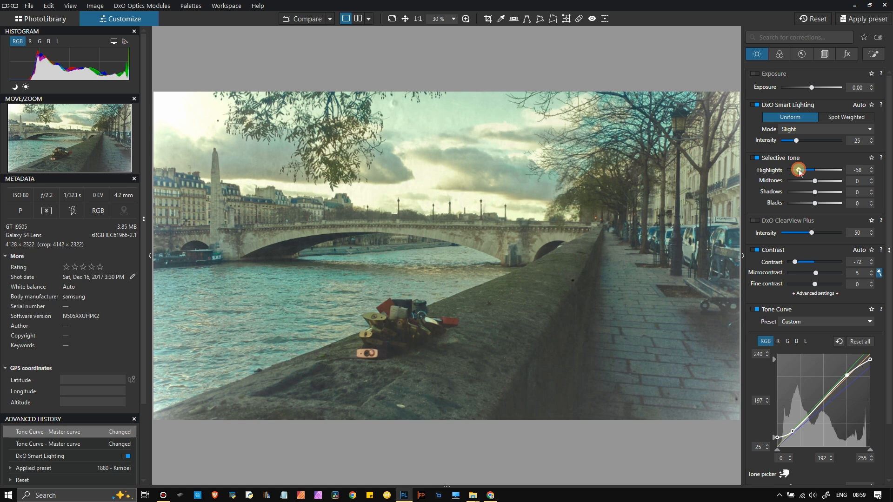
pyautogui.click(799, 171)
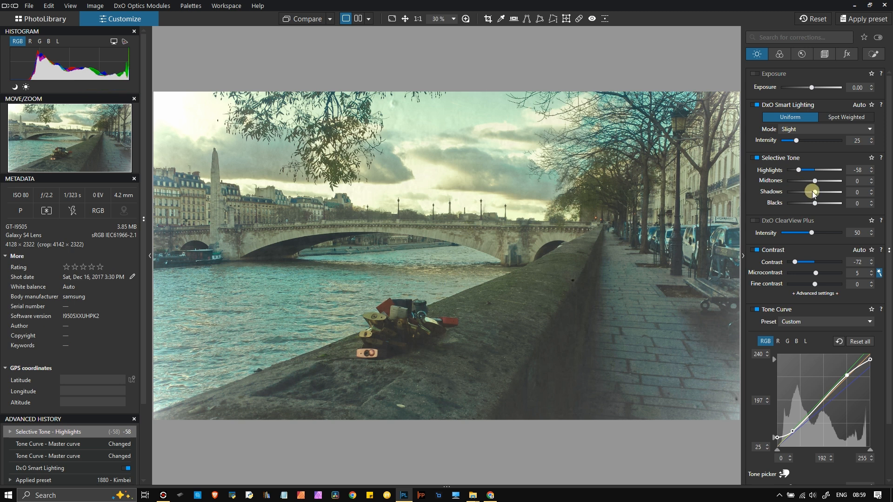
# - Set the Selective Tone shadows to 33 and, after checking the Sumida River photo in Chrome, raise the exposure to 0.10
pyautogui.moveTo(814, 192); pyautogui.dragTo(825, 198)
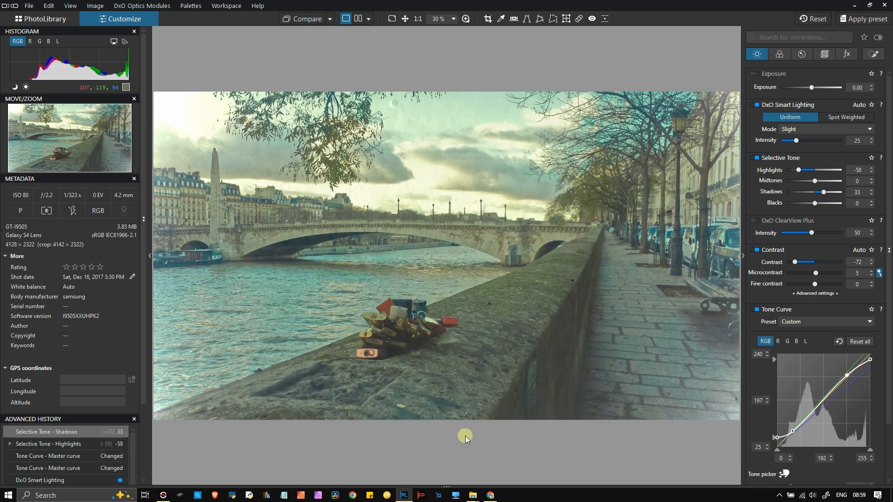
pyautogui.click(492, 495)
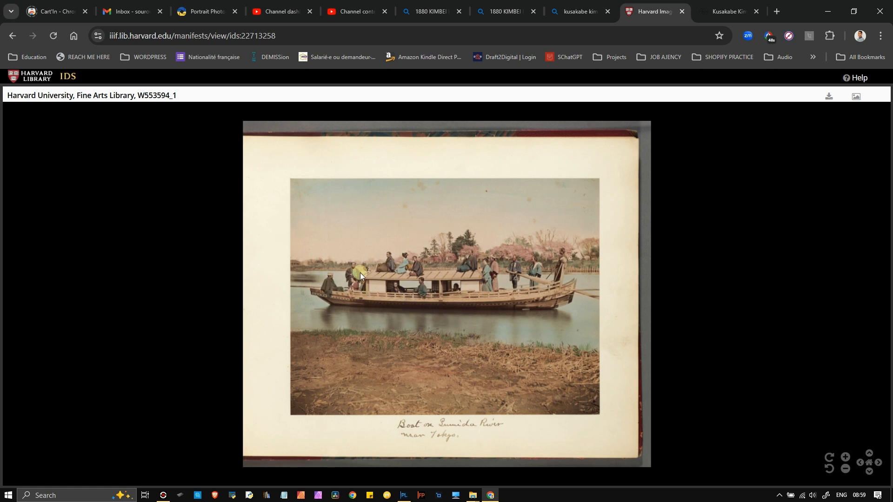
pyautogui.click(406, 496)
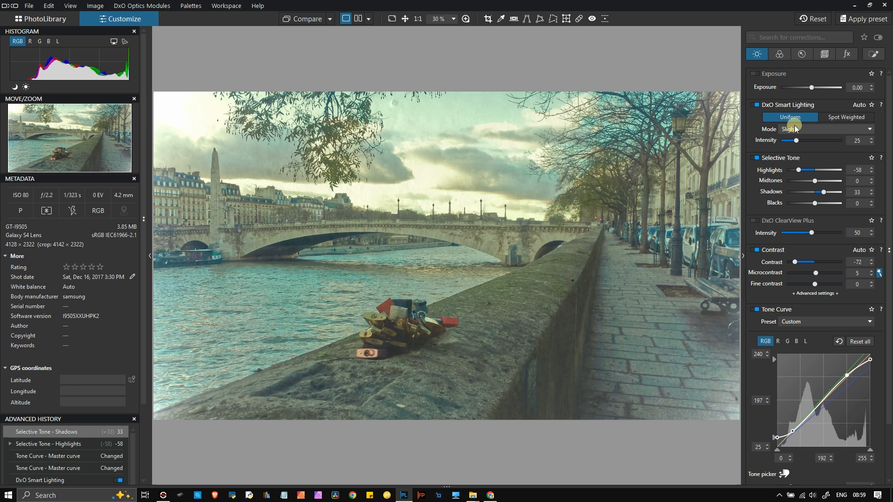
pyautogui.click(871, 86)
pyautogui.click(871, 86)
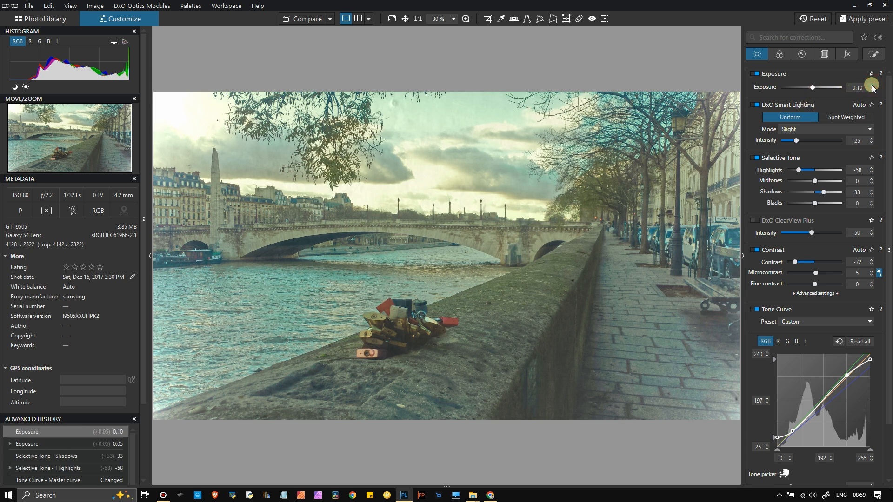
# - Warm the RGB White Balance temperature to 5907 and compare the image with the Sumida River photo in Chrome
pyautogui.click(780, 55)
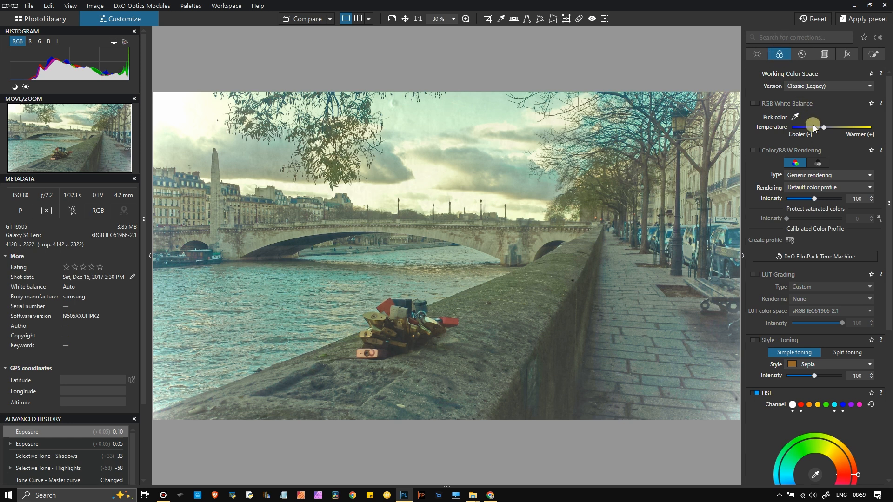
pyautogui.click(799, 103)
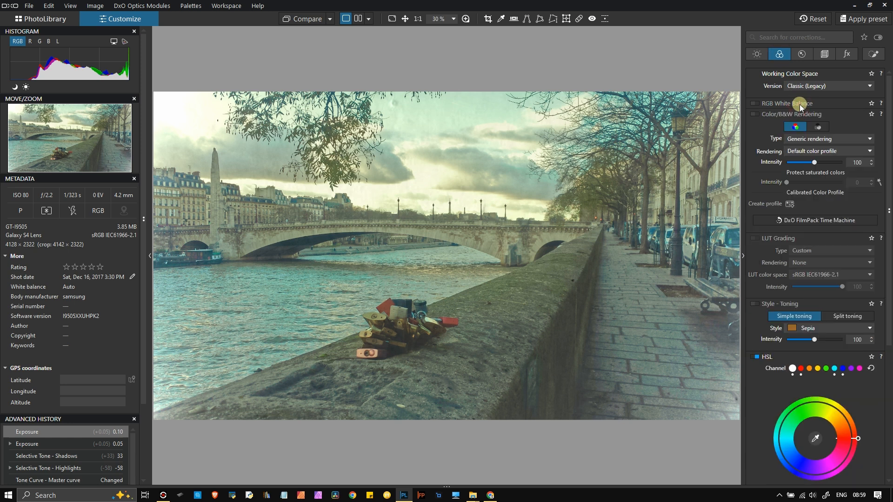
pyautogui.click(800, 104)
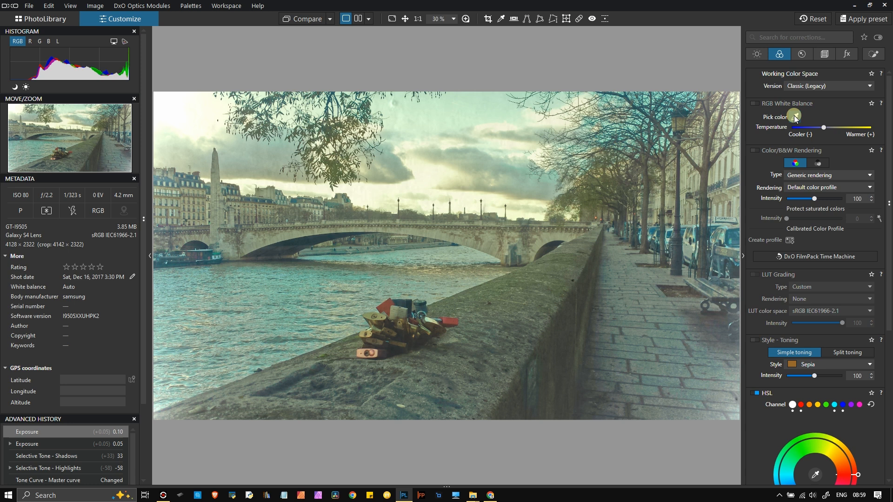
pyautogui.moveTo(824, 129); pyautogui.dragTo(831, 130)
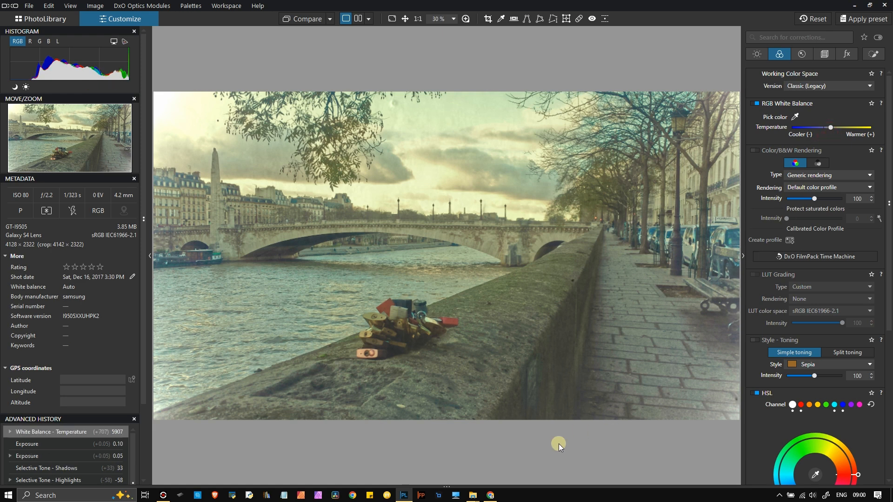
pyautogui.click(406, 496)
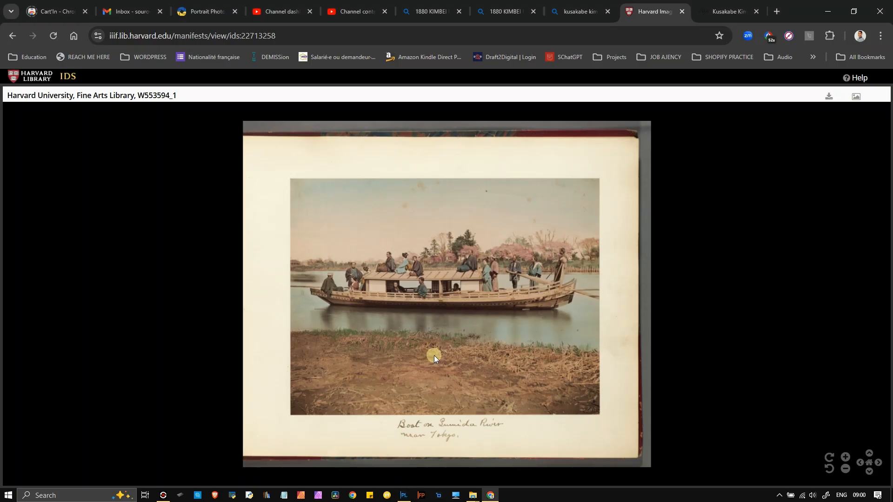
pyautogui.click(409, 496)
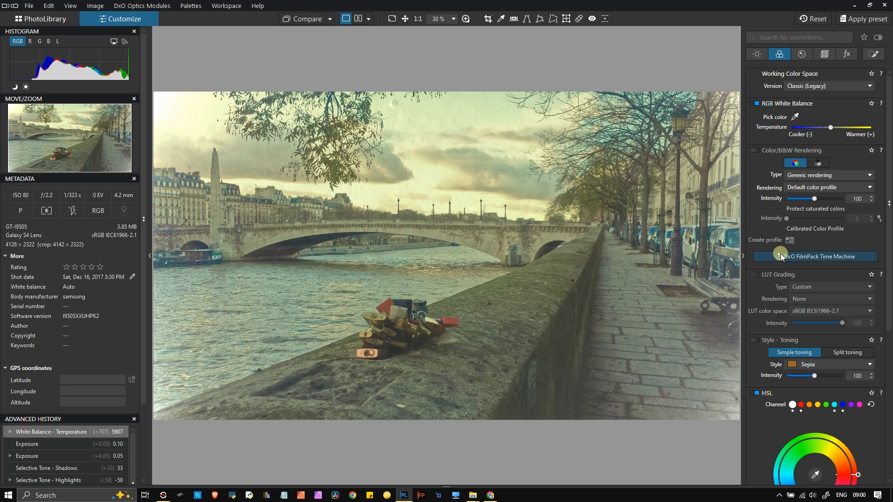
# - Try the Channel Mixer with green at 3 and switch the correction off again
pyautogui.scroll(-3, 780, 254)
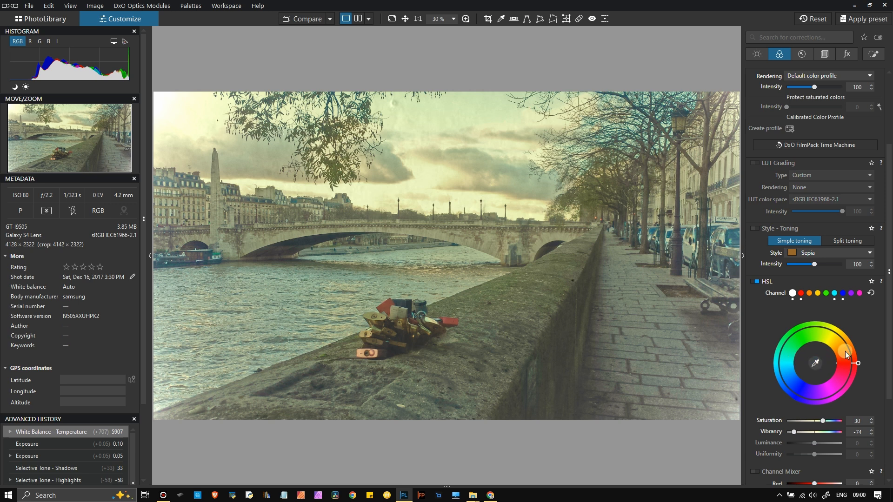
pyautogui.scroll(-2, 858, 320)
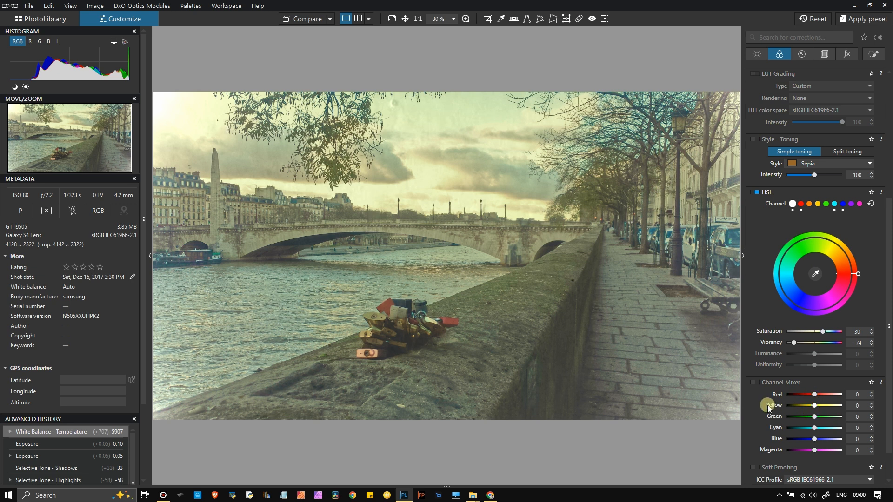
pyautogui.click(768, 384)
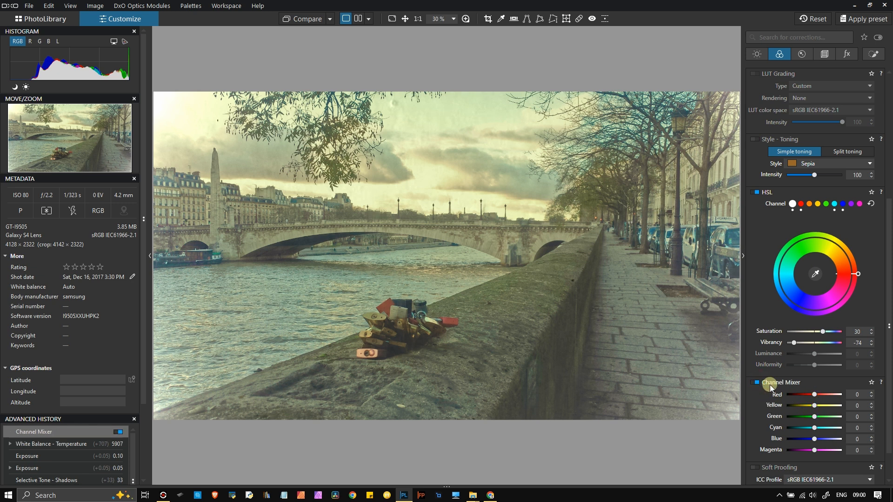
pyautogui.click(814, 417)
pyautogui.moveTo(815, 419)
pyautogui.mouseDown()
pyautogui.moveTo(796, 419)
pyautogui.moveTo(821, 419)
pyautogui.moveTo(799, 397)
pyautogui.moveTo(815, 403)
pyautogui.mouseUp()
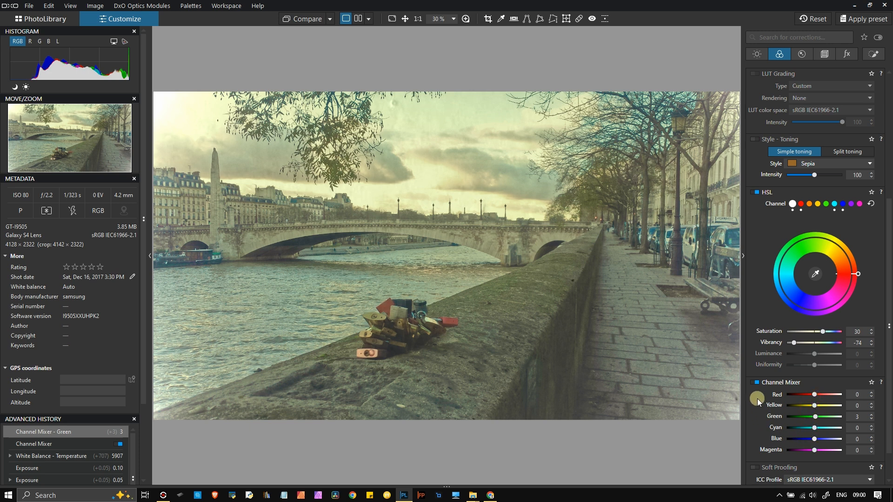
pyautogui.click(756, 383)
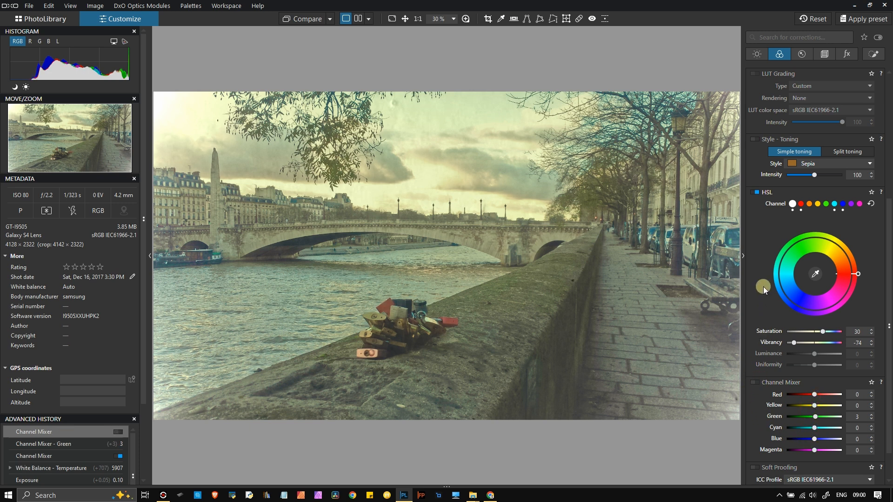
# - Try DxO Wide Gamut as the working color space and restore Classic (Legacy)
pyautogui.scroll(5, 766, 270)
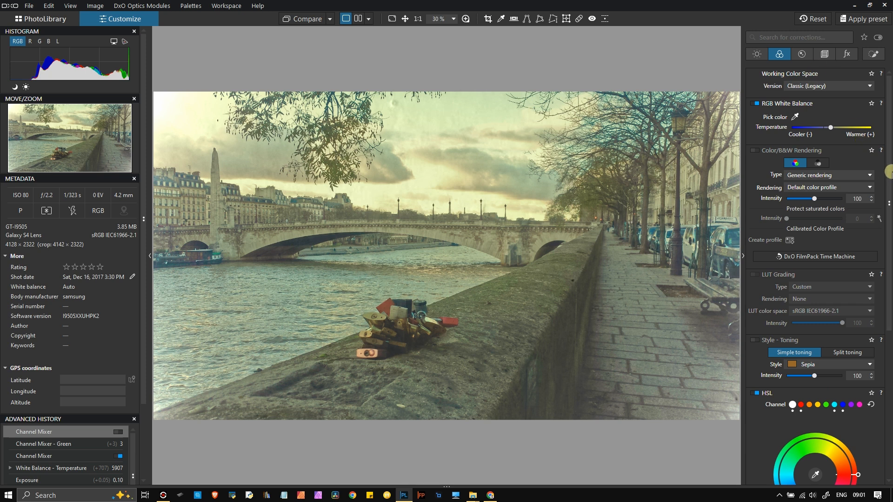
pyautogui.scroll(-3, 861, 191)
pyautogui.scroll(-2, 861, 191)
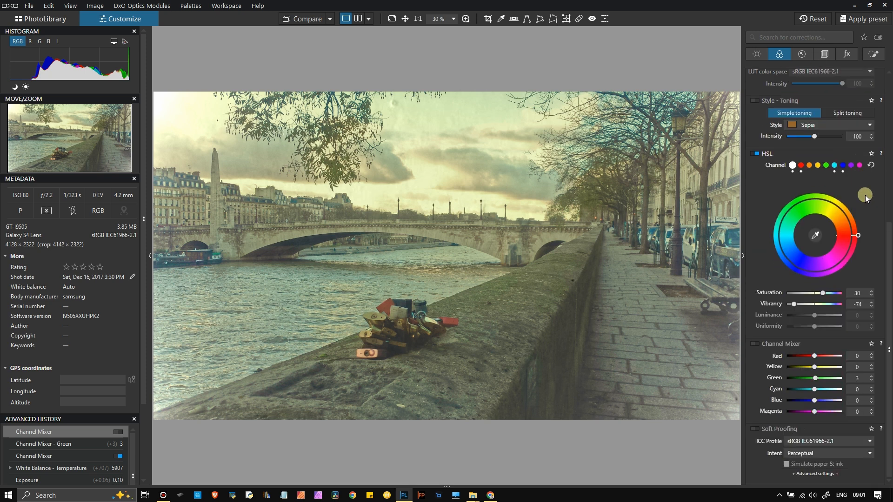
pyautogui.scroll(5, 865, 194)
pyautogui.click(810, 86)
pyautogui.click(811, 93)
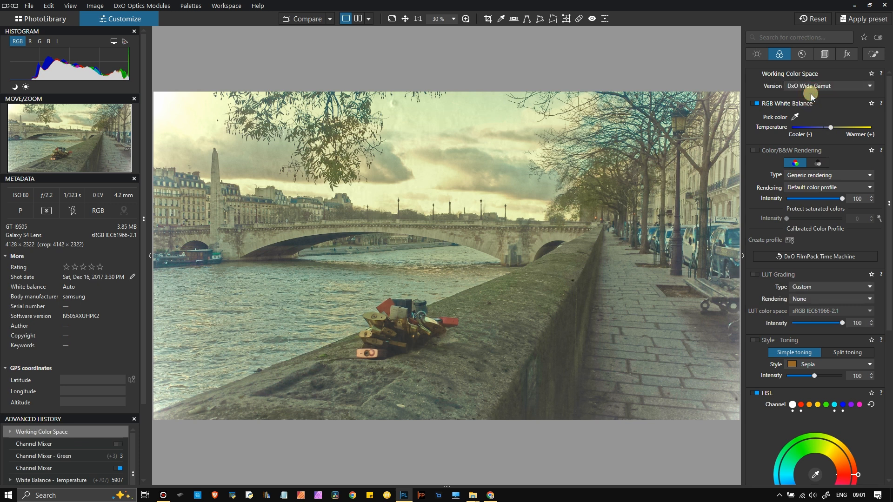
pyautogui.click(810, 90)
pyautogui.click(812, 97)
# - Set the RGB White Balance temperature to 6837 and compare the image with the Sumida River photo in Chrome
pyautogui.scroll(-3, 857, 358)
pyautogui.moveTo(857, 359); pyautogui.dragTo(859, 363)
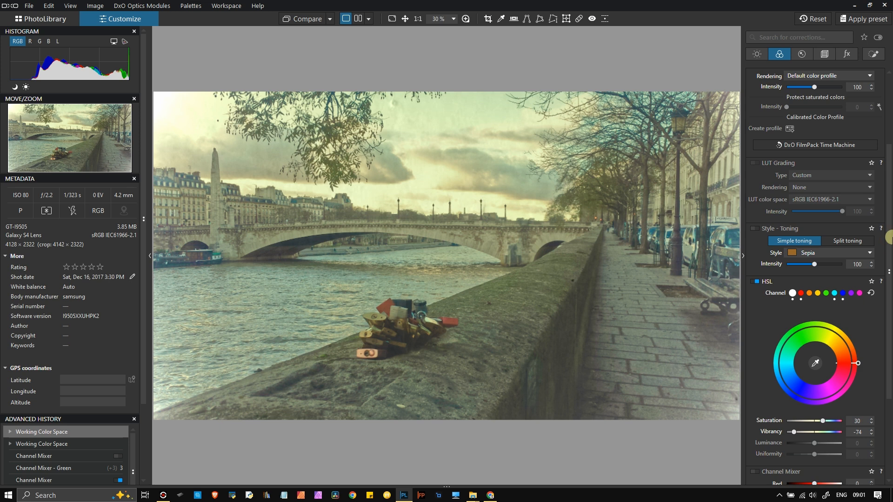
pyautogui.scroll(3, 889, 236)
pyautogui.moveTo(832, 126); pyautogui.dragTo(841, 134)
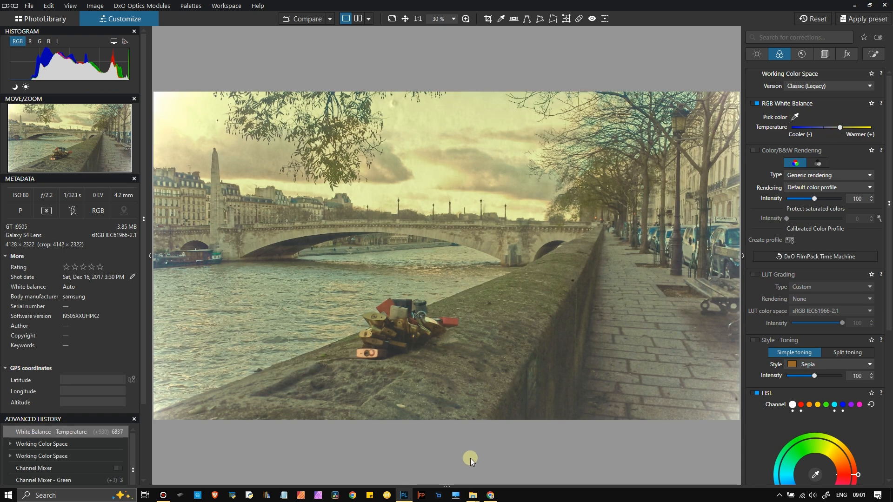
pyautogui.click(489, 497)
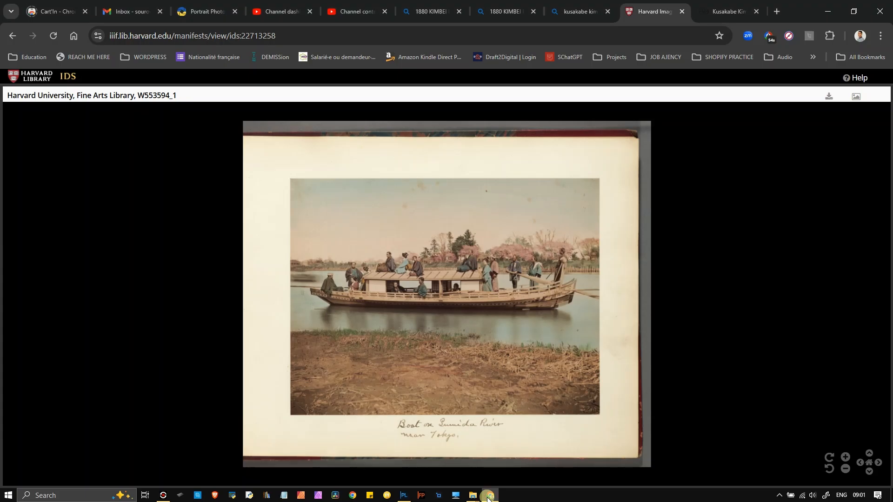
pyautogui.click(488, 496)
pyautogui.click(806, 55)
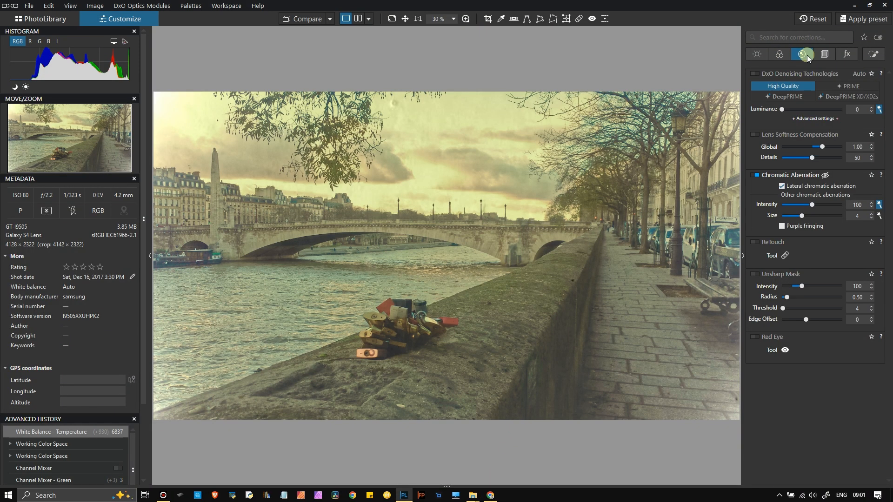
pyautogui.click(824, 54)
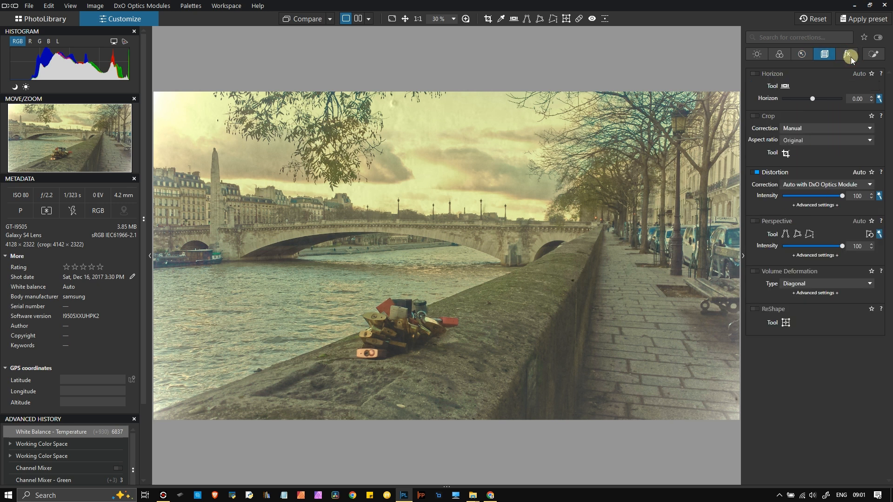
pyautogui.click(873, 54)
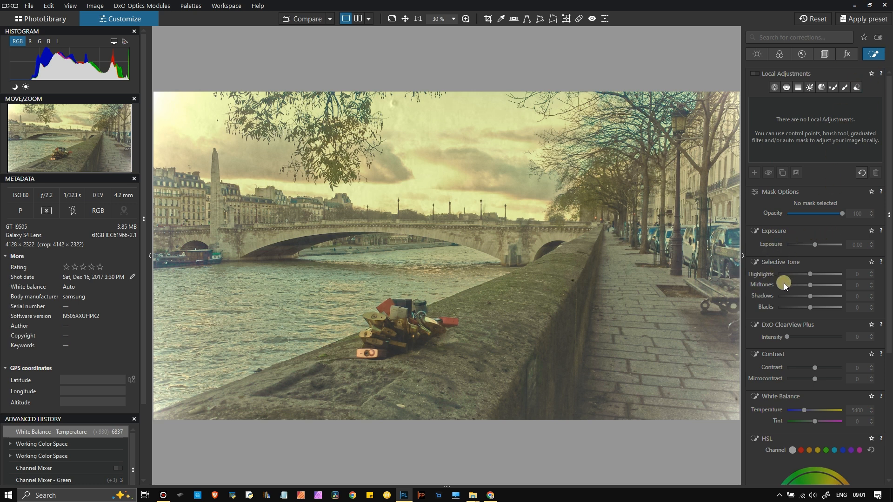
pyautogui.scroll(-2, 816, 296)
pyautogui.scroll(2, 817, 296)
# - Enable the Filter effect correction and try the Mauve - DxO FilmPack filter on the bridge image
pyautogui.click(844, 56)
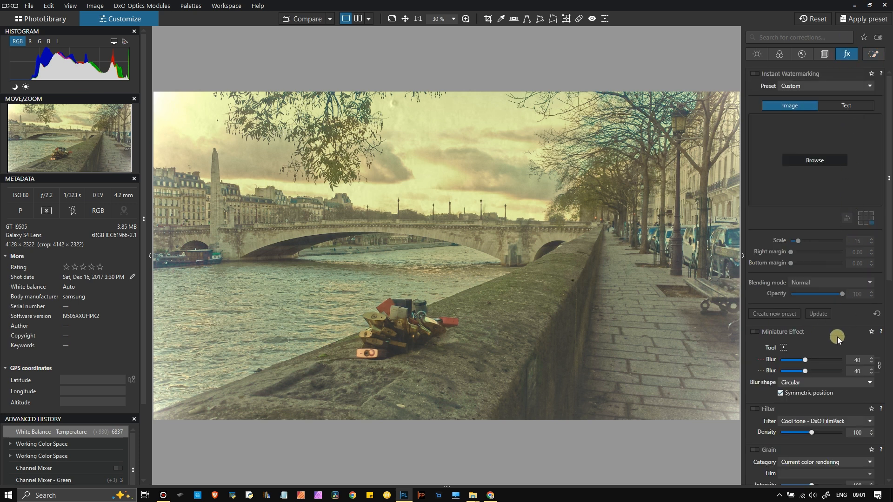
pyautogui.scroll(-3, 838, 338)
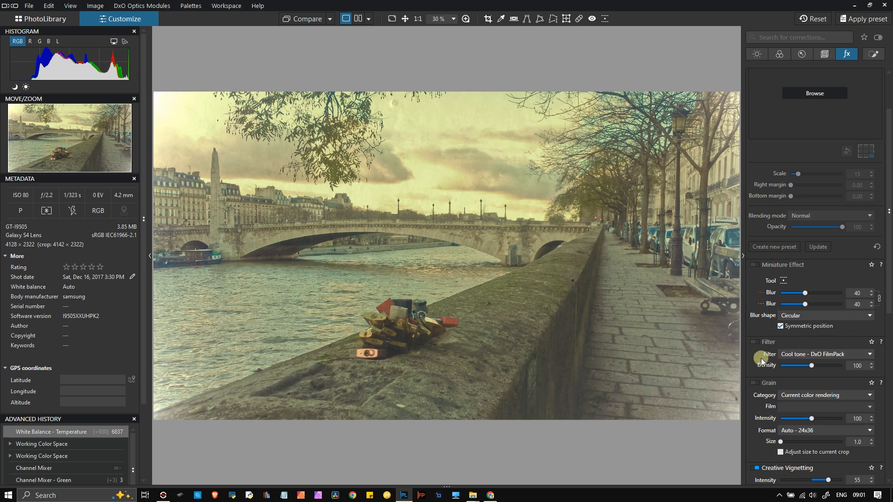
pyautogui.click(761, 340)
pyautogui.click(811, 356)
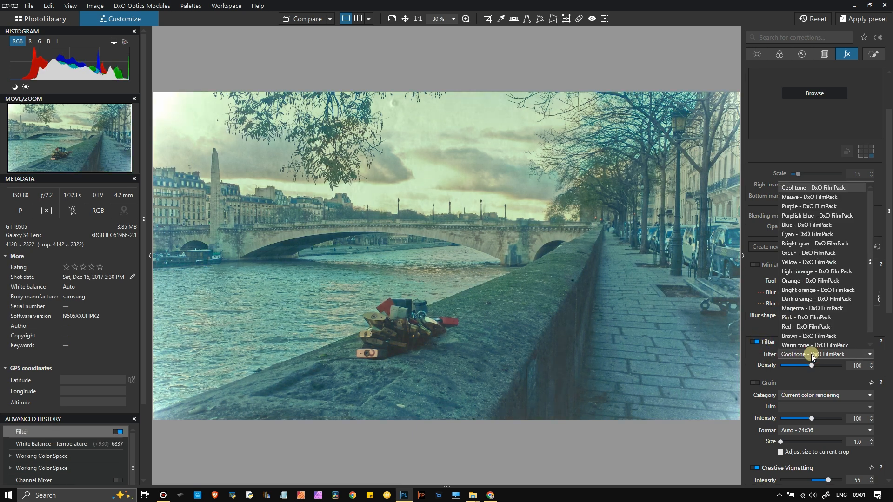
pyautogui.click(810, 197)
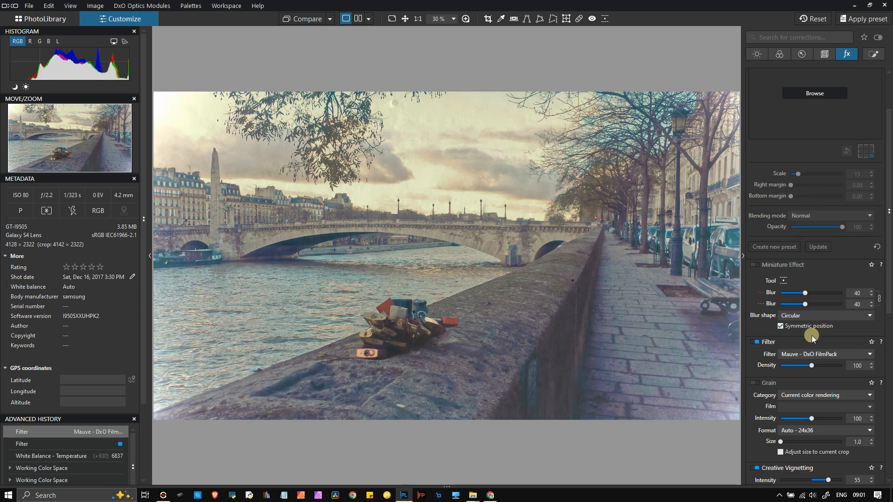
# - Change the filter to Pink - DxO FilmPack and set its density to 23
pyautogui.click(812, 355)
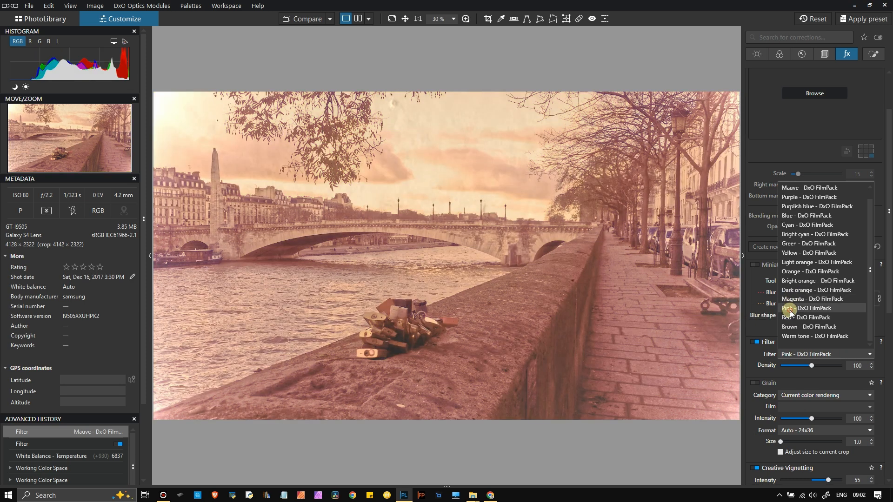
pyautogui.click(789, 309)
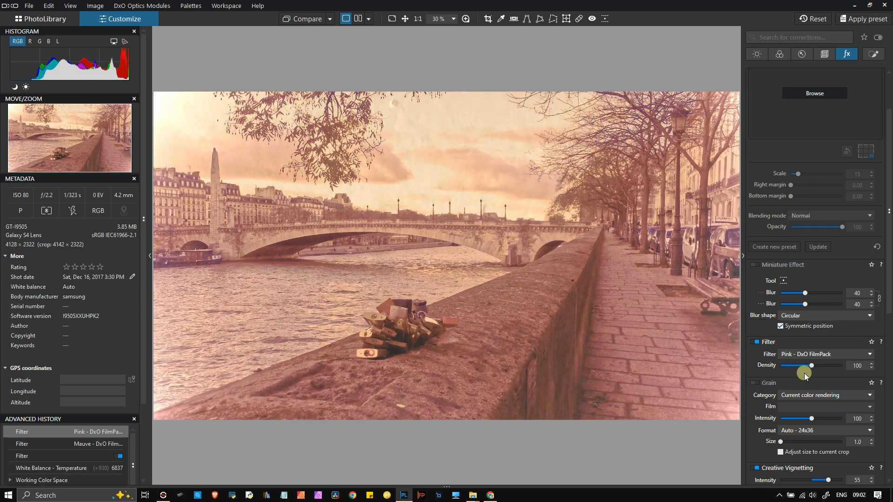
pyautogui.moveTo(810, 367); pyautogui.dragTo(788, 371)
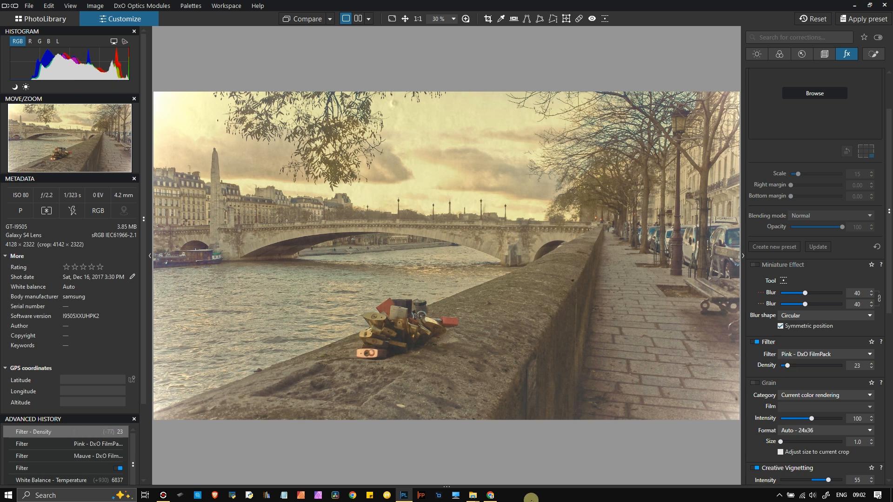
# - Switch to Chrome, examine the Sumida River boat photo's colors in close-up, and return to DxO PhotoLab
pyautogui.click(496, 497)
pyautogui.click(496, 497)
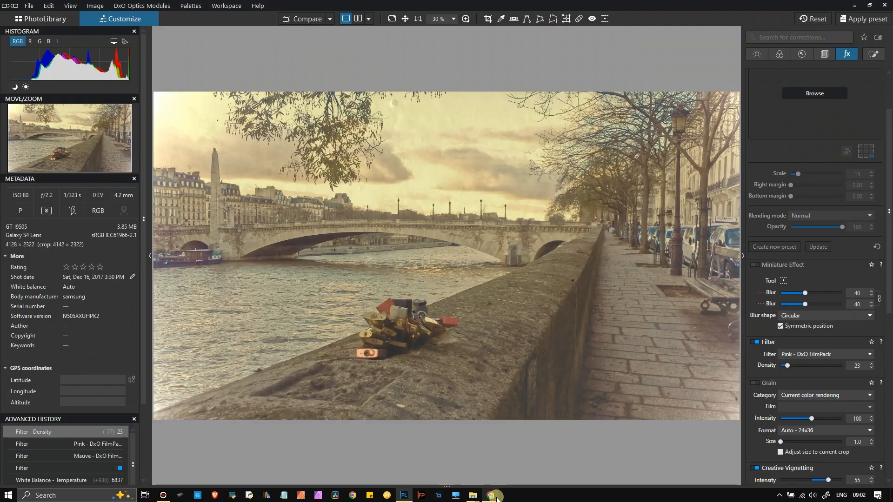
pyautogui.click(496, 496)
pyautogui.scroll(4, 545, 302)
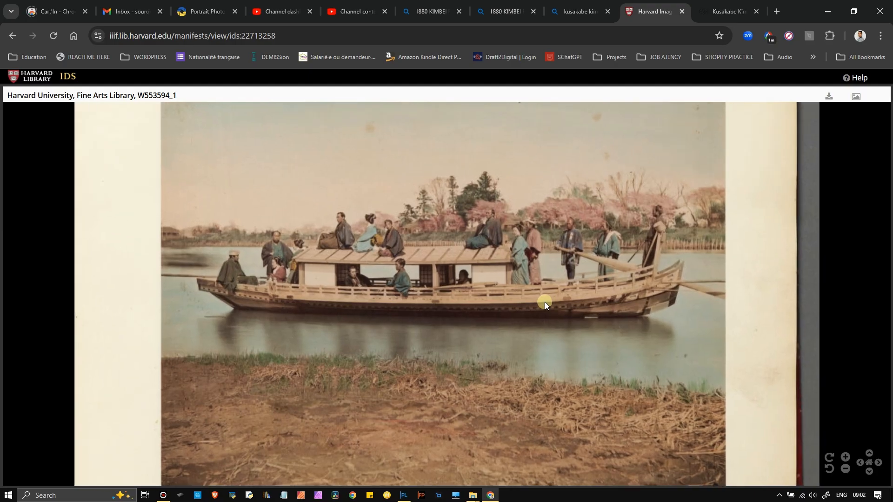
pyautogui.scroll(-3, 545, 302)
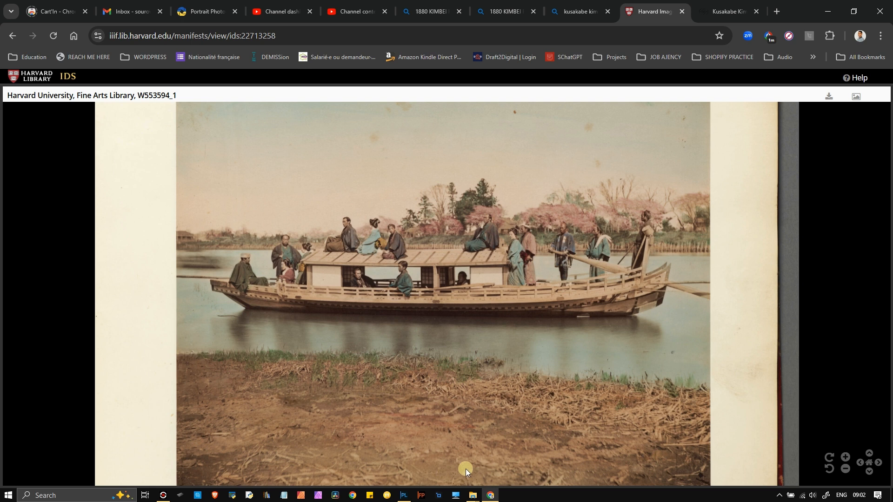
pyautogui.click(488, 497)
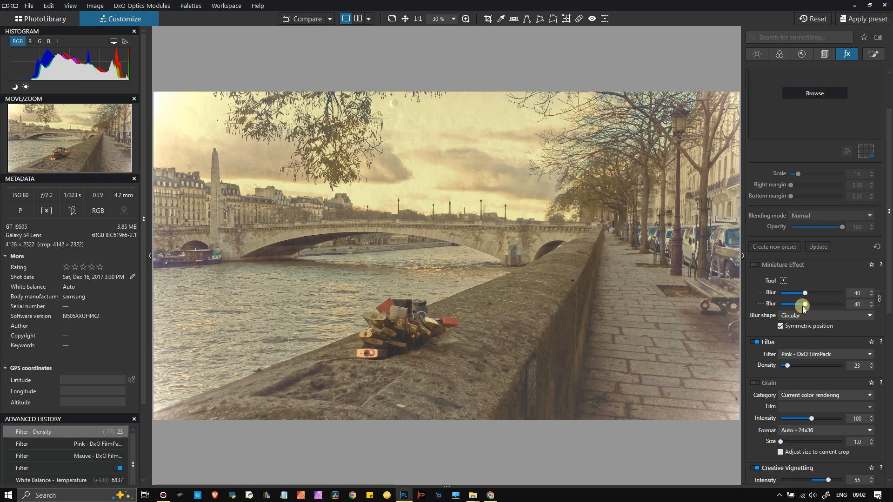
# - Enable the Blur correction in Soft Focus mode and set its intensity to 8
pyautogui.scroll(-2, 827, 347)
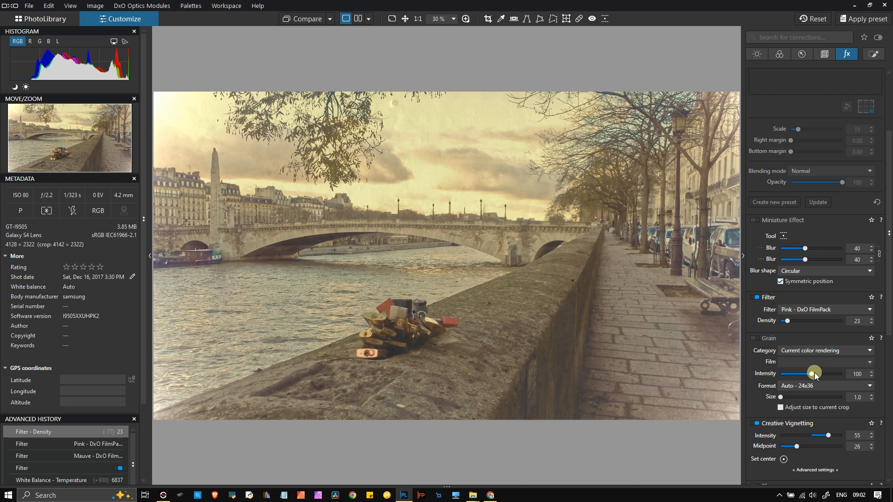
pyautogui.scroll(-1, 832, 412)
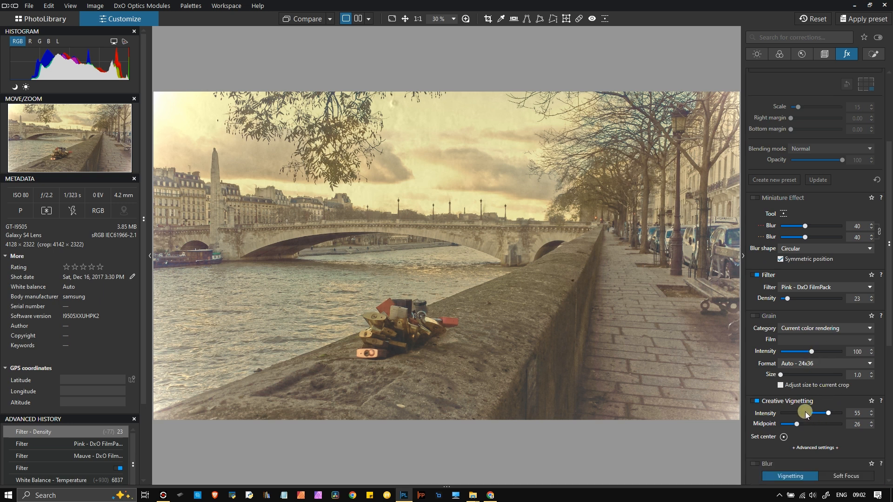
pyautogui.scroll(-2, 805, 411)
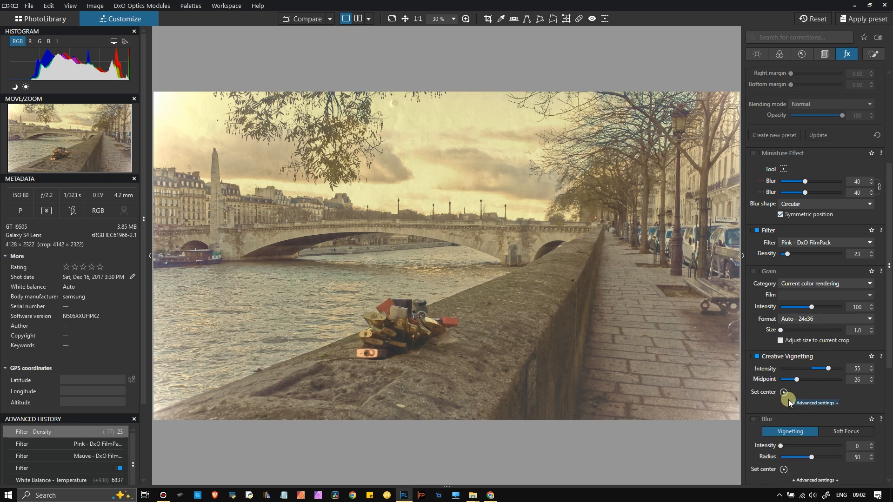
pyautogui.scroll(-2, 805, 412)
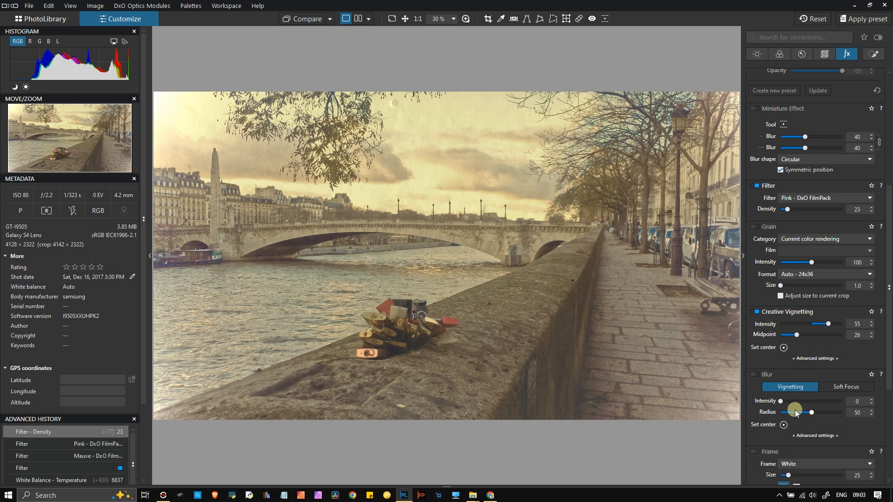
pyautogui.click(833, 389)
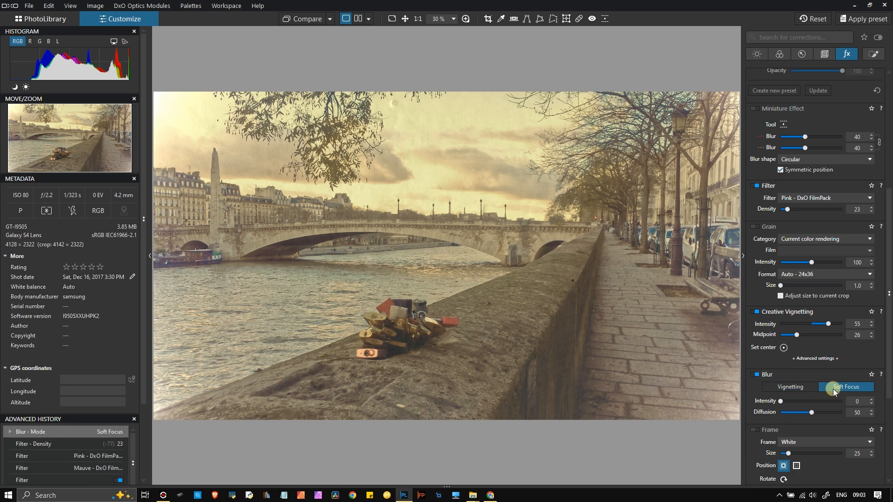
pyautogui.moveTo(778, 404); pyautogui.dragTo(786, 405)
# - Check the boat photo in Chrome, return to DxO PhotoLab and set the Soft Focus intensity to 7
pyautogui.click(490, 495)
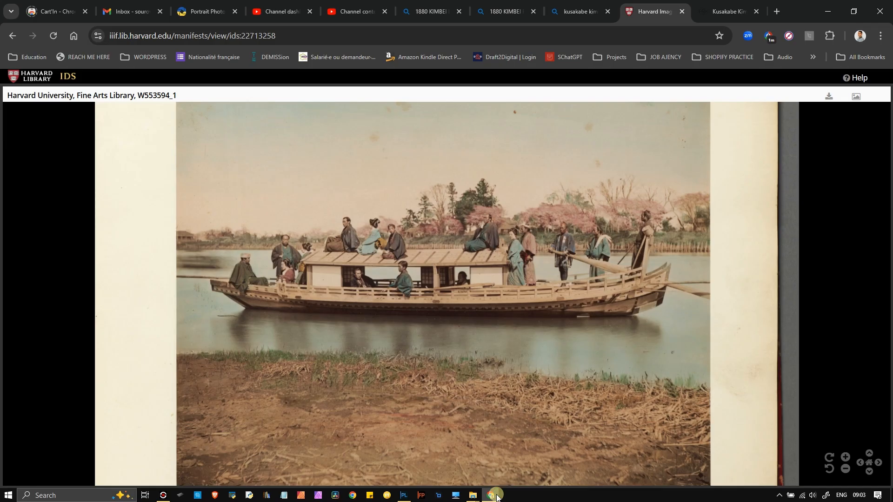
pyautogui.click(492, 495)
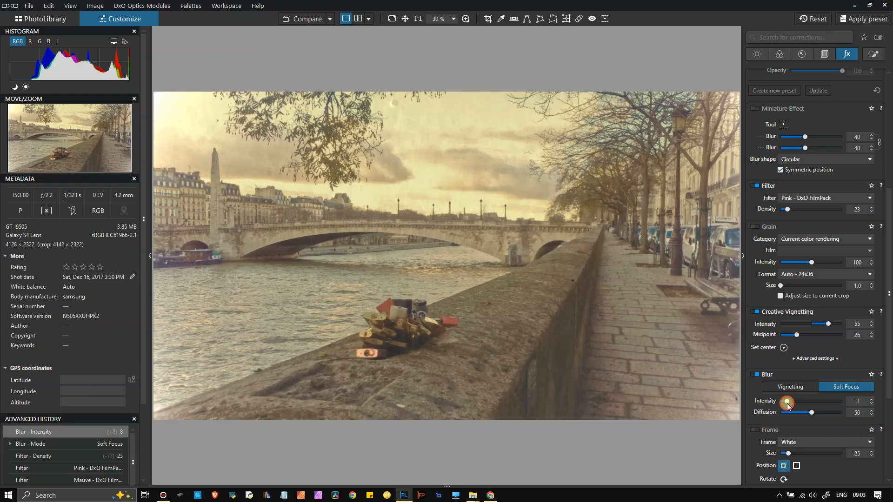
pyautogui.moveTo(786, 405); pyautogui.dragTo(785, 405)
# - Set Selective Tone blacks to -24 and midtones to 24, and compare the image with the boat photo in Chrome
pyautogui.scroll(8, 749, 414)
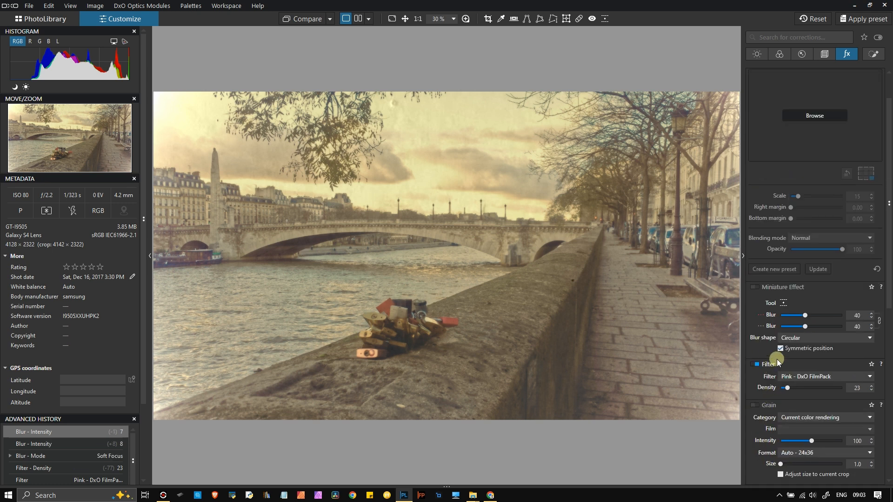
pyautogui.scroll(-4, 781, 356)
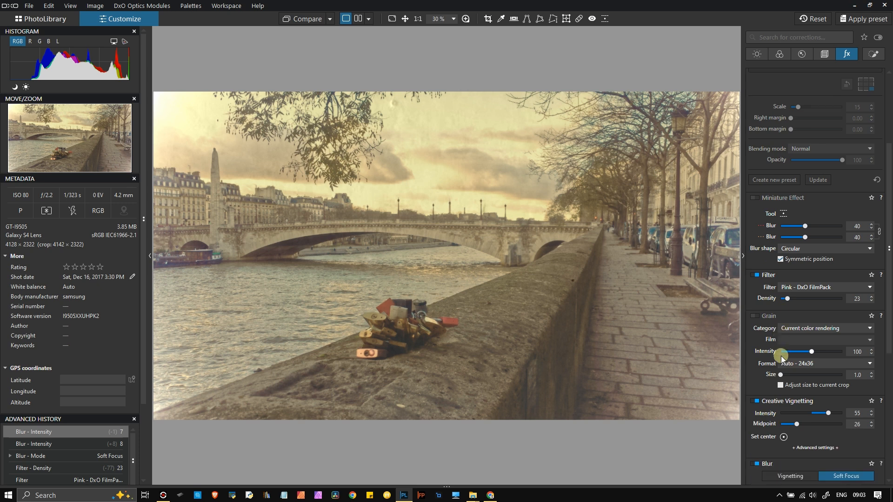
pyautogui.click(761, 58)
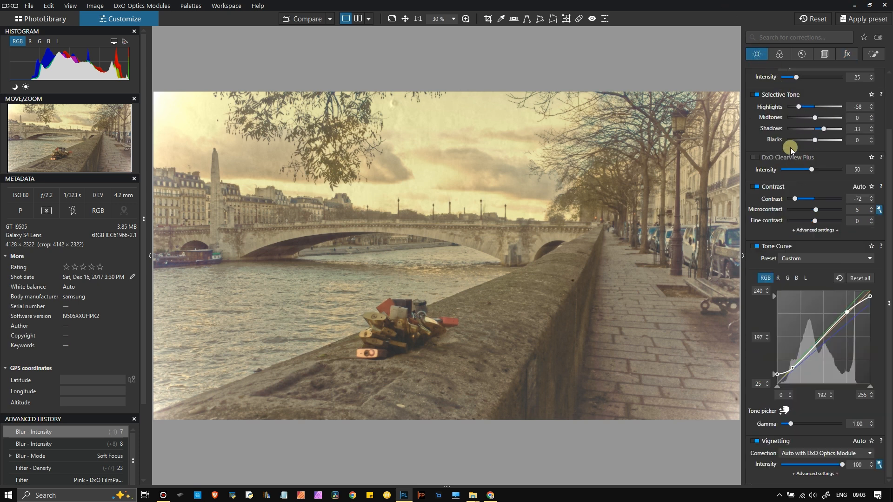
pyautogui.moveTo(814, 141); pyautogui.dragTo(822, 123)
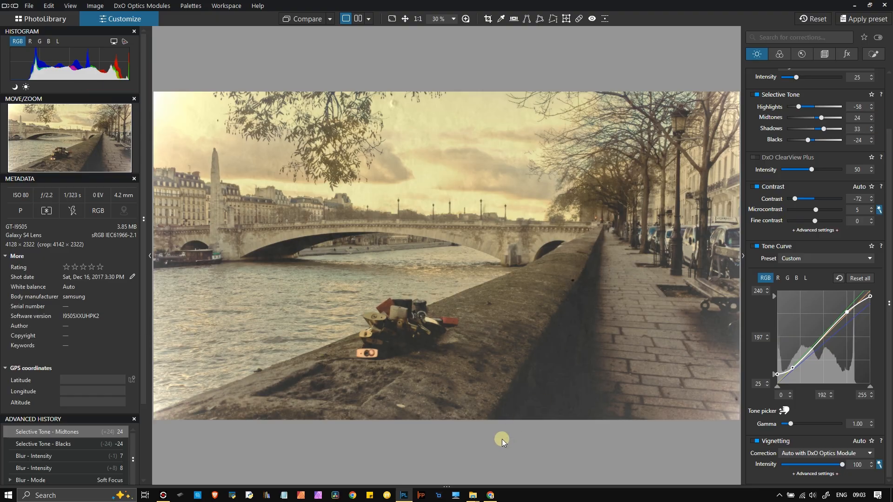
pyautogui.click(489, 497)
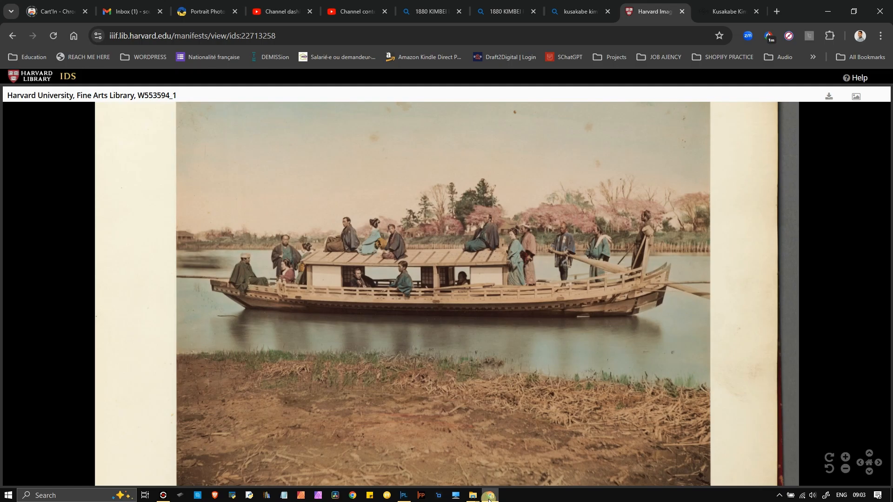
pyautogui.click(488, 499)
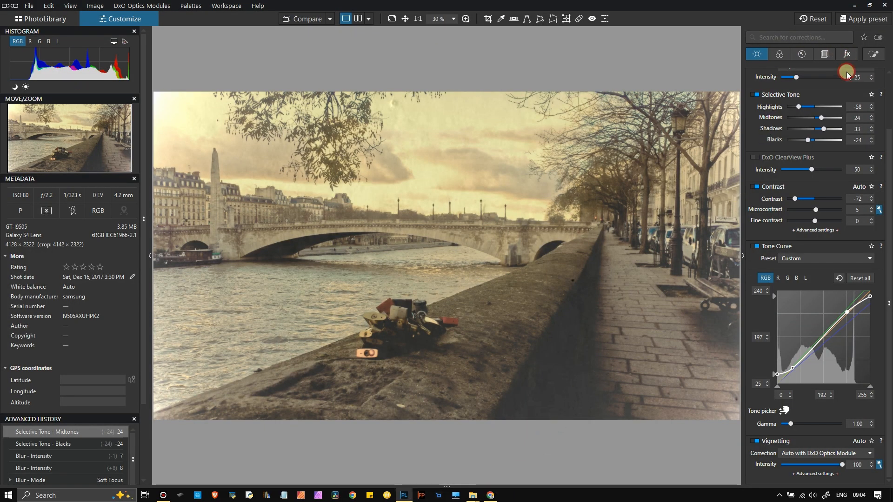
# - Raise the Pink - DxO FilmPack filter density to 42
pyautogui.click(847, 54)
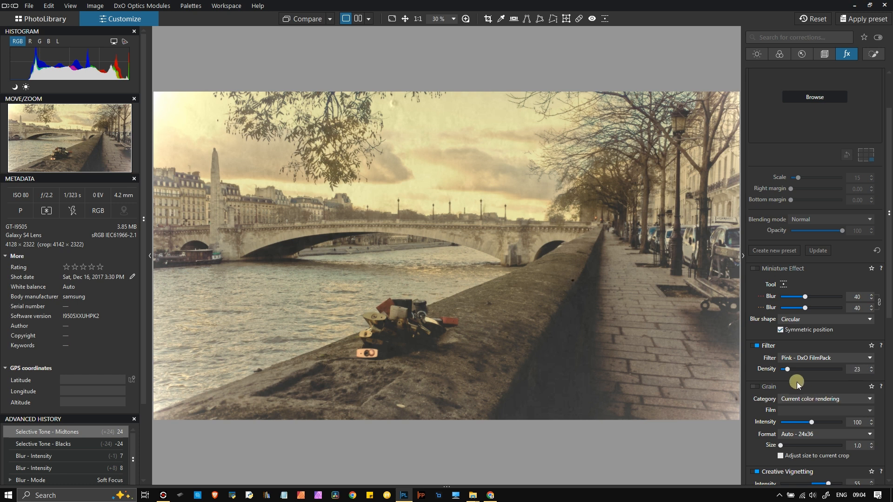
pyautogui.click(871, 367)
pyautogui.click(871, 367)
pyautogui.click(871, 367)
pyautogui.click(871, 367)
pyautogui.click(871, 368)
pyautogui.click(871, 368)
pyautogui.click(872, 367)
pyautogui.click(871, 367)
pyautogui.click(871, 367)
pyautogui.click(871, 367)
pyautogui.click(871, 368)
pyautogui.click(871, 367)
pyautogui.click(871, 367)
pyautogui.click(871, 368)
pyautogui.click(871, 367)
pyautogui.click(871, 367)
pyautogui.click(871, 368)
pyautogui.click(872, 368)
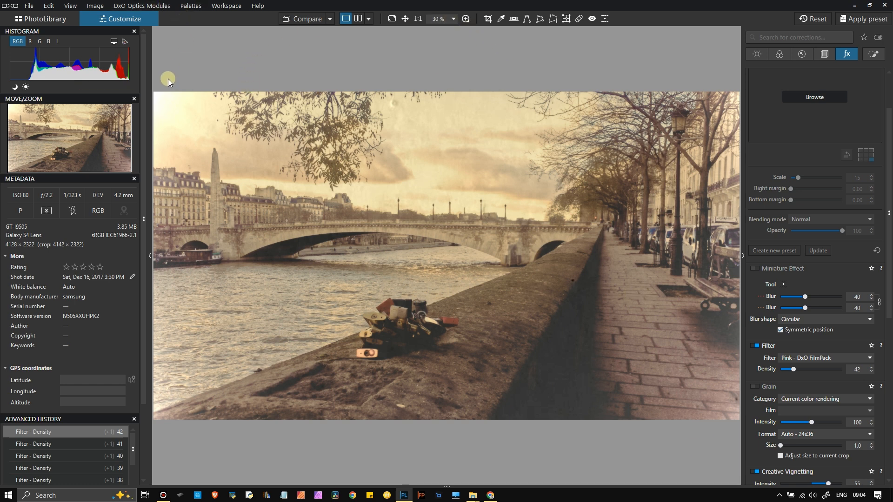
# - Show the image browser and copy the correction settings of 20171216_153025.jpg
pyautogui.click(189, 6)
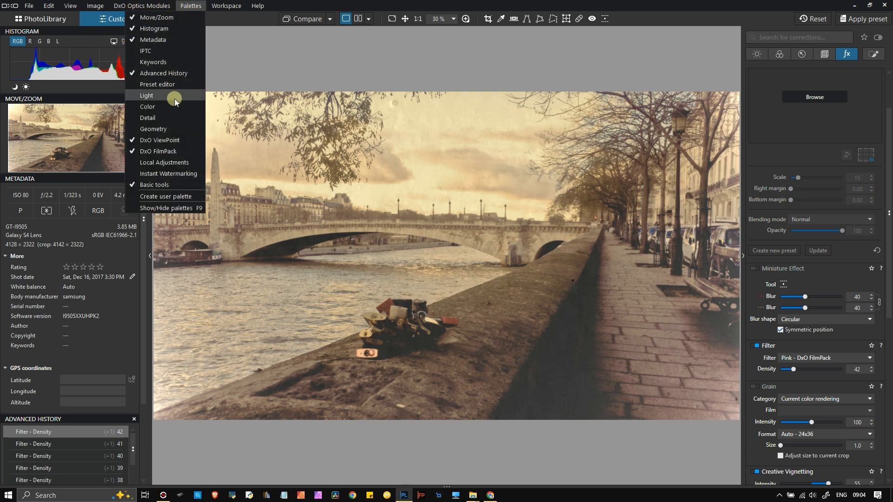
pyautogui.moveTo(124, 8)
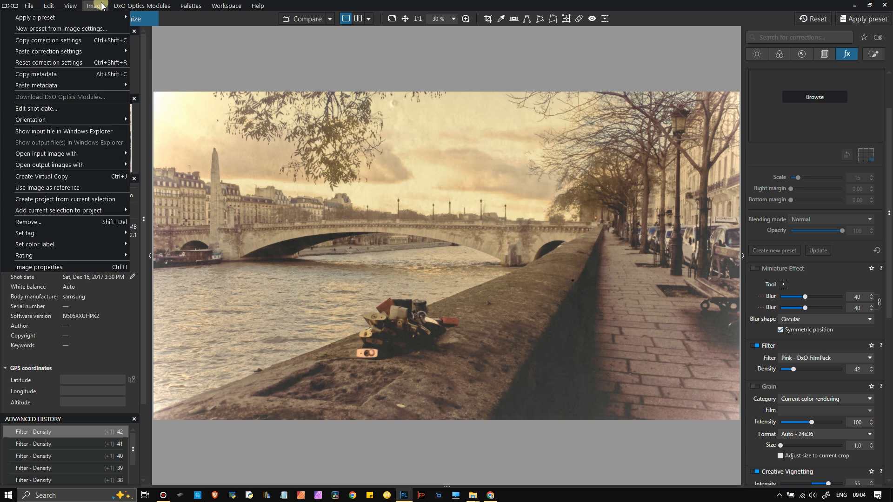
pyautogui.moveTo(72, 8)
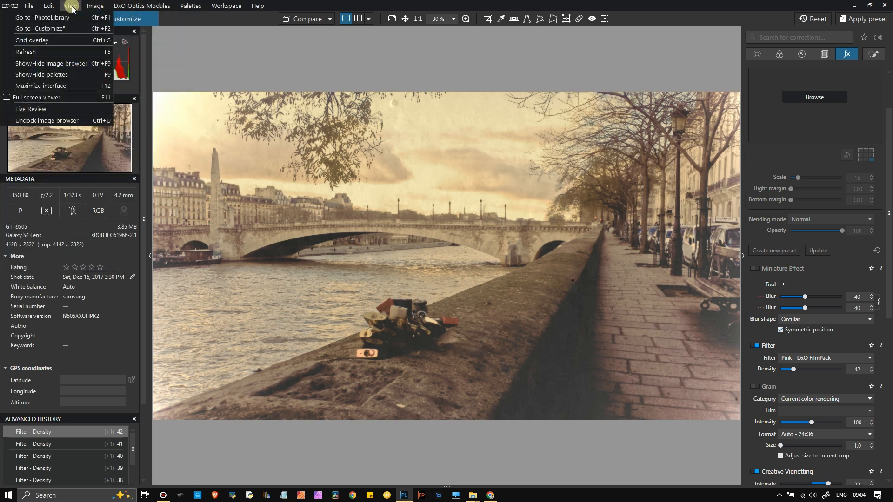
pyautogui.click(60, 63)
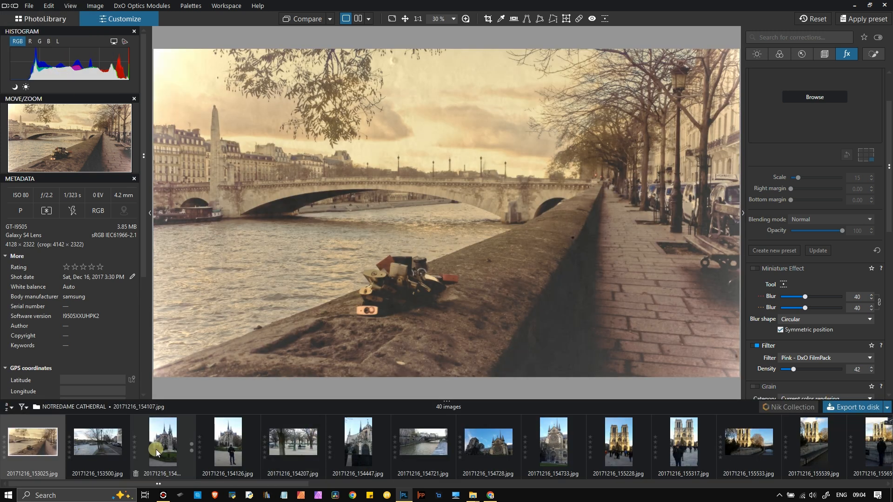
pyautogui.rightClick(50, 448)
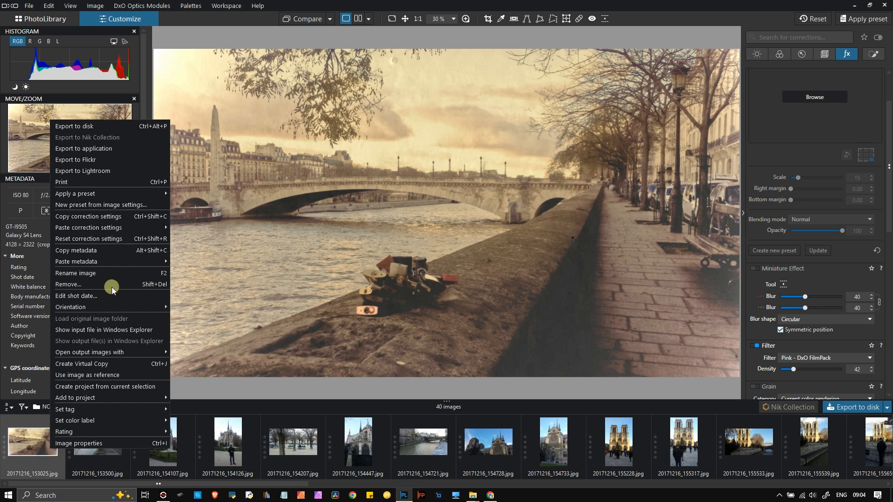
pyautogui.click(117, 220)
# - Select every image in the folder except 20171216_153025.jpg and paste the copied global adjustments onto them
pyautogui.click(85, 442)
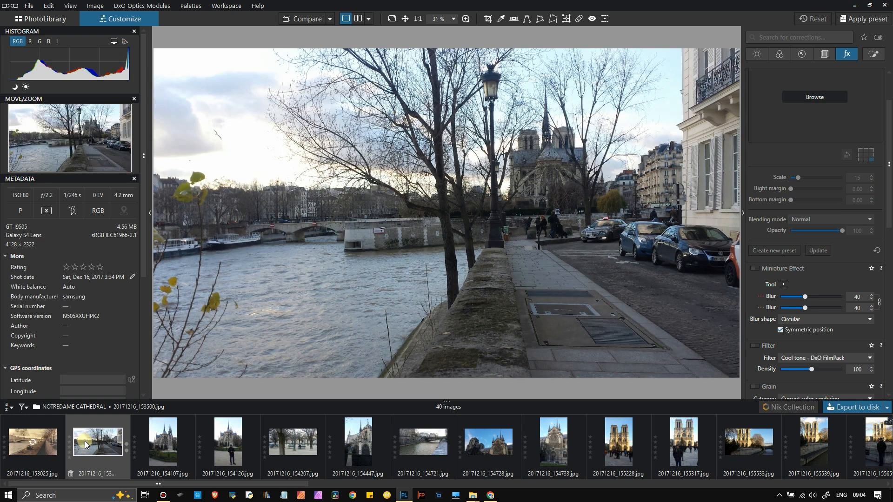
pyautogui.hotkey('ctrl', 'a')
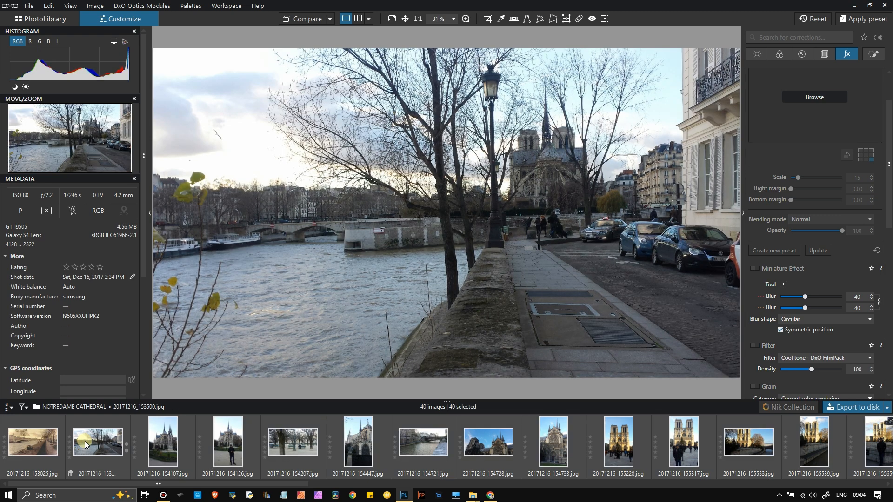
pyautogui.keyDown('ctrl'); pyautogui.click(38, 445); pyautogui.keyUp('ctrl')
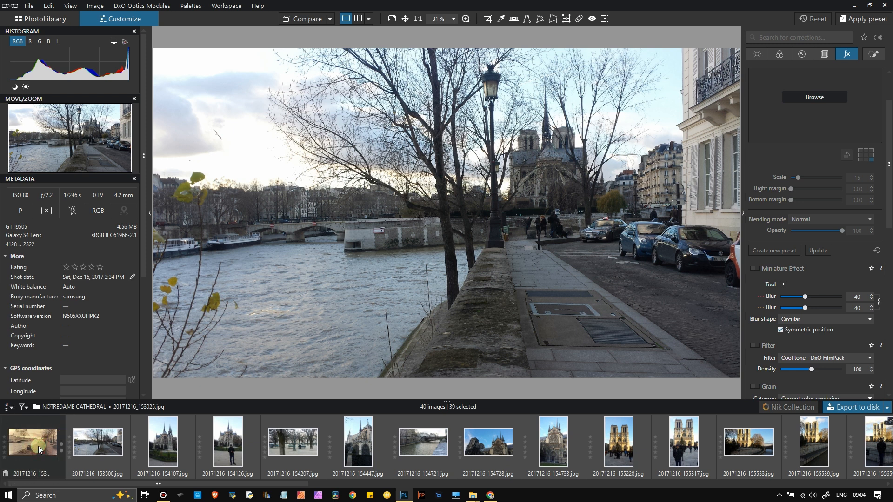
pyautogui.rightClick(80, 437)
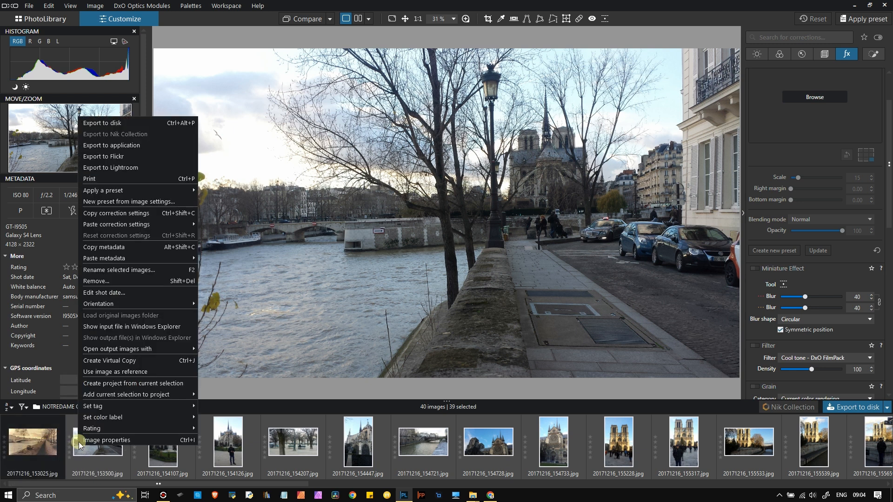
pyautogui.moveTo(132, 194)
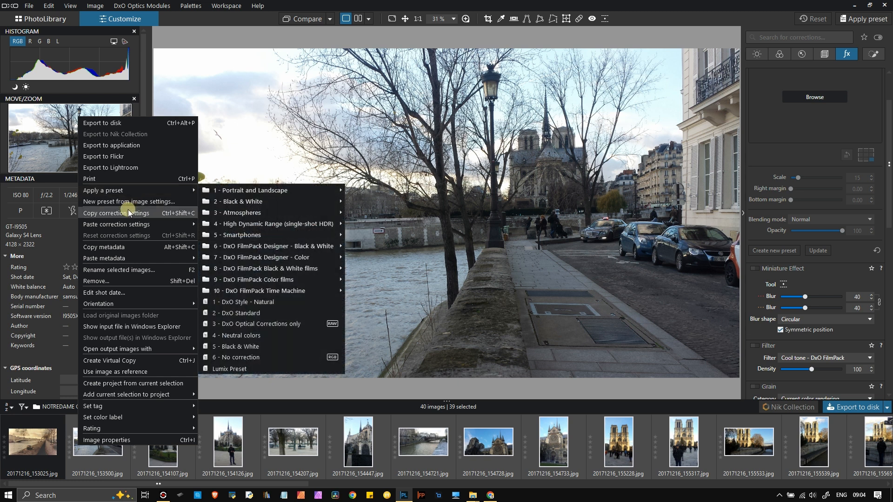
pyautogui.moveTo(125, 226)
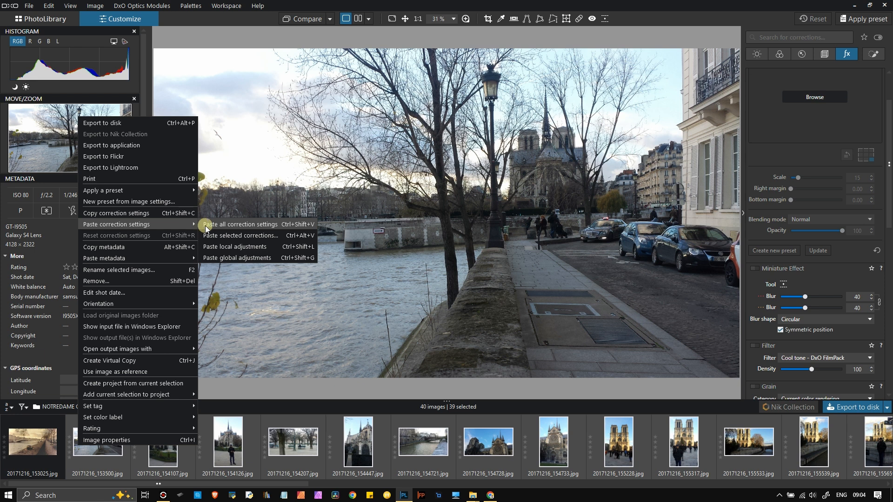
pyautogui.click(210, 258)
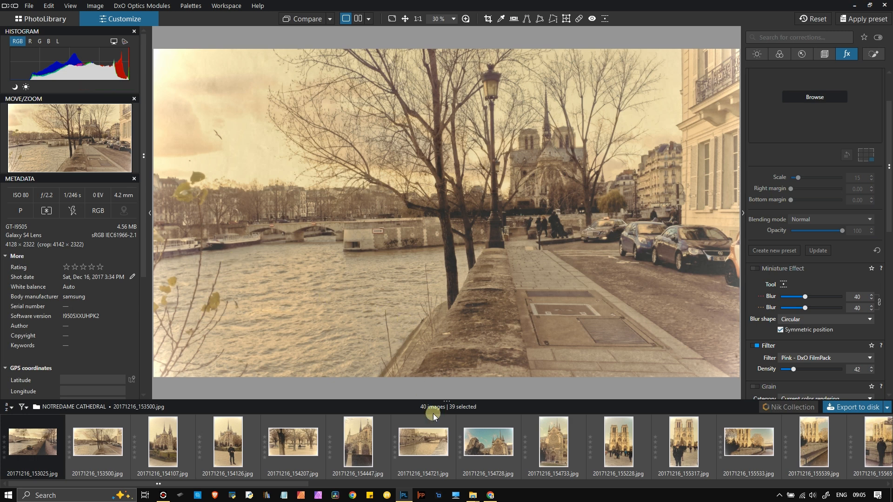
# - Switch to Chrome, examine the whole boat photo as a reference, and return to DxO PhotoLab
pyautogui.click(490, 496)
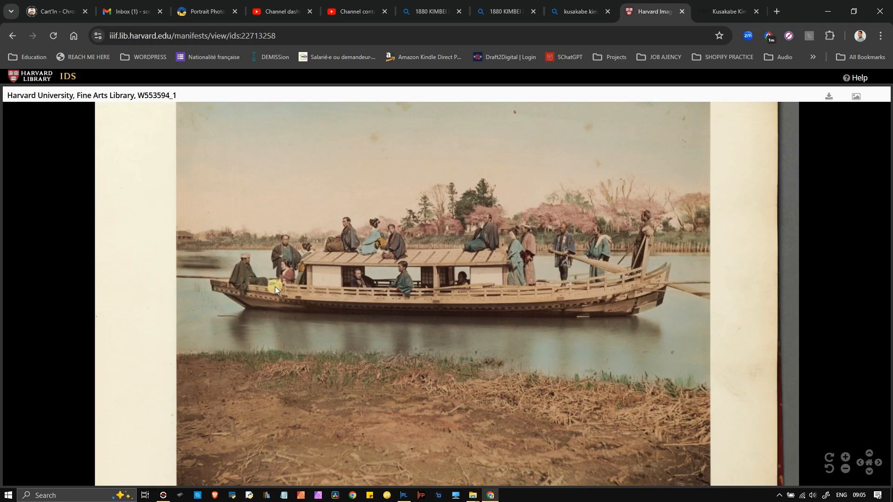
pyautogui.scroll(-4, 286, 280)
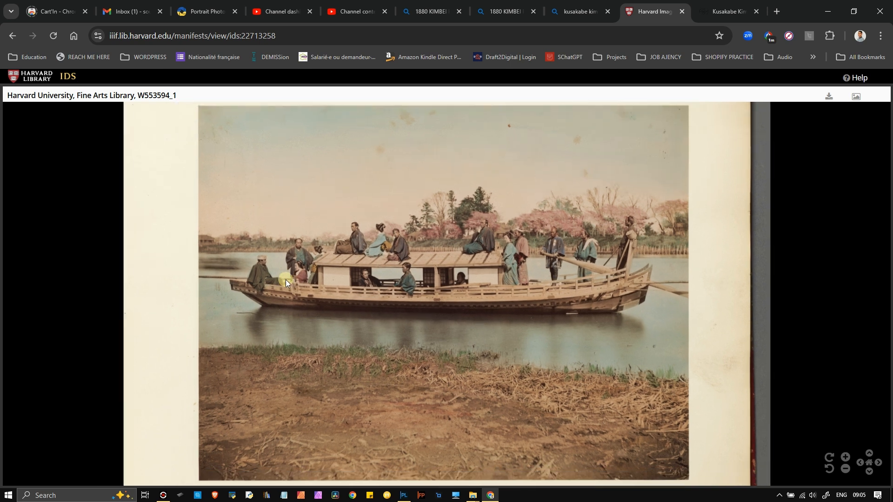
pyautogui.scroll(2, 286, 280)
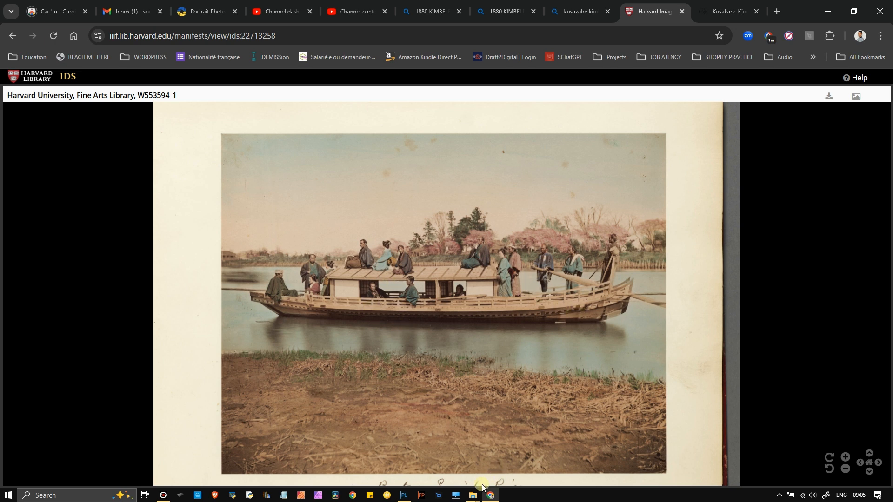
pyautogui.moveTo(490, 497)
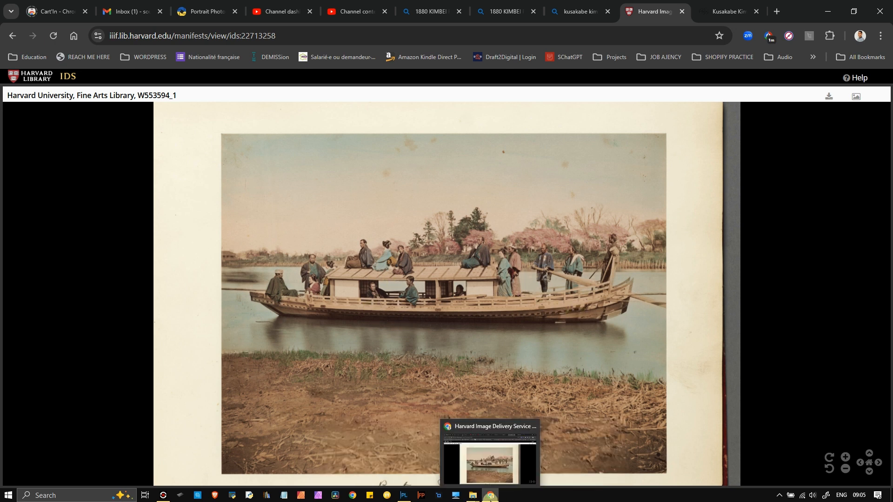
pyautogui.click(400, 493)
# - Review the pasted look on several Notre Dame and river images between 20171216_154107.jpg and 20171216_155539.jpg
pyautogui.click(166, 451)
pyautogui.click(223, 450)
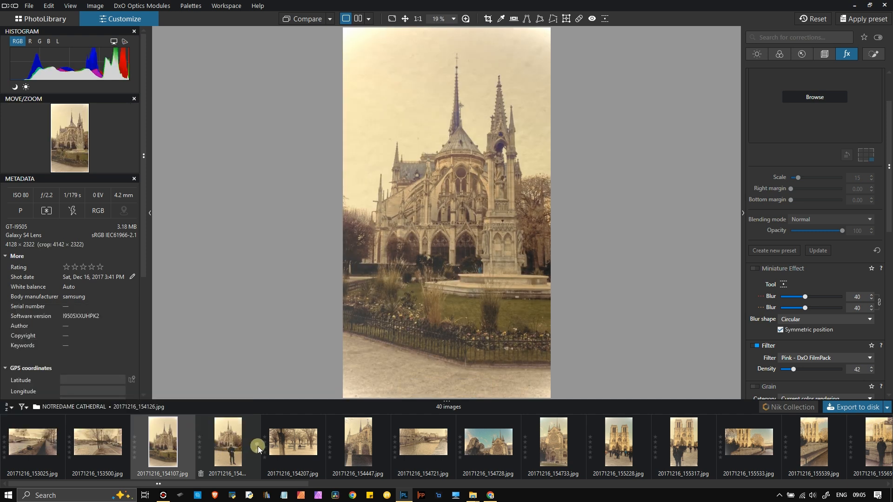
pyautogui.click(358, 451)
pyautogui.click(412, 452)
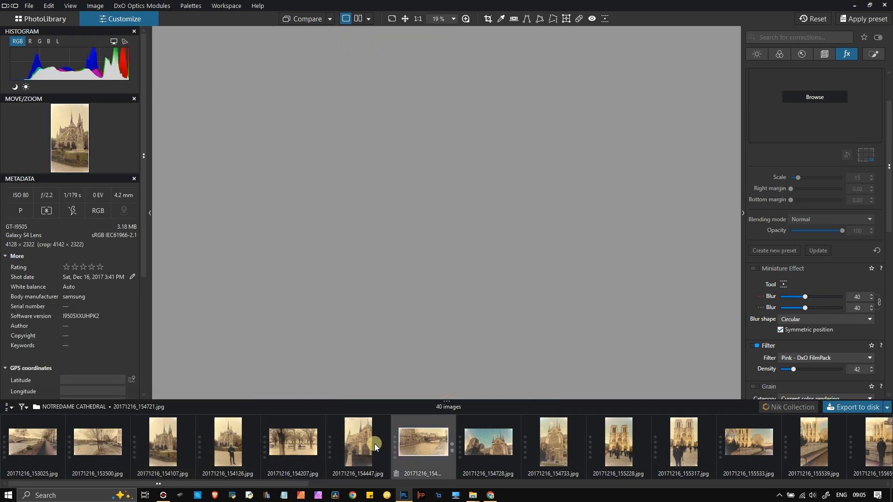
pyautogui.click(506, 454)
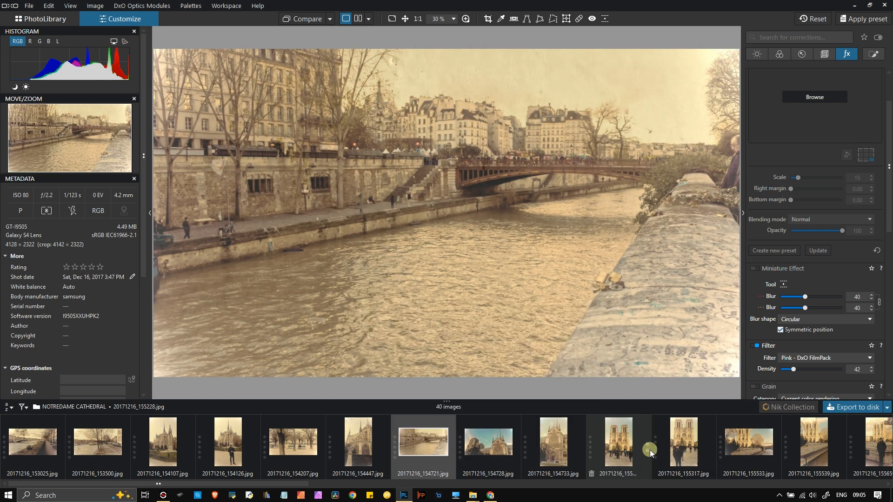
pyautogui.click(805, 446)
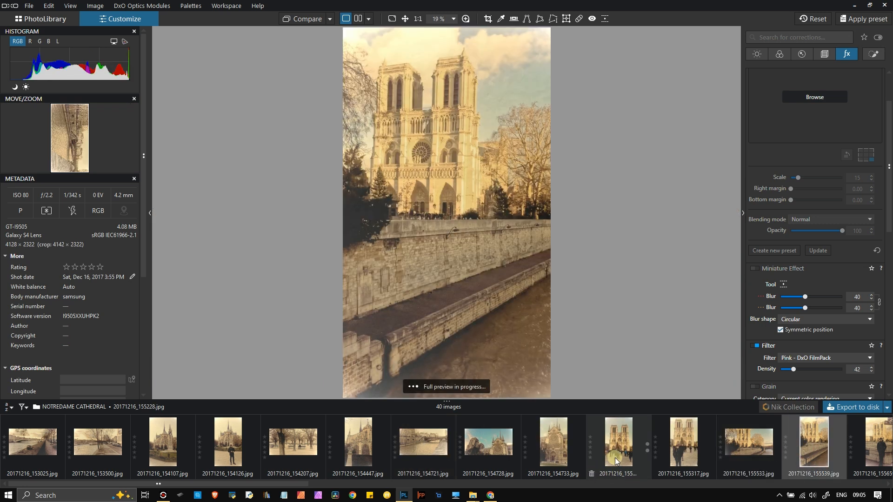
# - Check the pasted look on the Notre Dame images 20171216_155228.jpg and 20171216_155533.jpg
pyautogui.click(615, 457)
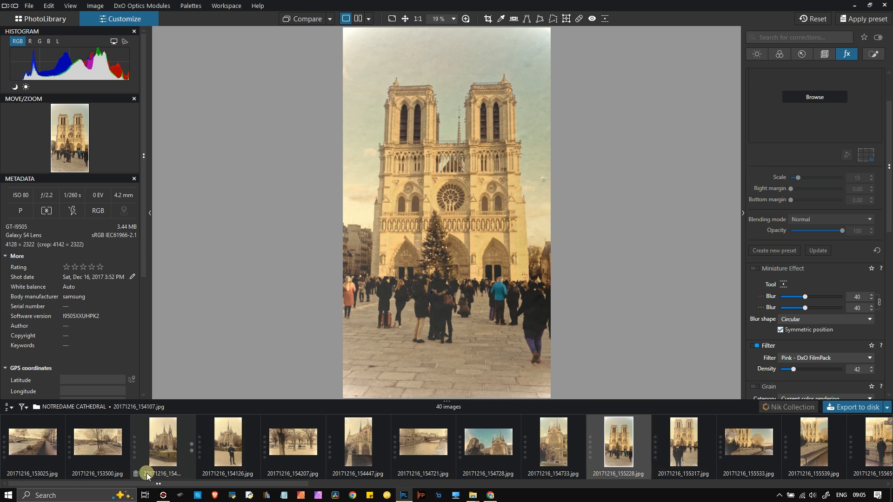
pyautogui.moveTo(156, 484); pyautogui.dragTo(268, 494)
pyautogui.press('Right')
pyautogui.press('Right')
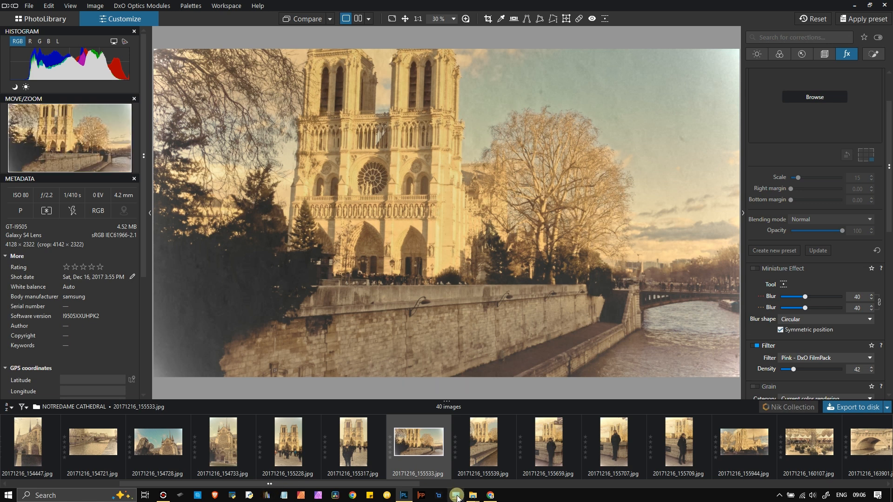
# - Open 20171216_155944.jpg and raise its Selective Tone Shadows to 46
pyautogui.click(749, 439)
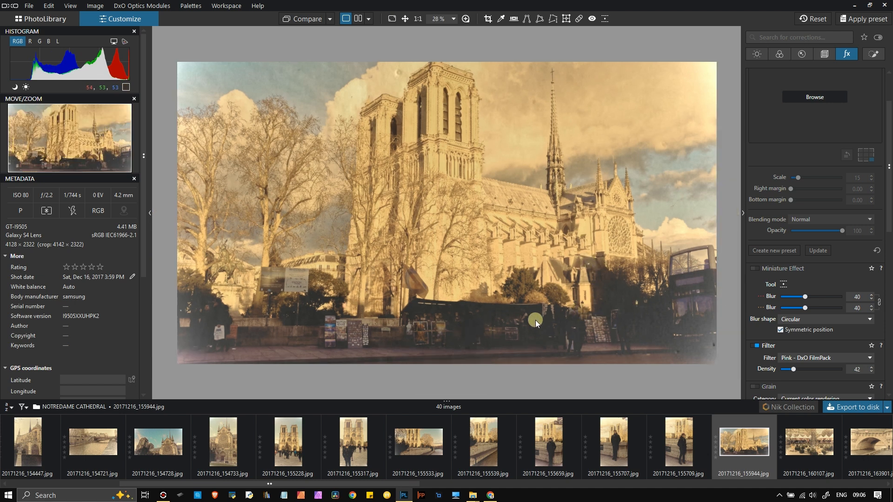
pyautogui.click(755, 54)
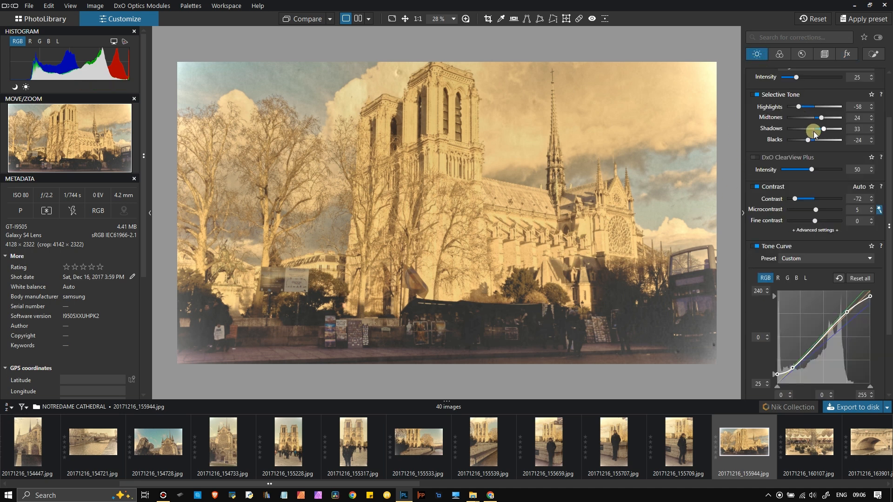
pyautogui.moveTo(824, 129); pyautogui.dragTo(828, 132)
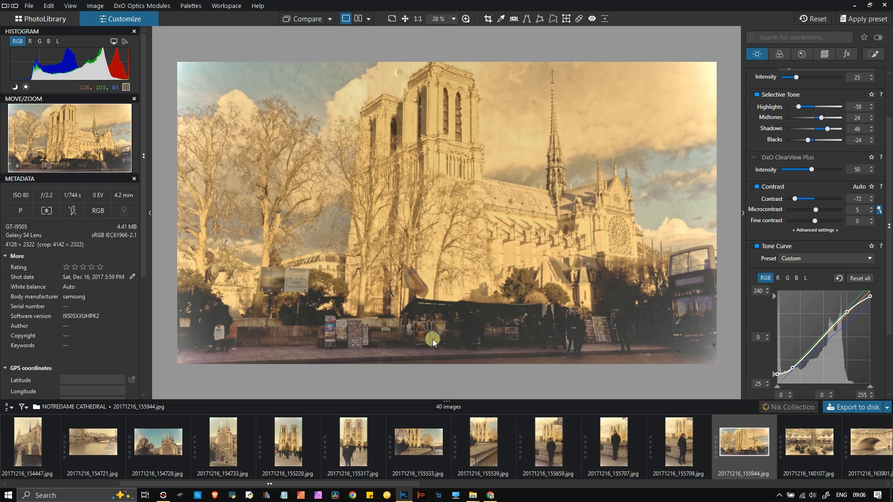
# - Inspect the look up close on the bridge image 20171216_163901.jpg and the street lamp image 20171216_165139.jpg
pyautogui.scroll(-5, 800, 448)
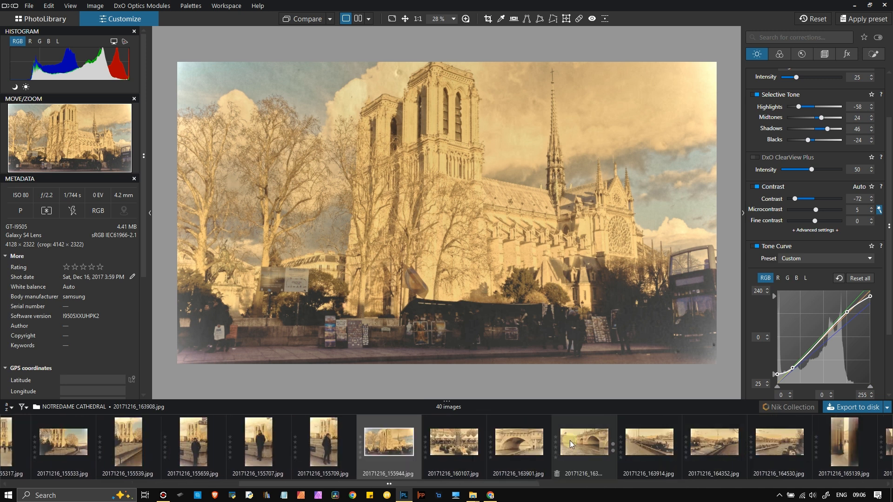
pyautogui.click(507, 448)
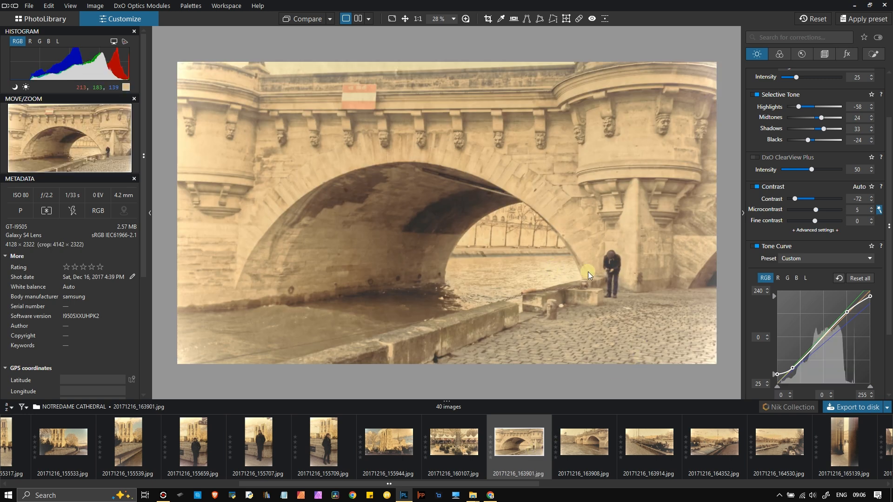
pyautogui.scroll(1, 552, 287)
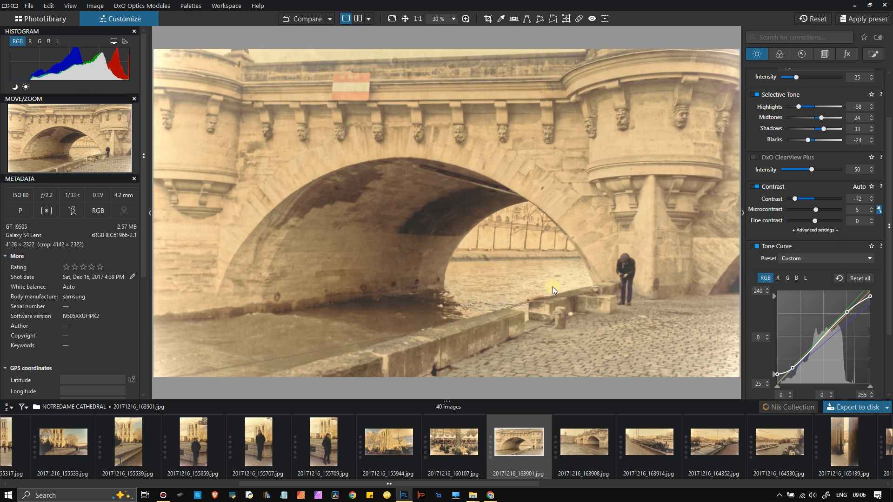
pyautogui.scroll(1, 552, 289)
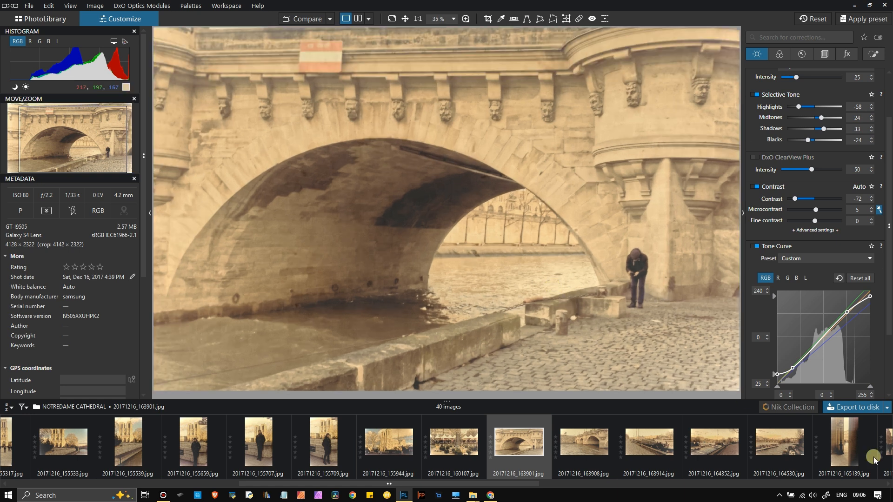
pyautogui.scroll(-3, 847, 450)
pyautogui.click(661, 443)
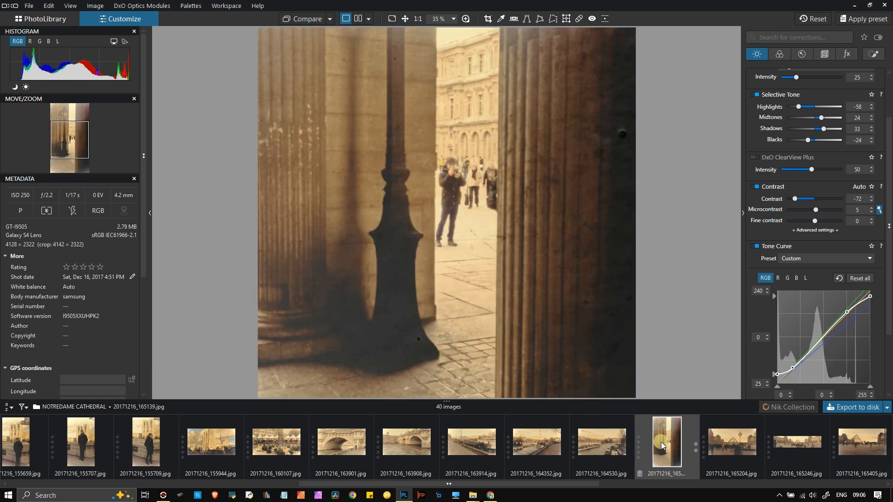
pyautogui.scroll(-2, 485, 285)
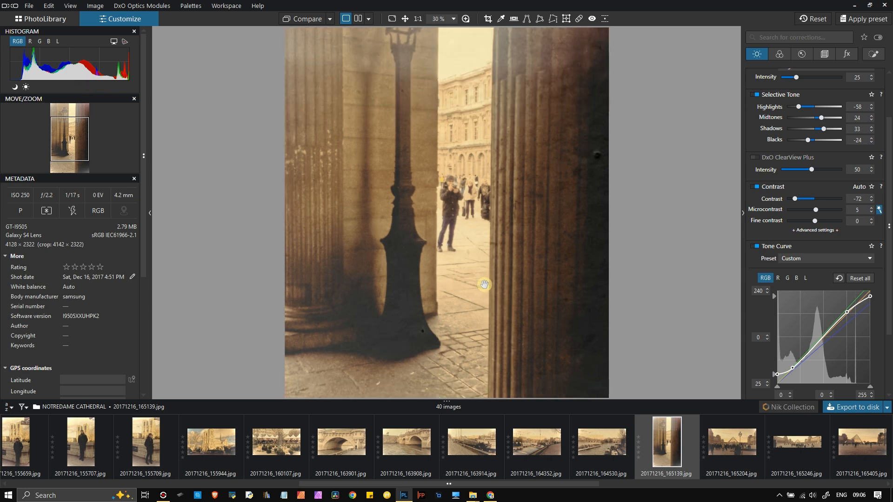
pyautogui.scroll(4, 485, 284)
pyautogui.scroll(-5, 485, 285)
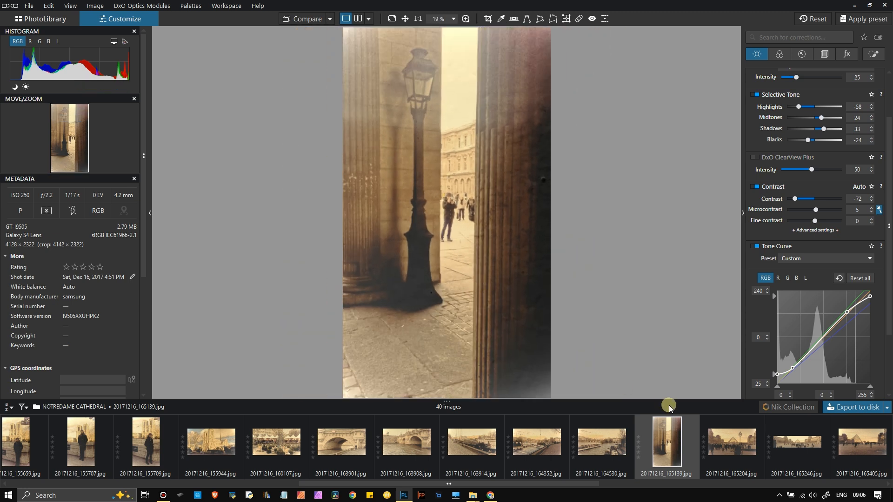
# - Open the Louvre pyramid image 20171216_165204.jpg and raise its Selective Tone Shadows to 50
pyautogui.click(728, 453)
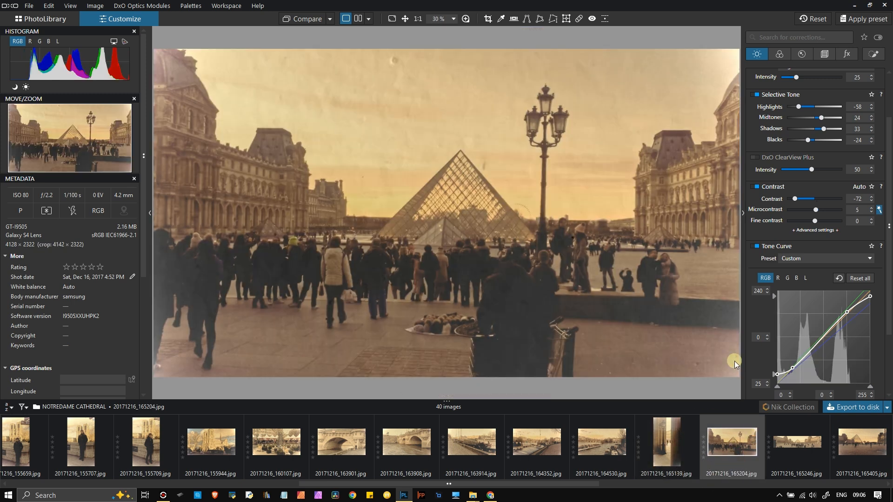
pyautogui.moveTo(823, 129); pyautogui.dragTo(829, 139)
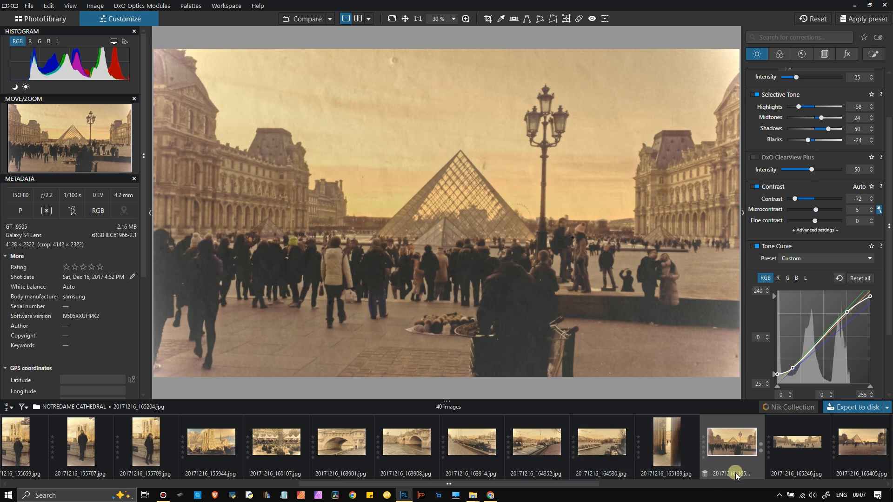
# - Start printing the Louvre panorama 20171216_165246.jpg and set the paper size to A4 (210 x 297 mm)
pyautogui.scroll(-5, 750, 463)
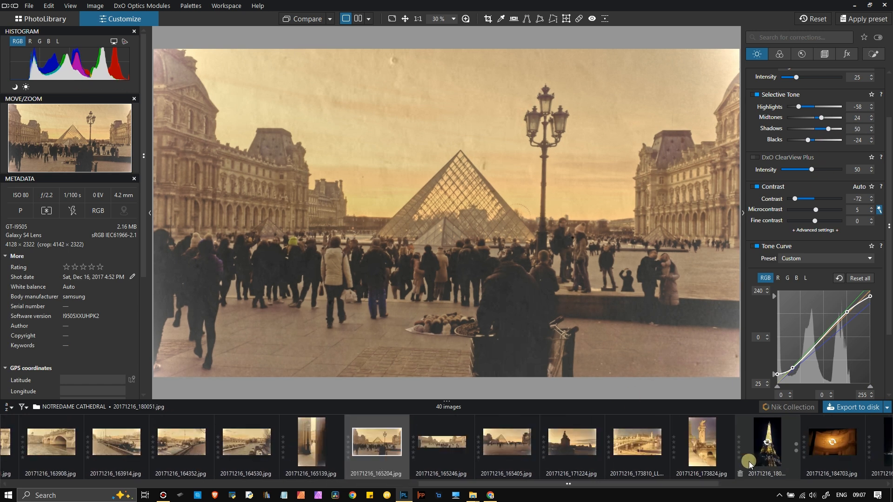
pyautogui.click(348, 454)
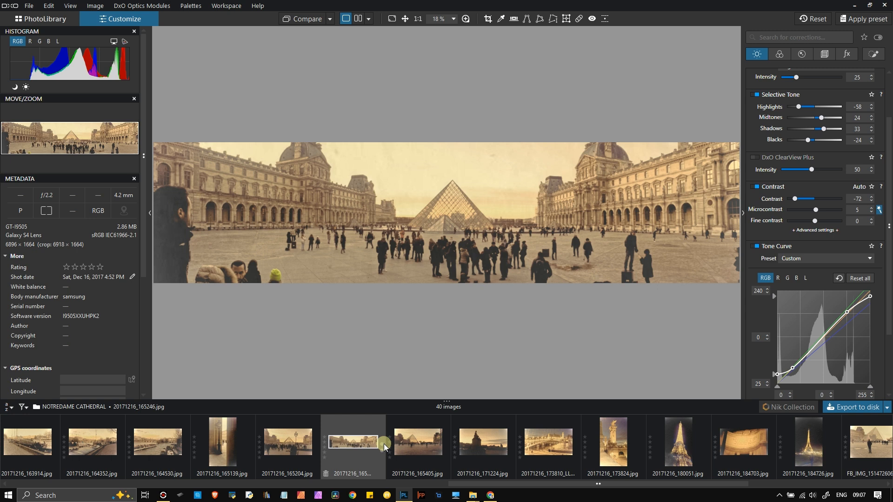
pyautogui.rightClick(500, 182)
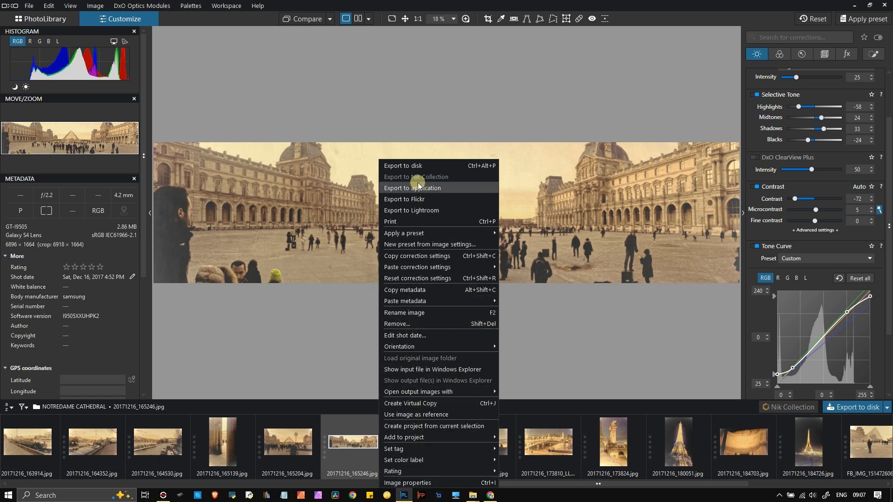
pyautogui.click(404, 222)
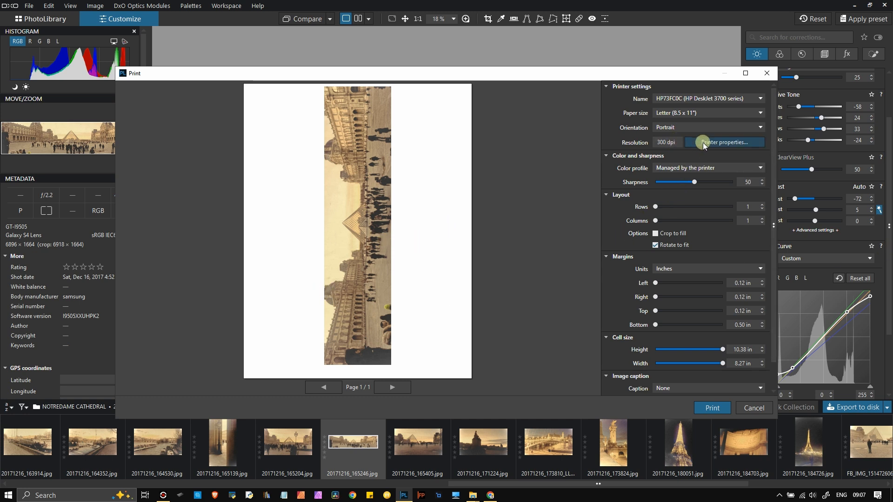
pyautogui.click(687, 115)
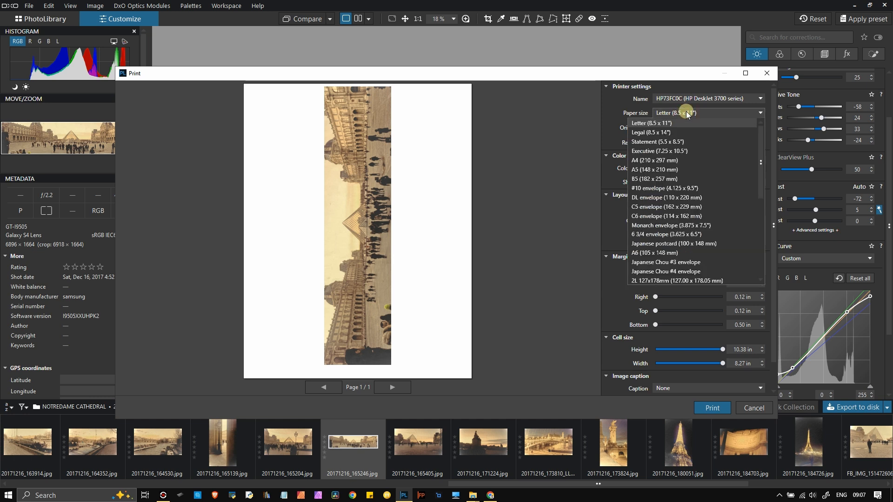
pyautogui.click(655, 160)
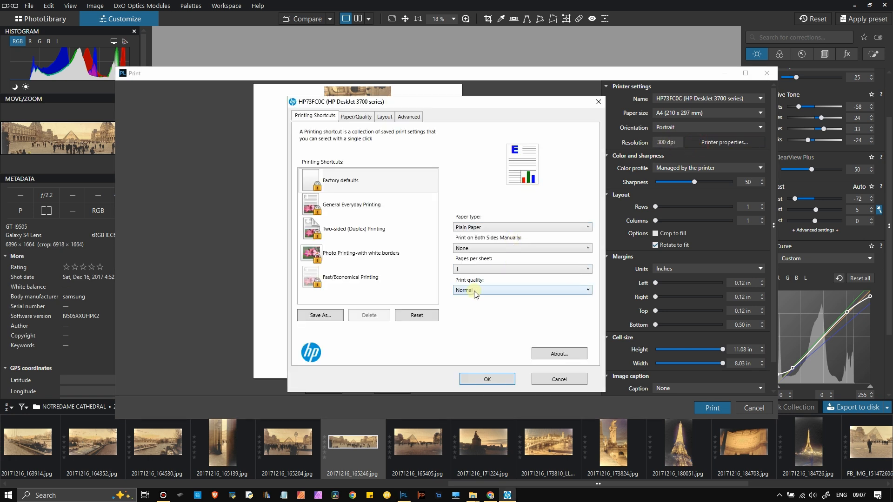
# - Set the print quality to Draft in the printer properties, check the paper, layout and advanced options, and accept the settings
pyautogui.click(474, 290)
pyautogui.click(470, 299)
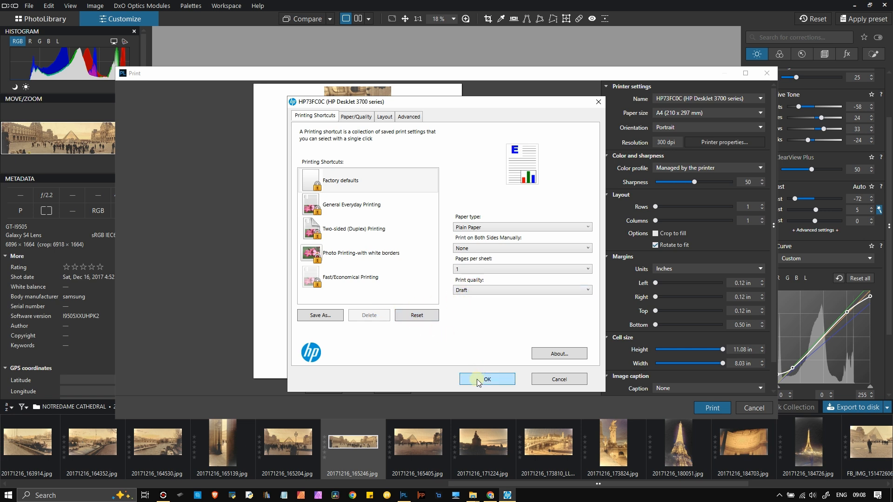
pyautogui.click(510, 247)
pyautogui.click(510, 249)
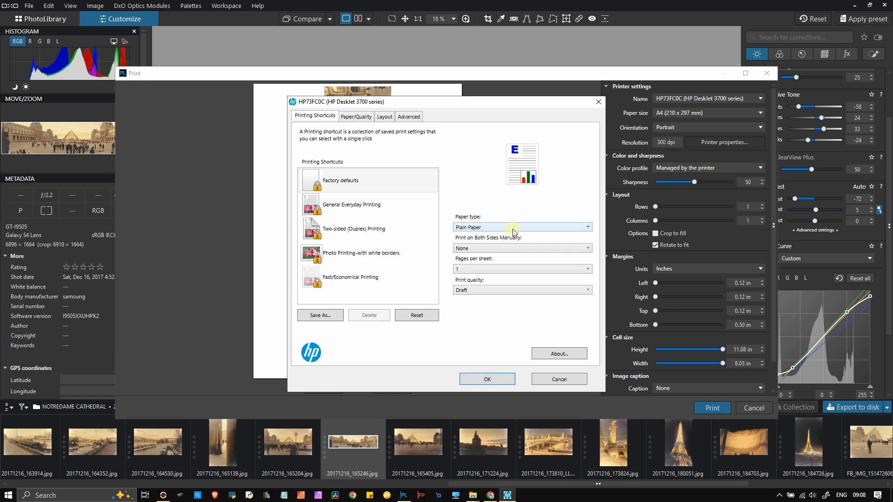
pyautogui.click(357, 118)
pyautogui.click(383, 118)
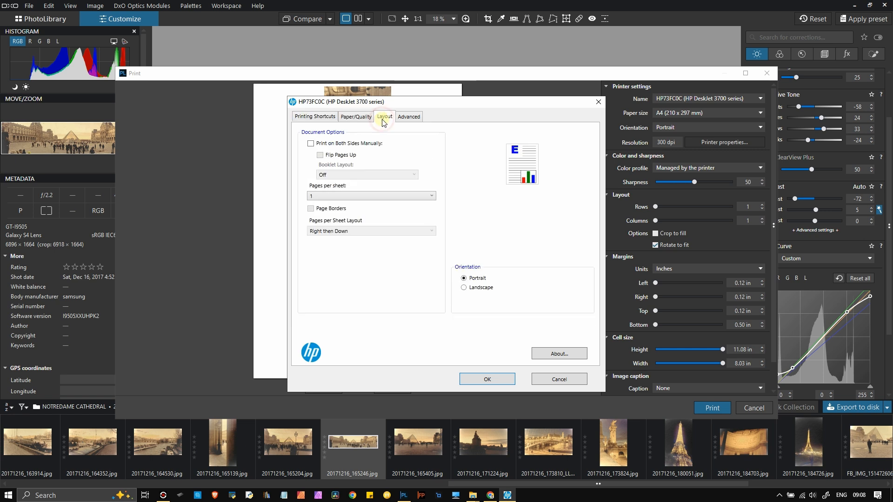
pyautogui.click(404, 122)
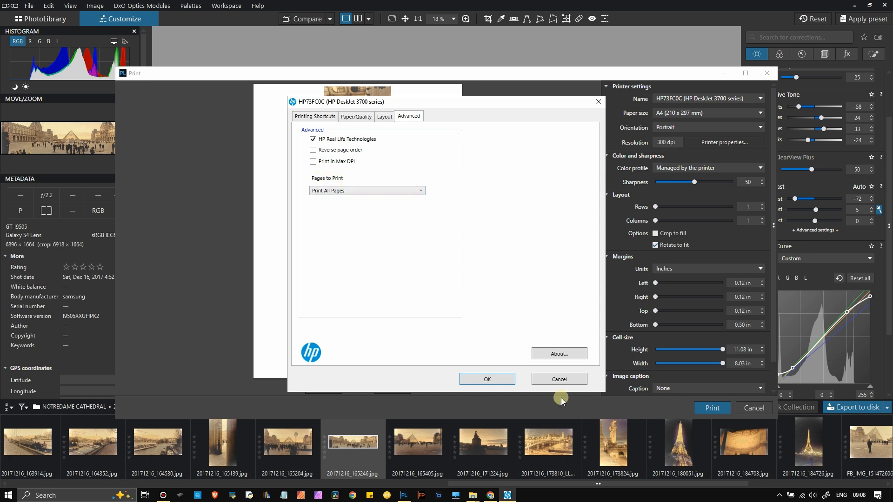
pyautogui.click(510, 378)
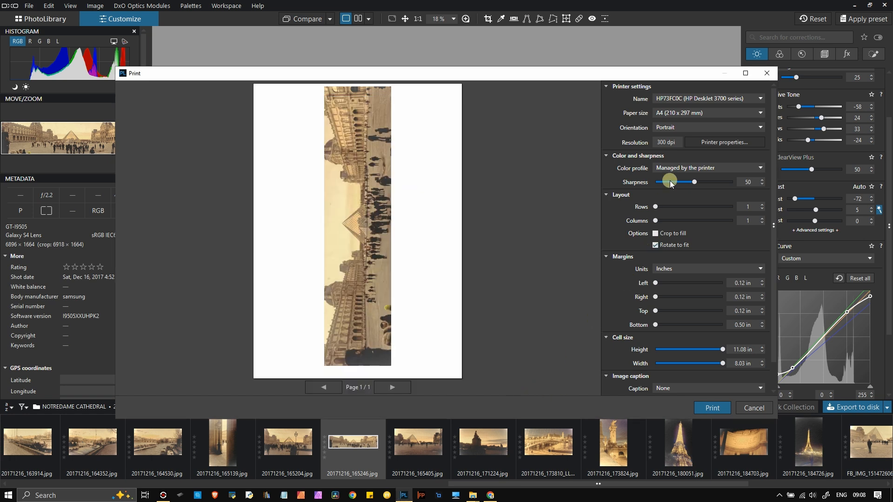
# - Set the print resolution to 72 dpi and print the panorama
pyautogui.click(665, 142)
pyautogui.write('72')
pyautogui.scroll(-1, 676, 252)
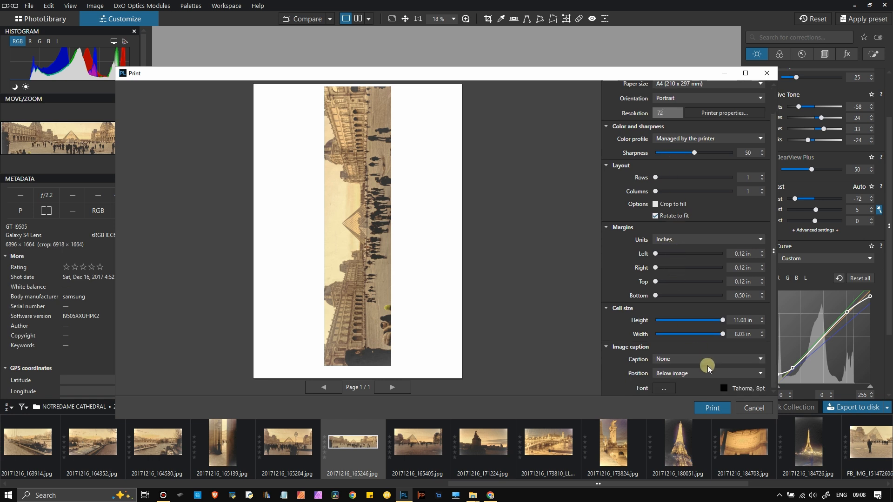
pyautogui.click(715, 403)
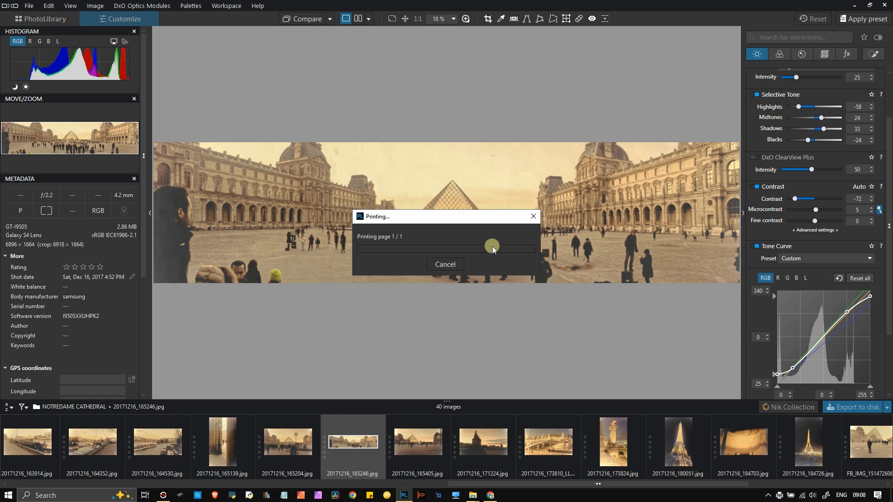
pyautogui.click(163, 496)
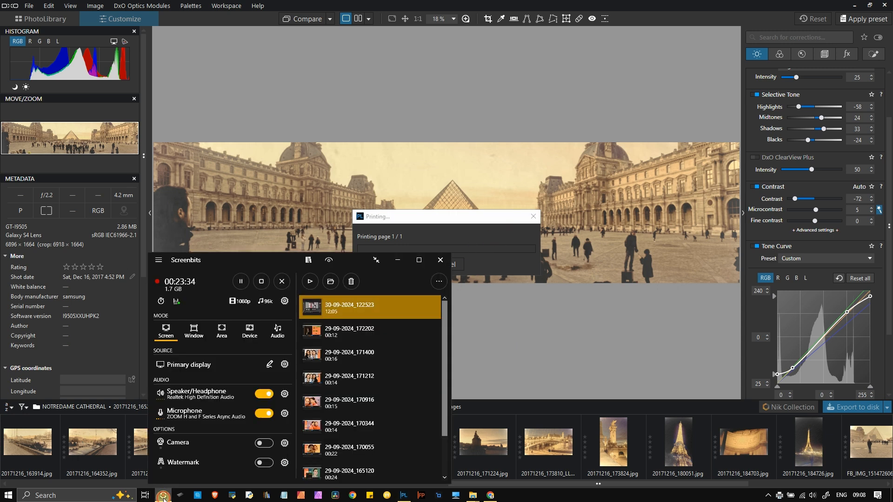
pyautogui.click(241, 282)
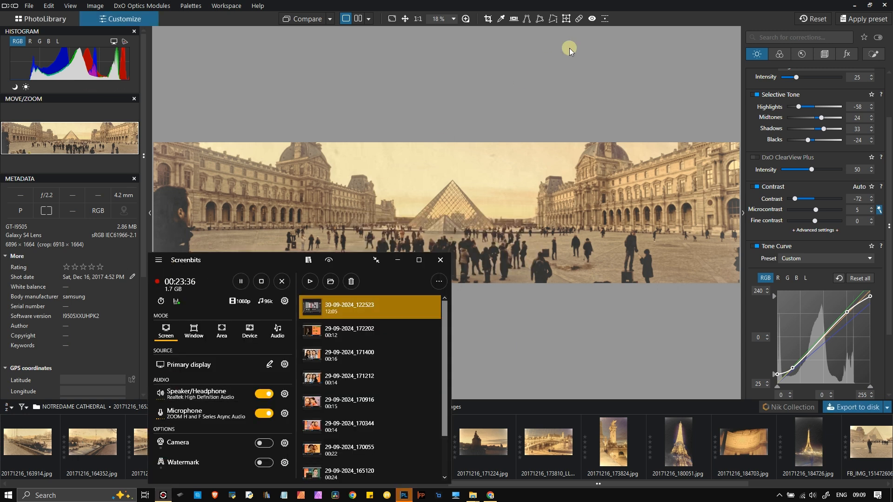
pyautogui.click(638, 4)
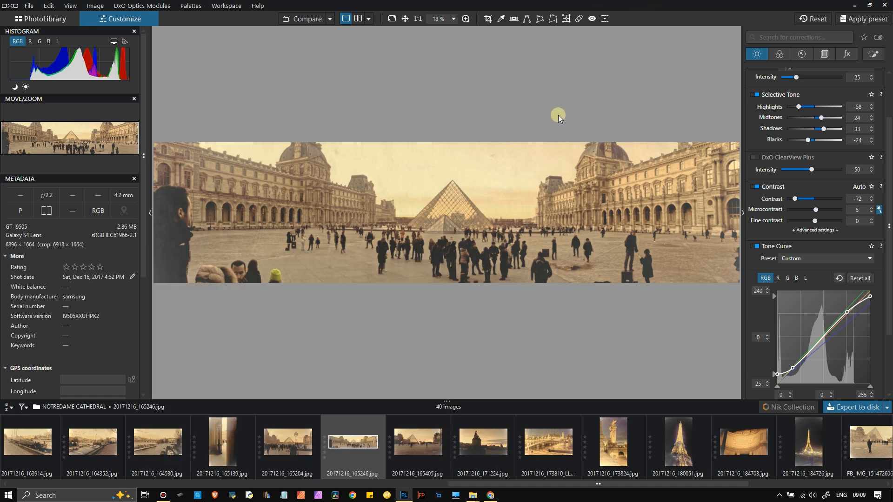
# - Review the look on 20171216_165405.jpg, the night images from 20171216_180051.jpg to 20171216_184726.jpg, and the waterfall image IMG_20180324_152536.jpg
pyautogui.click(441, 454)
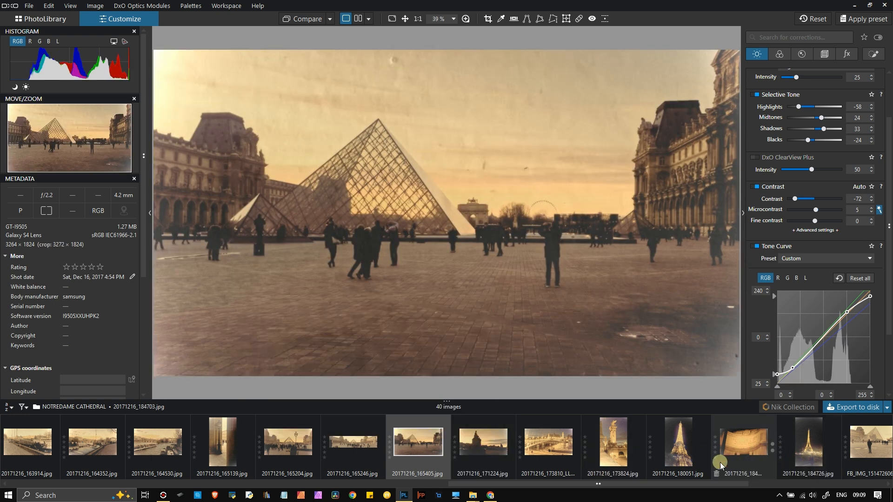
pyautogui.click(663, 449)
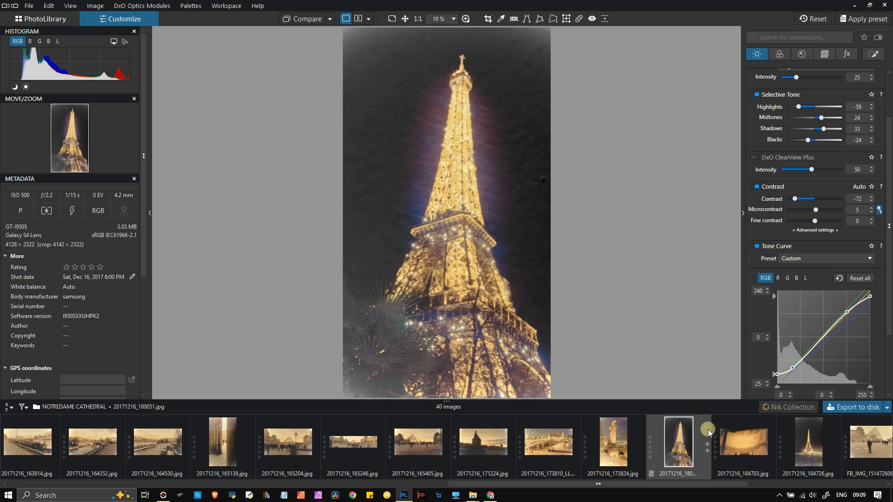
pyautogui.click(741, 451)
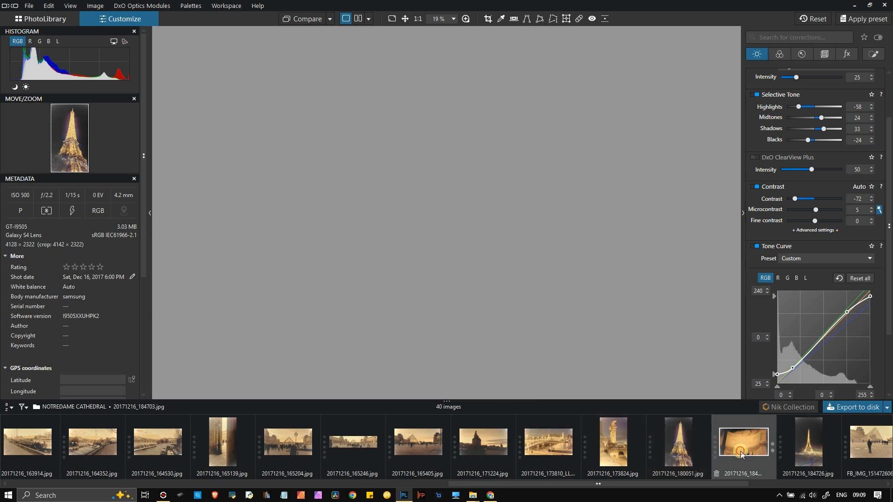
pyautogui.click(787, 440)
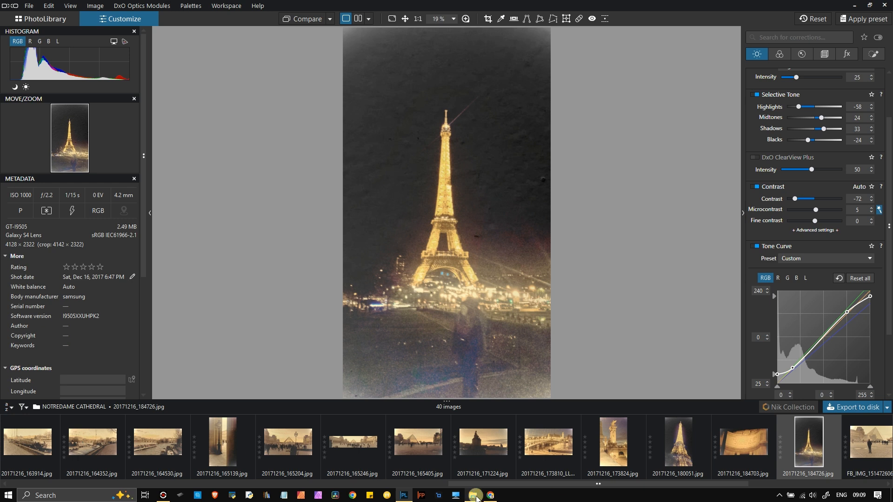
pyautogui.moveTo(527, 489); pyautogui.dragTo(670, 492)
pyautogui.click(528, 450)
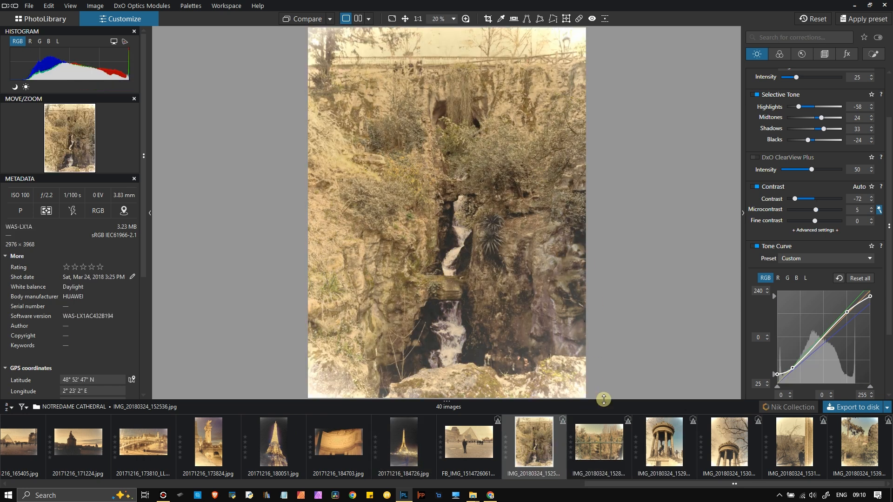
# - Review the look on the park images from the first rotunda view to the pine and rock view IMG_20180324_153929.jpg
pyautogui.click(669, 454)
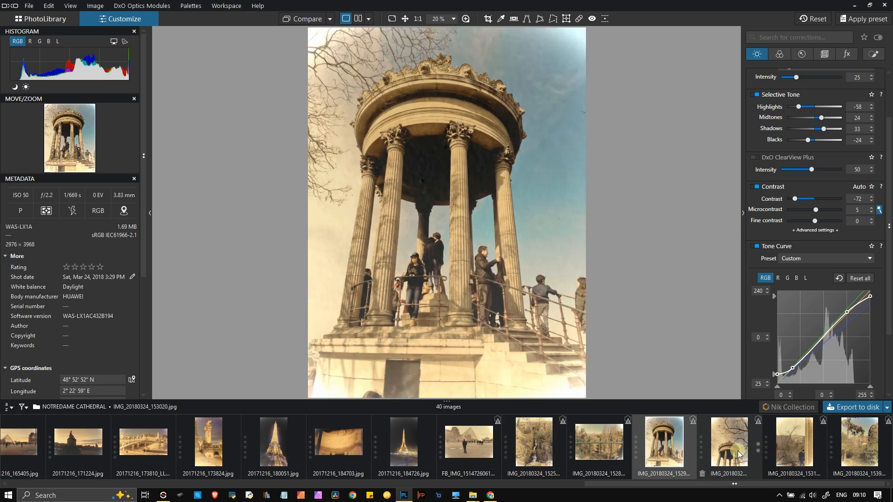
pyautogui.click(739, 454)
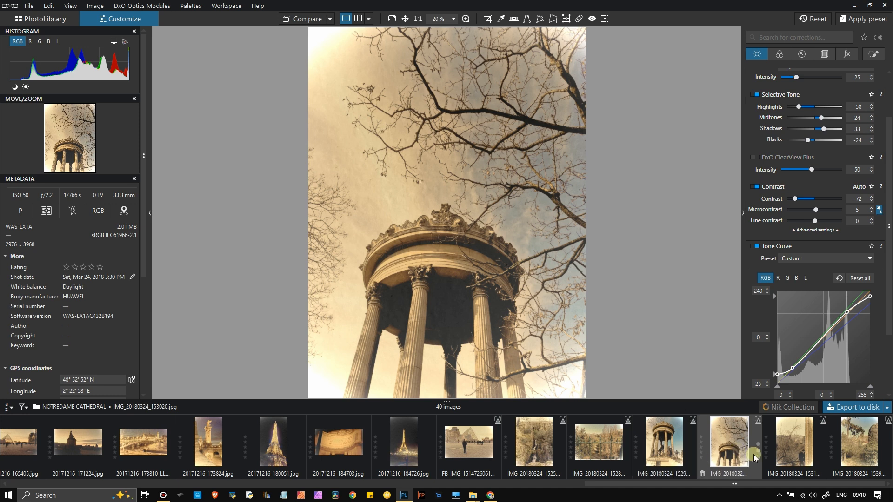
pyautogui.click(809, 450)
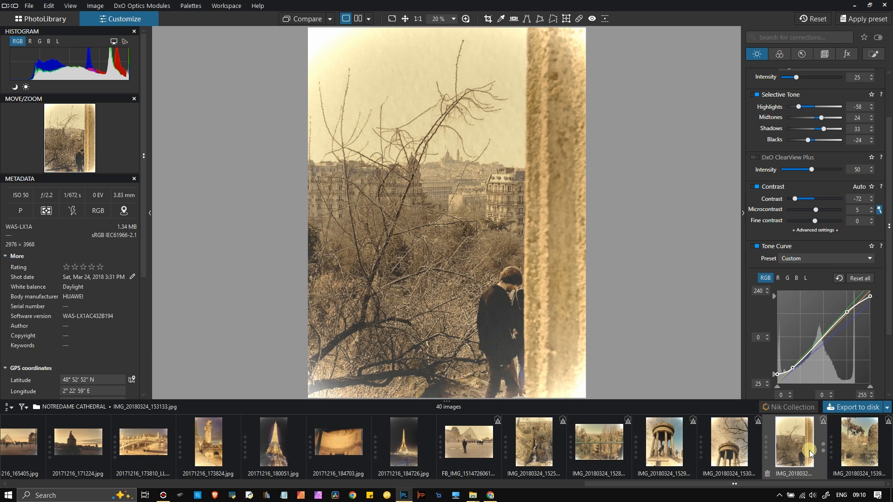
pyautogui.click(870, 455)
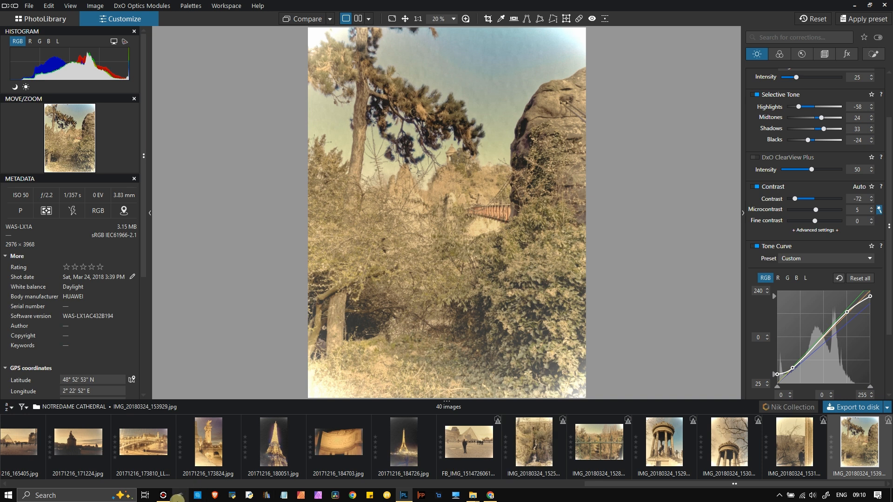
pyautogui.moveTo(168, 499)
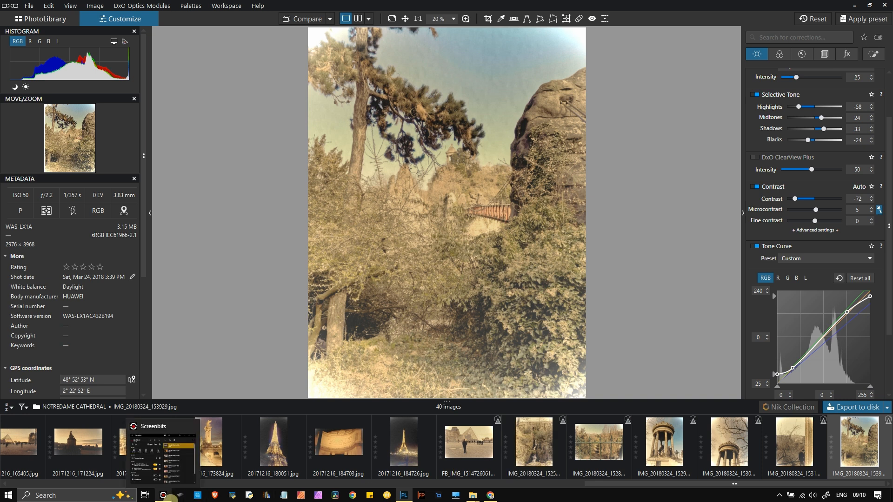
pyautogui.click(170, 499)
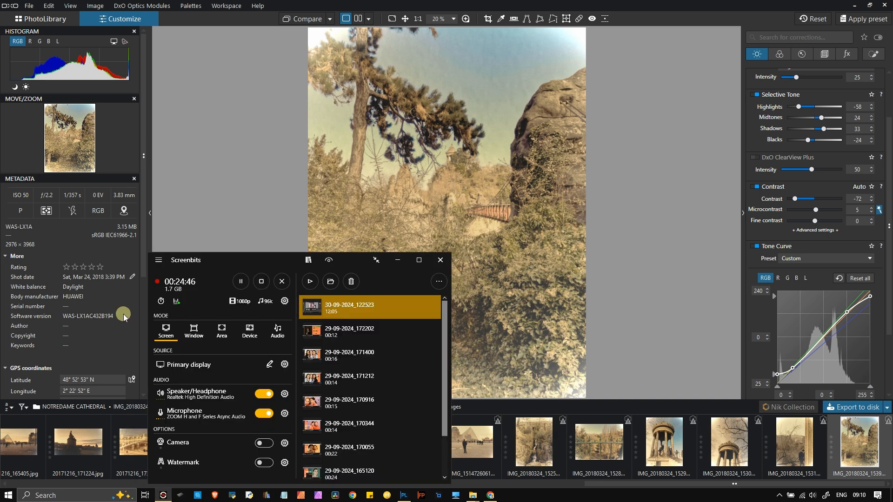
pyautogui.click(262, 283)
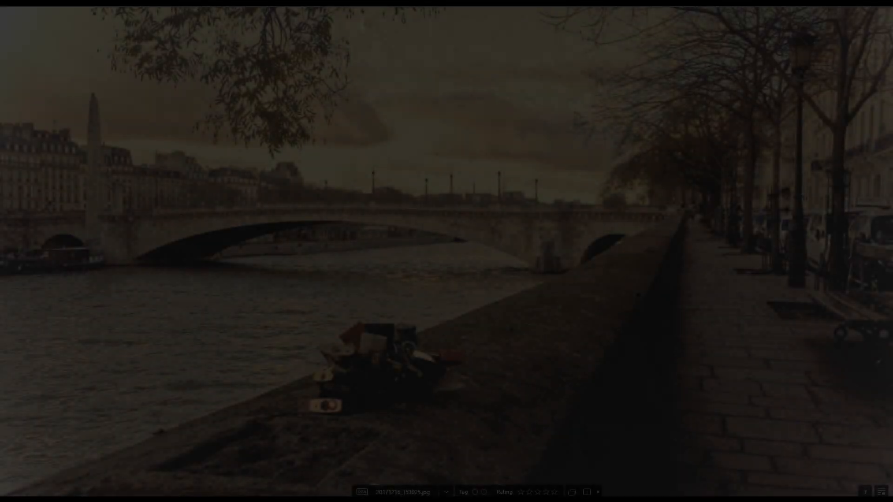
# - Review the finished look in full screen, image by image, from 20171216_153500.jpg to 20171216_155659.jpg
pyautogui.press('Right')
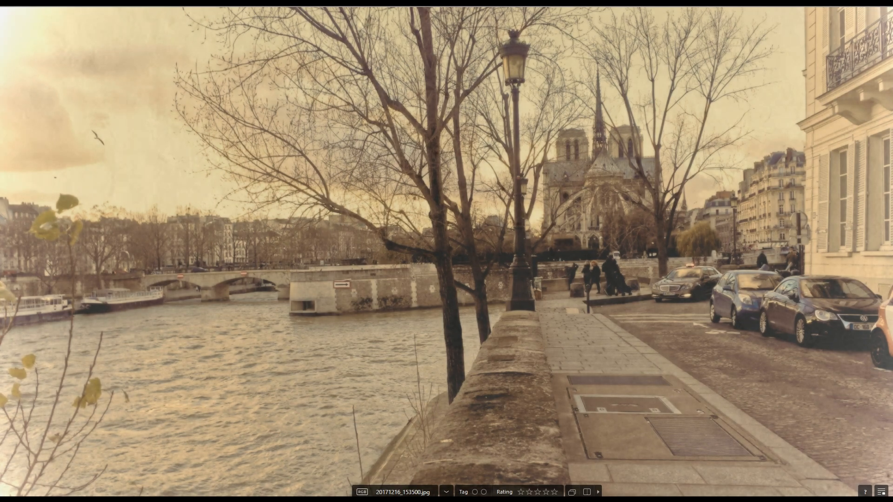
pyautogui.press('Right')
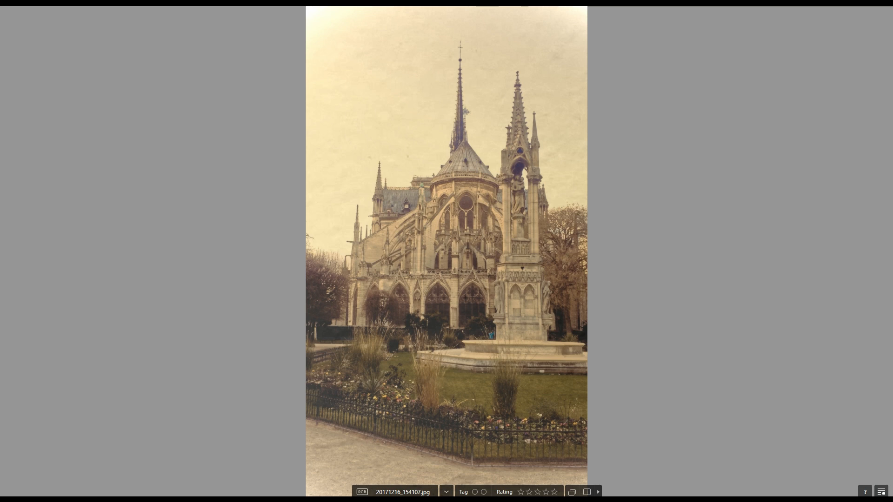
pyautogui.press('Right')
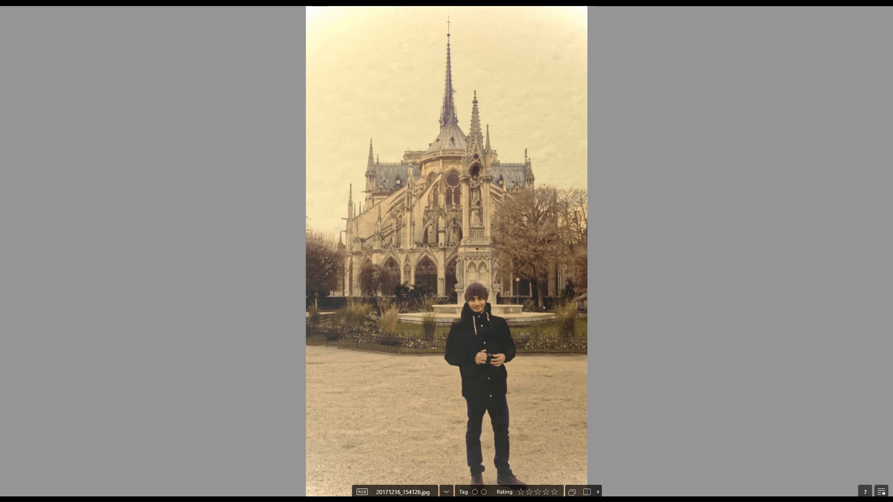
pyautogui.press('Right')
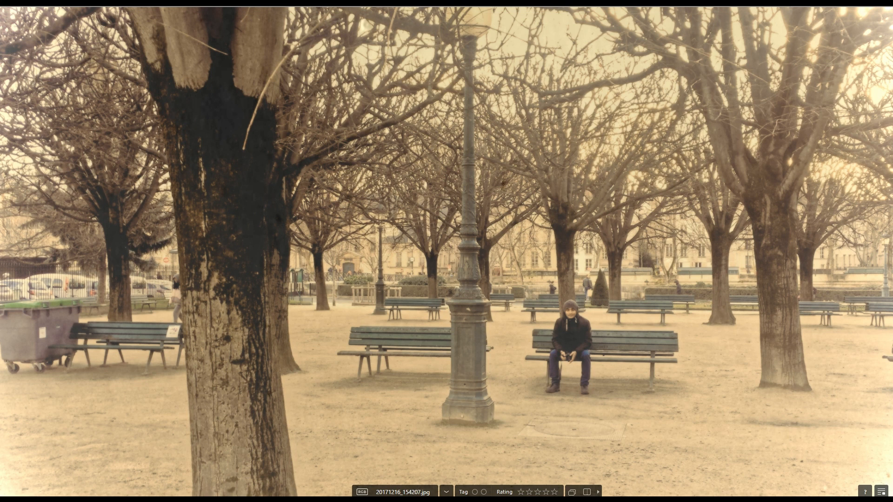
pyautogui.press('Right')
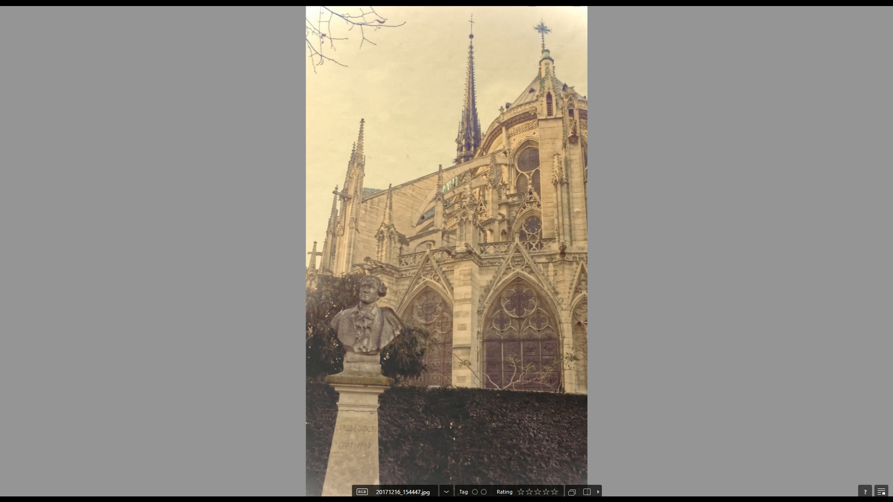
pyautogui.press('Right')
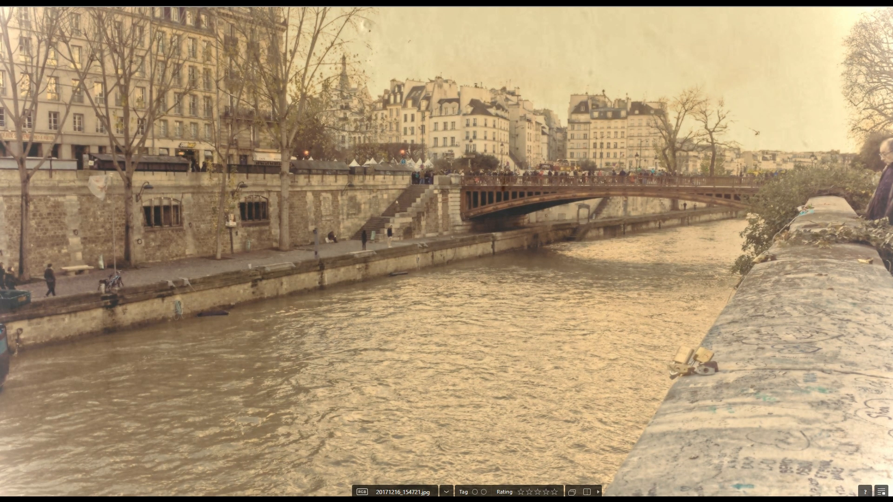
pyautogui.press('Right')
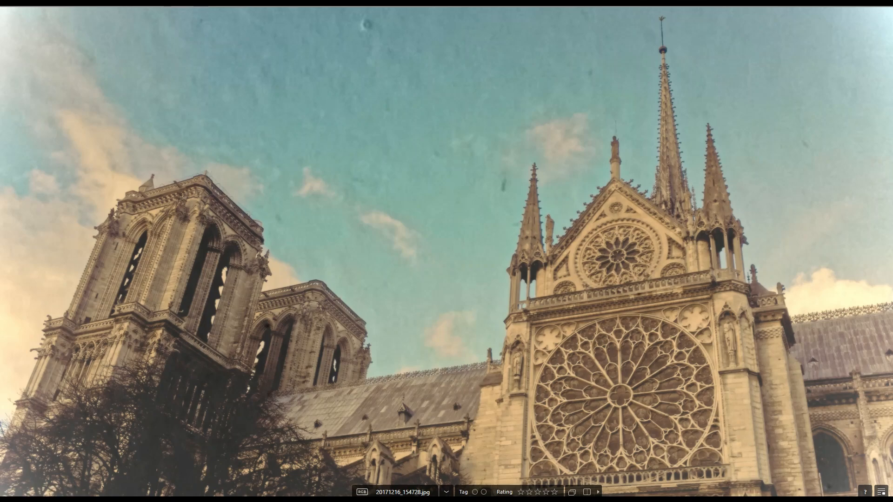
pyautogui.press('Right')
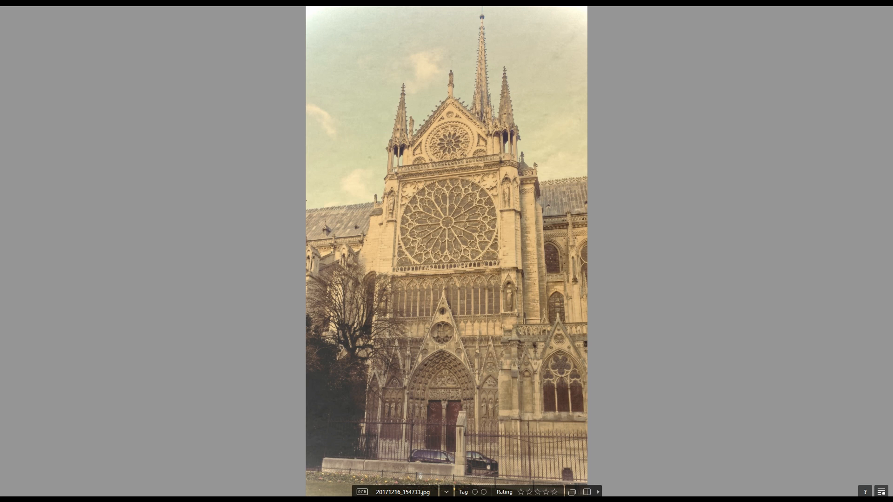
pyautogui.press('Right')
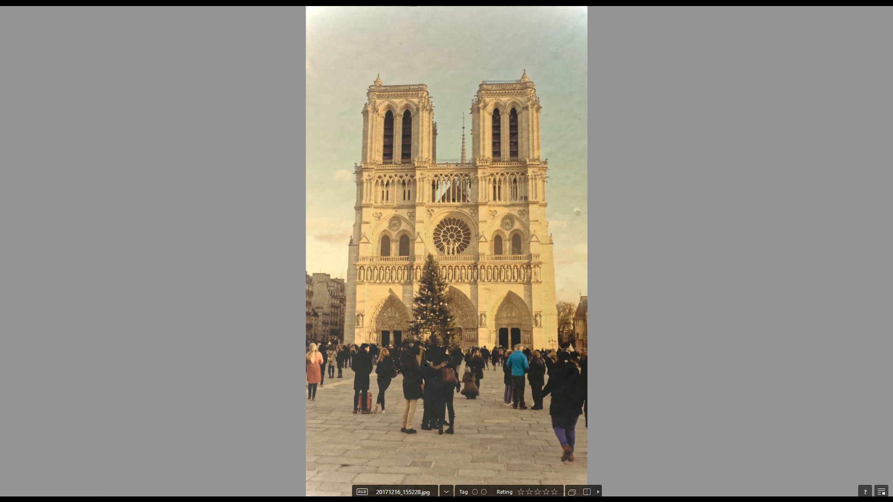
pyautogui.press('Right')
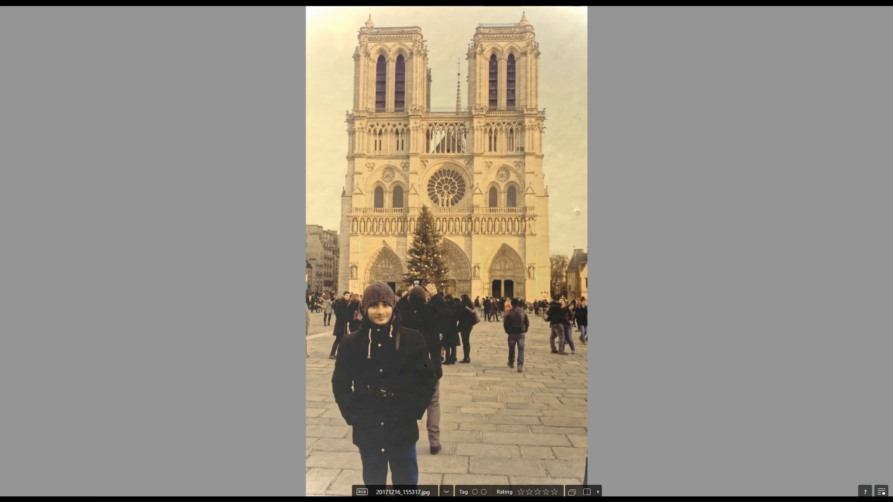
pyautogui.press('Right')
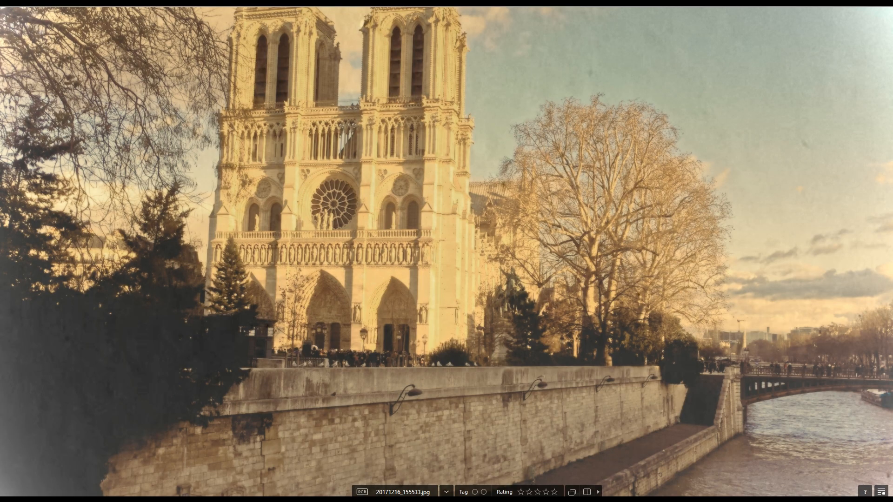
pyautogui.press('Right')
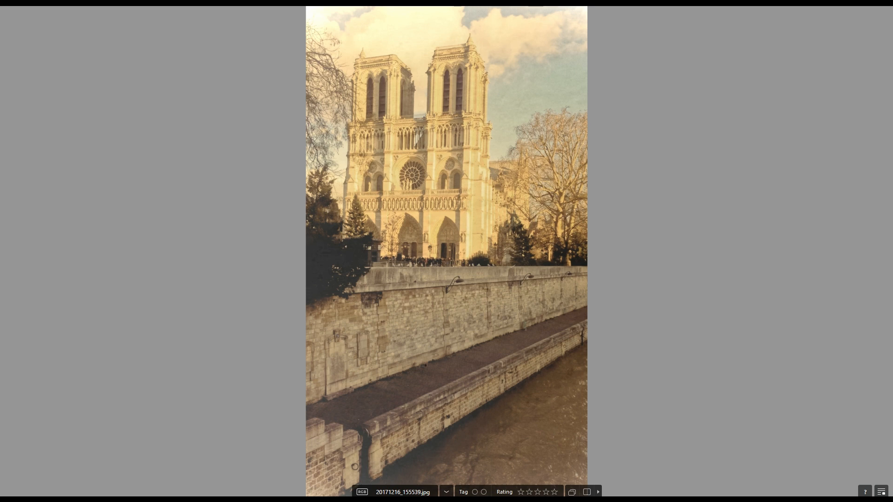
pyautogui.press('Right')
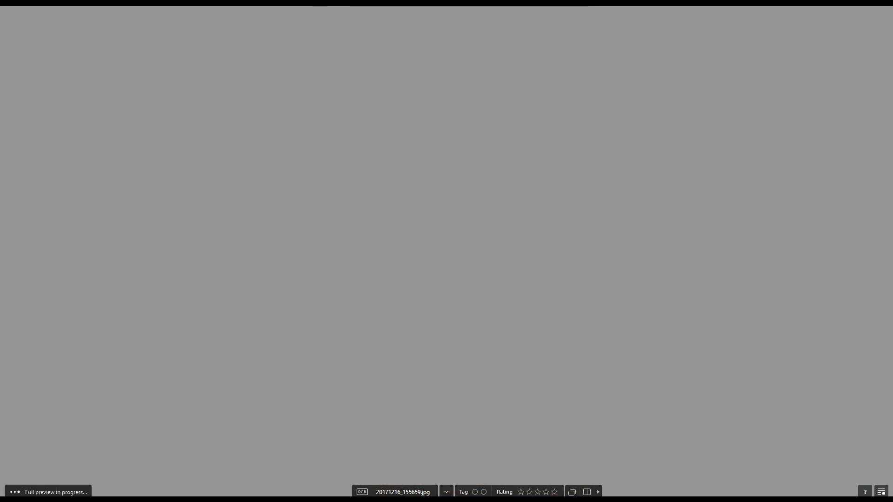